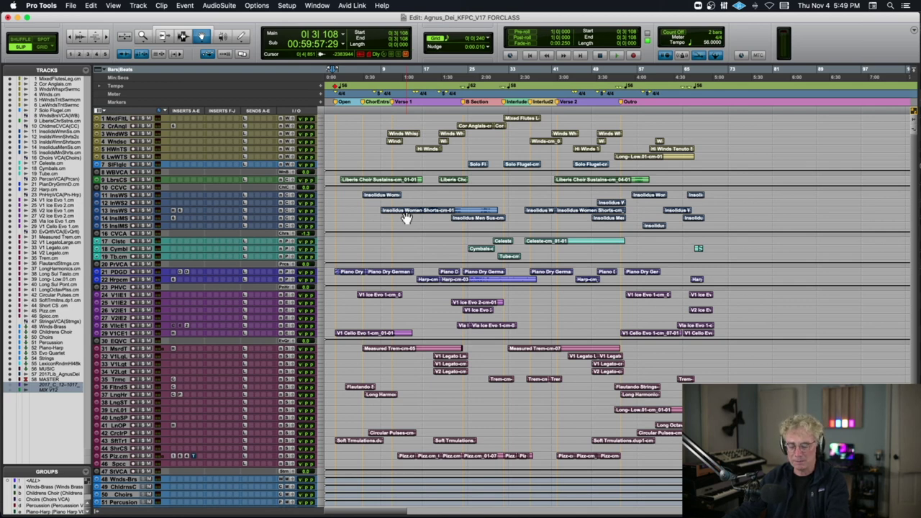
- Examine the tempo, meter and marker rulers on the timeline, selecting the range from bar 1 to about bar 22
key("super+bracketright")
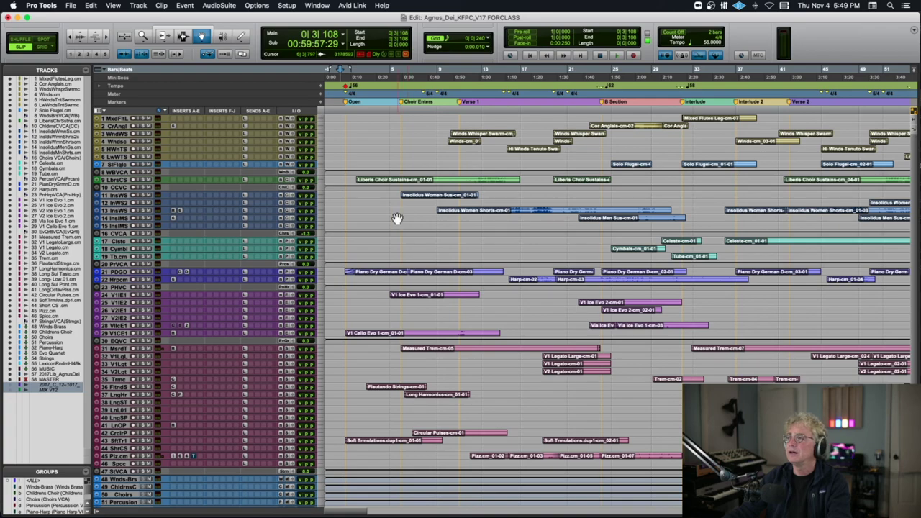
scroll(398, 218, "right", 2)
scroll(397, 218, "left", 2)
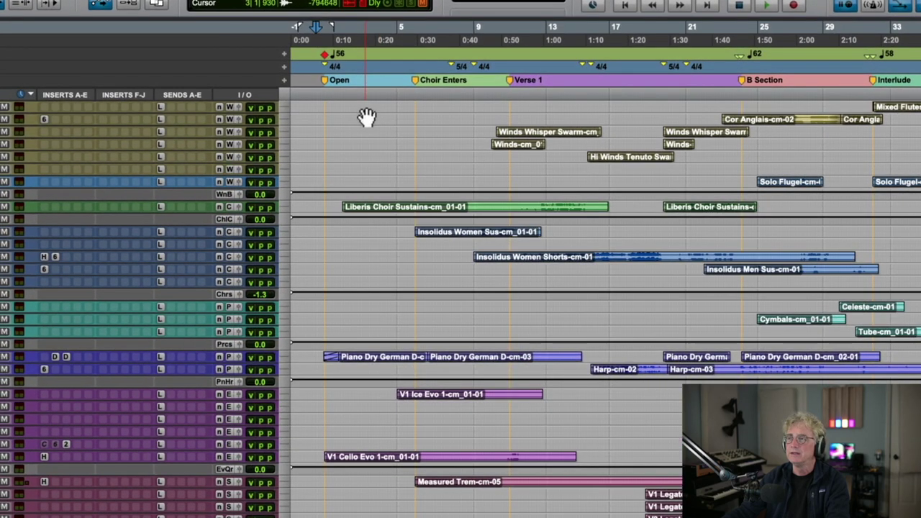
left_click(373, 64)
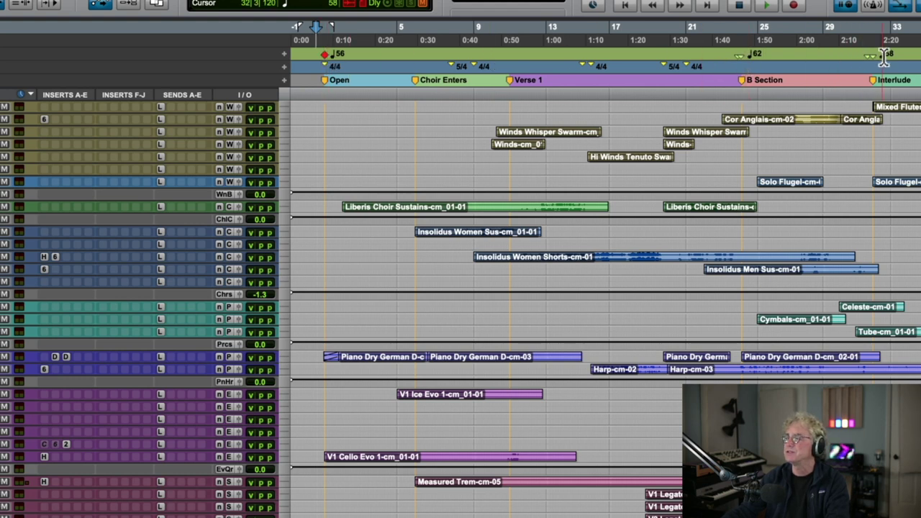
left_click_drag(329, 68, 712, 72)
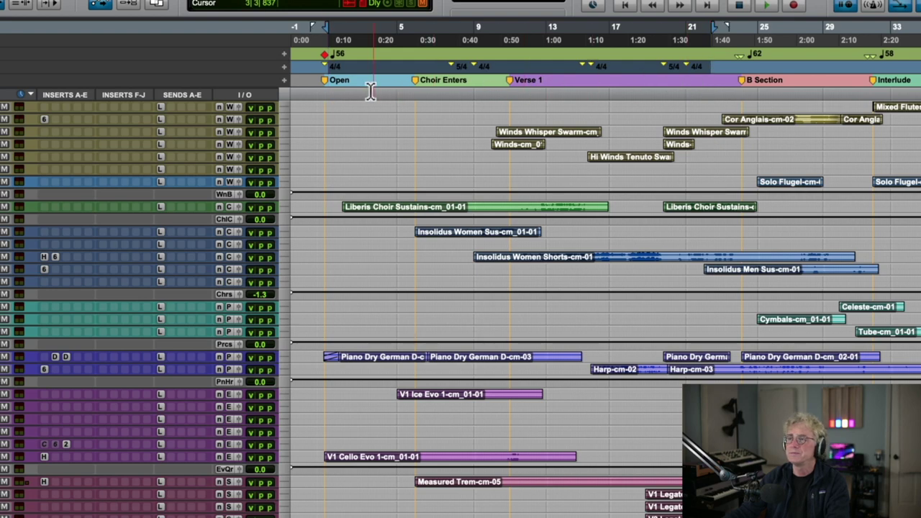
left_click(342, 82)
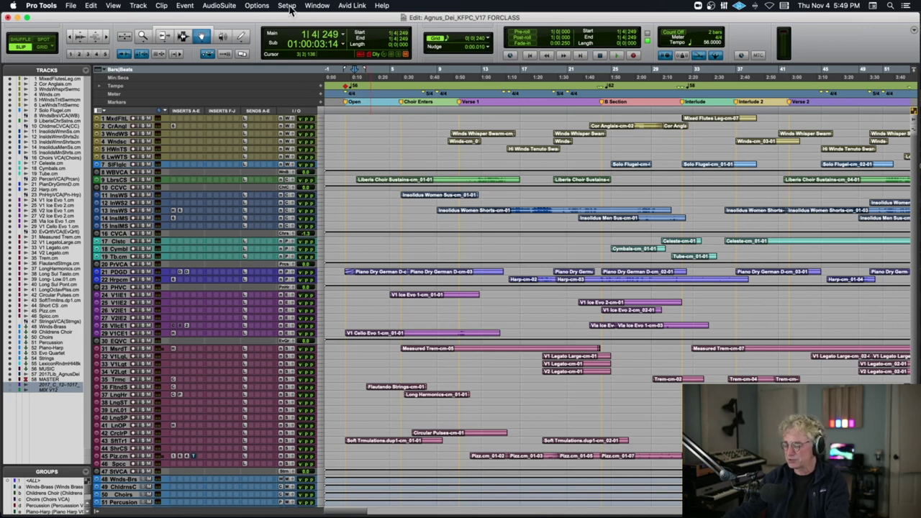
- Show the Memory Locations window and close the Elastic Properties window
left_click(324, 6)
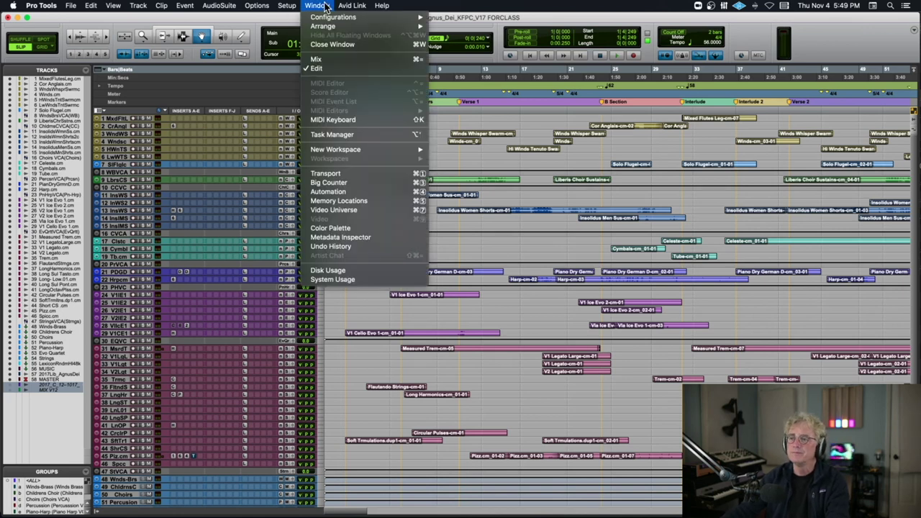
left_click(325, 6)
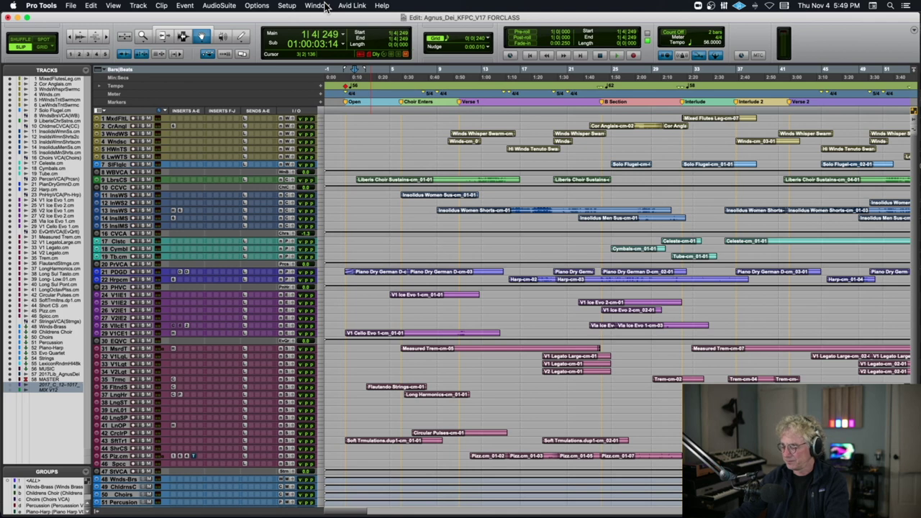
key("alt+KP_5")
key("super+KP_5")
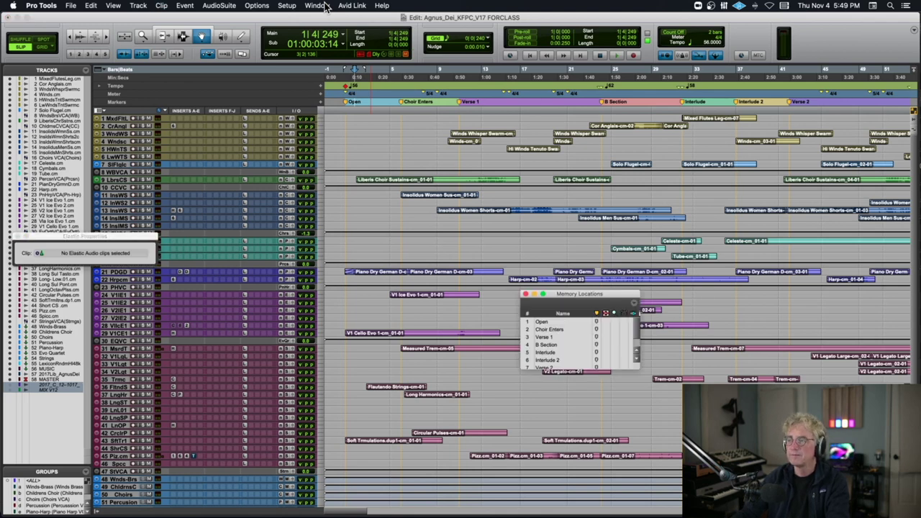
left_click(18, 237)
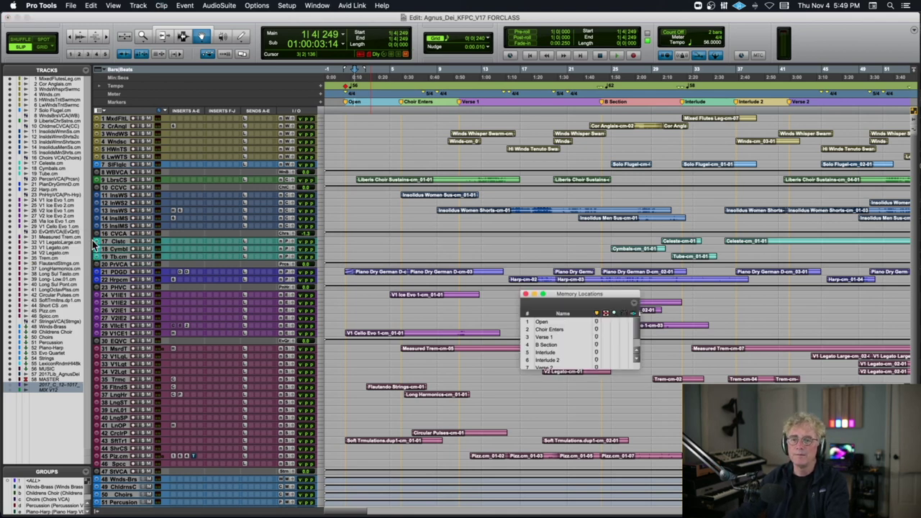
- Enlarge the Memory Locations window to fit all its entries and move it up beside the timeline rulers
left_click_drag(606, 298, 216, 113)
left_click_drag(247, 185, 281, 385)
left_click_drag(235, 117, 356, 78)
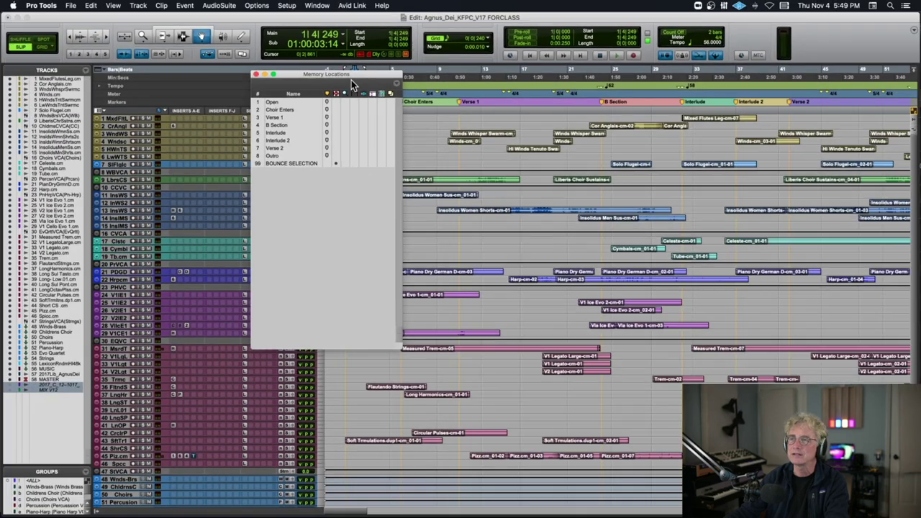
- Show the Big Counter and arrange it beside the Memory Locations window, leaving the timeline rulers uncovered
left_click(288, 7)
mouse_move(317, 6)
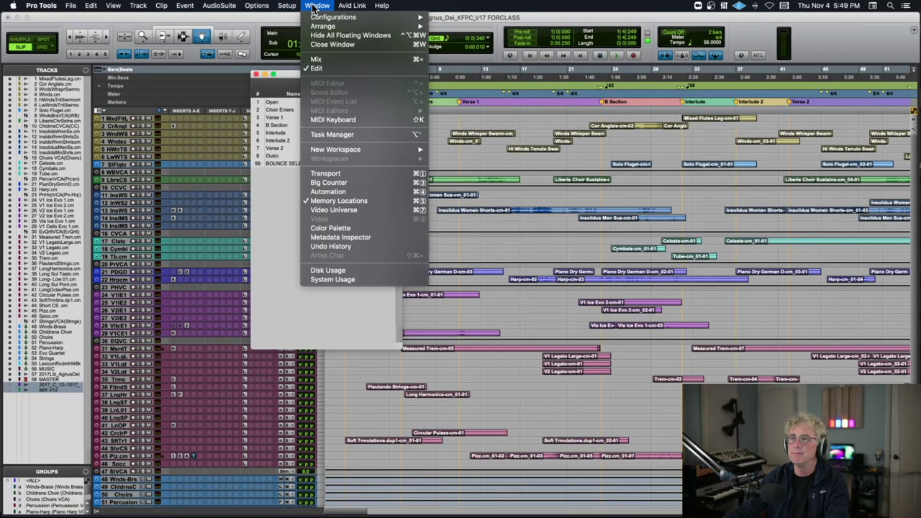
left_click(328, 184)
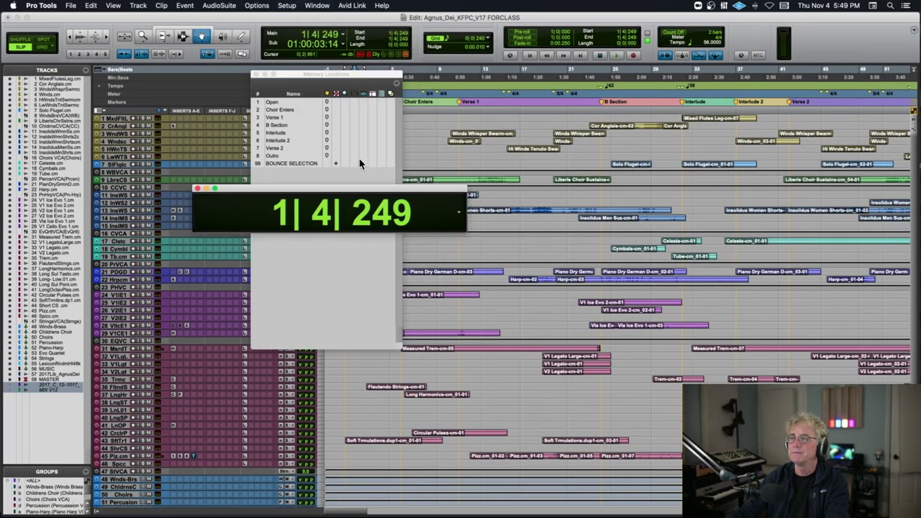
left_click_drag(346, 194, 555, 113)
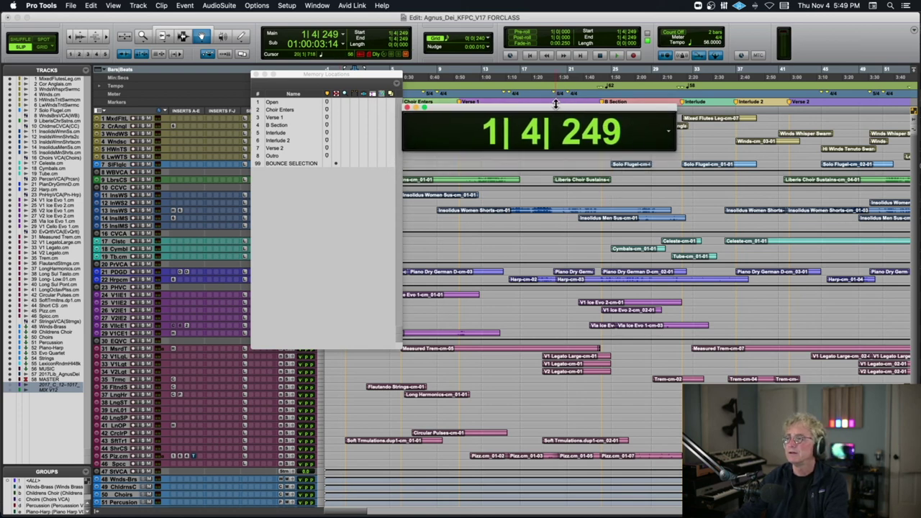
left_click_drag(553, 114, 566, 216)
left_click_drag(350, 72, 345, 190)
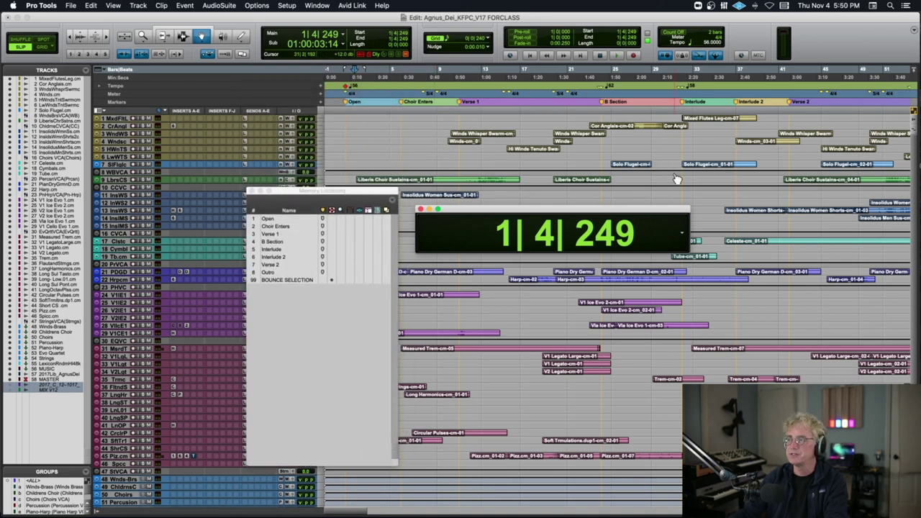
- Enlarge the Big Counter and reposition the Memory Locations window over the track columns so both stay readable
left_click_drag(688, 254, 842, 277)
left_click_drag(615, 214, 588, 186)
left_click_drag(328, 196, 328, 177)
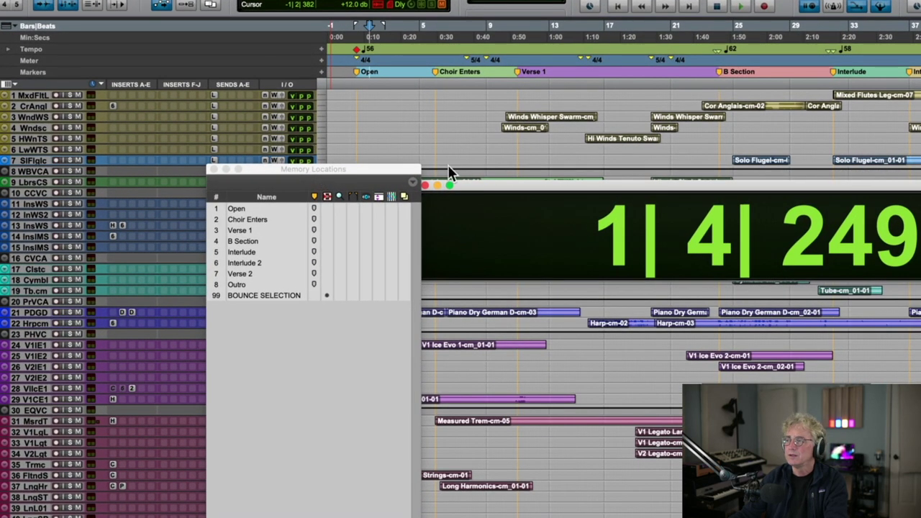
left_click(494, 175)
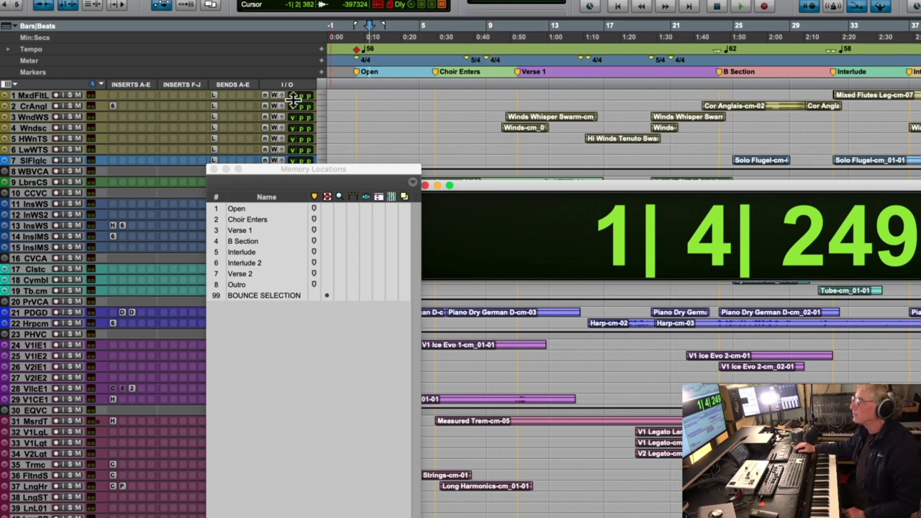
left_click_drag(282, 176, 208, 106)
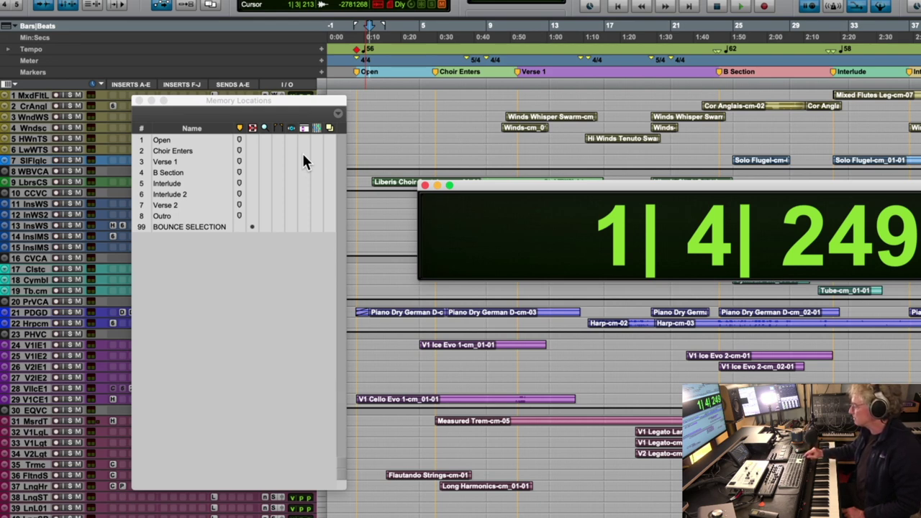
- Recall memory locations 1 (Open), 7 (Verse 2) and 4 (B Section) by number, one after another
key("KP_Decimal")
key("KP_1")
key("KP_Decimal")
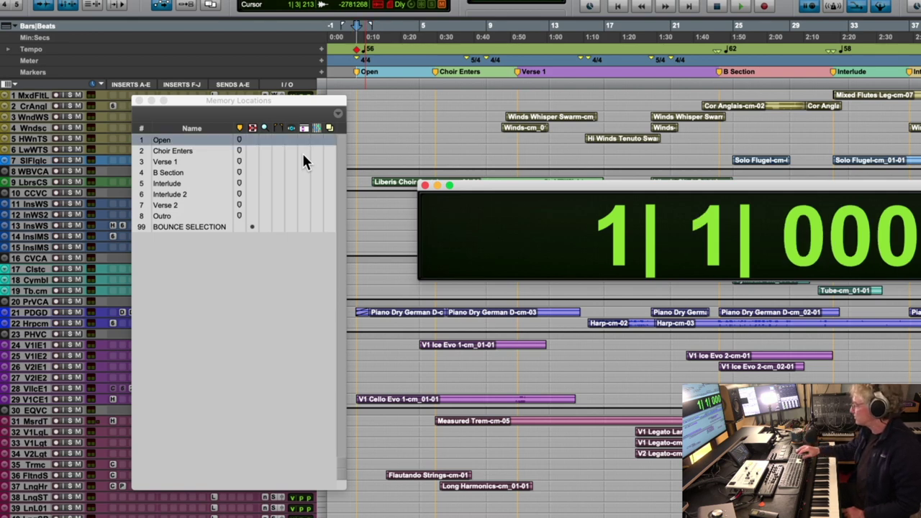
key("KP_Decimal")
key("KP_7")
key("KP_Decimal")
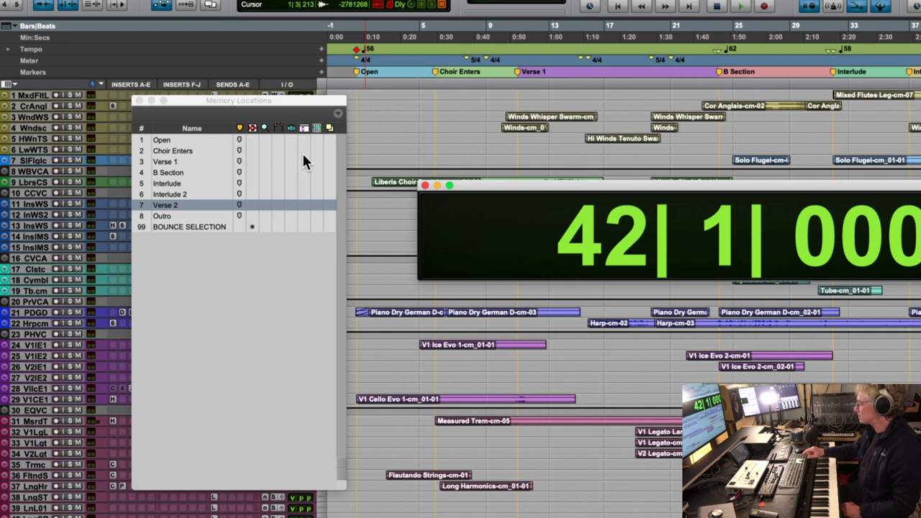
key("KP_Decimal")
key("KP_4")
key("KP_Decimal")
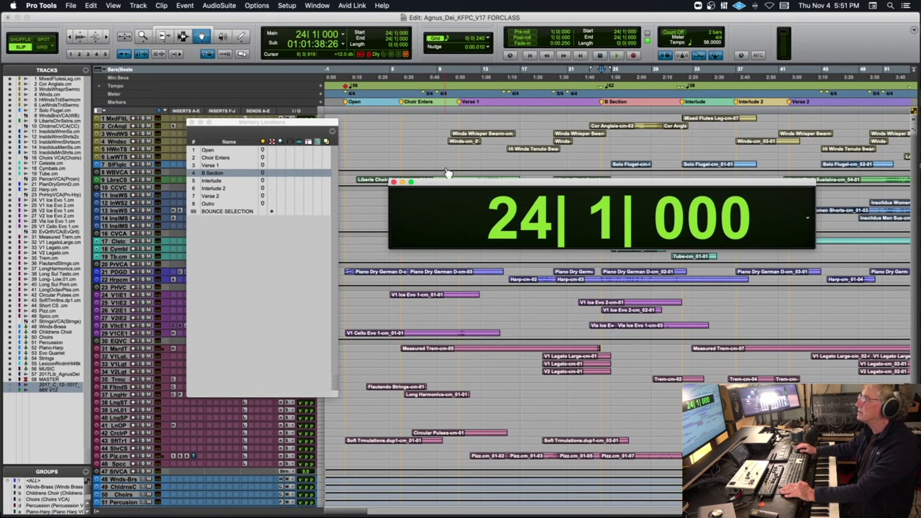
- Close the Big Counter and move the Memory Locations window clear of the timeline
left_click(394, 182)
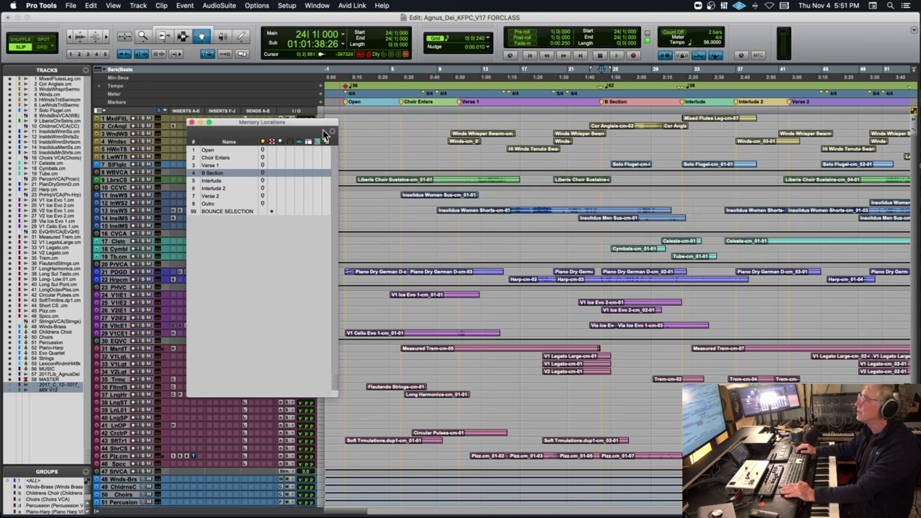
left_click_drag(288, 122, 223, 92)
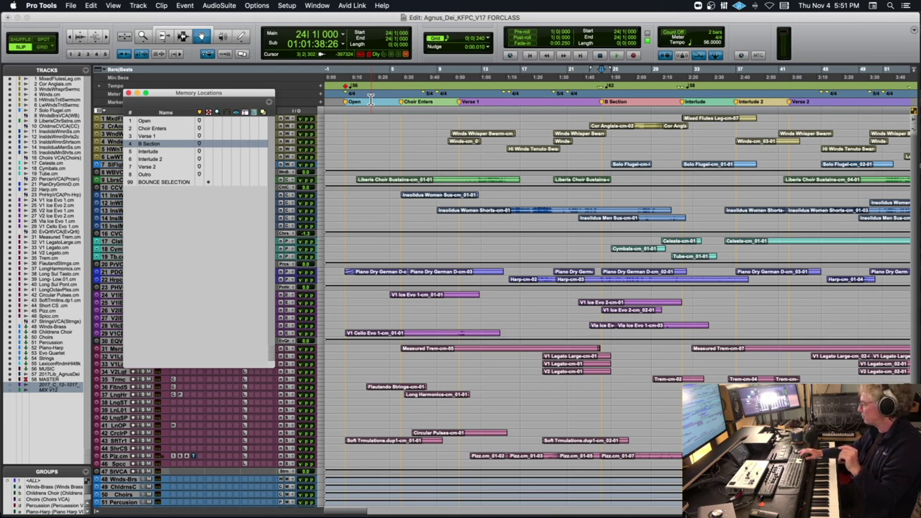
- Start playback from B Section and jump by number to memory locations 3 (Verse 1) and 8 (Outro) while playing
key("space")
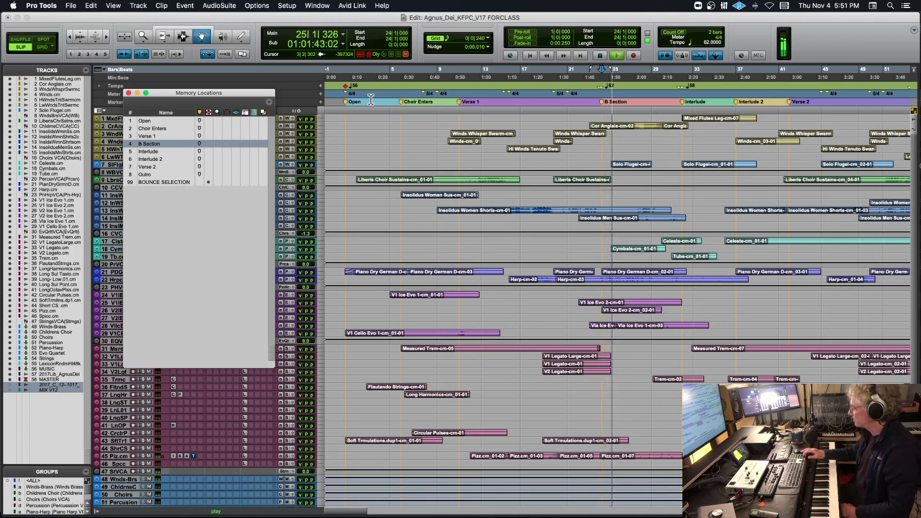
key("KP_Decimal")
key("KP_3")
key("KP_Decimal")
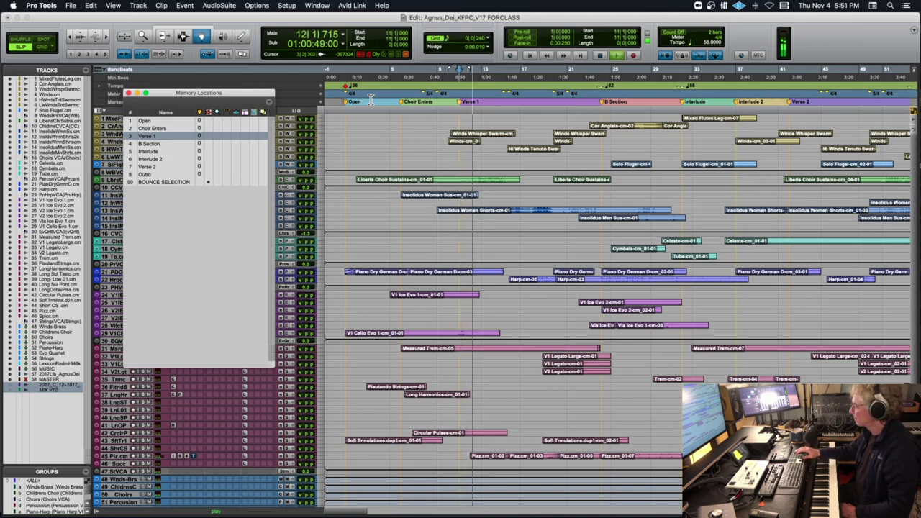
key("KP_Decimal")
key("KP_8")
key("KP_Decimal")
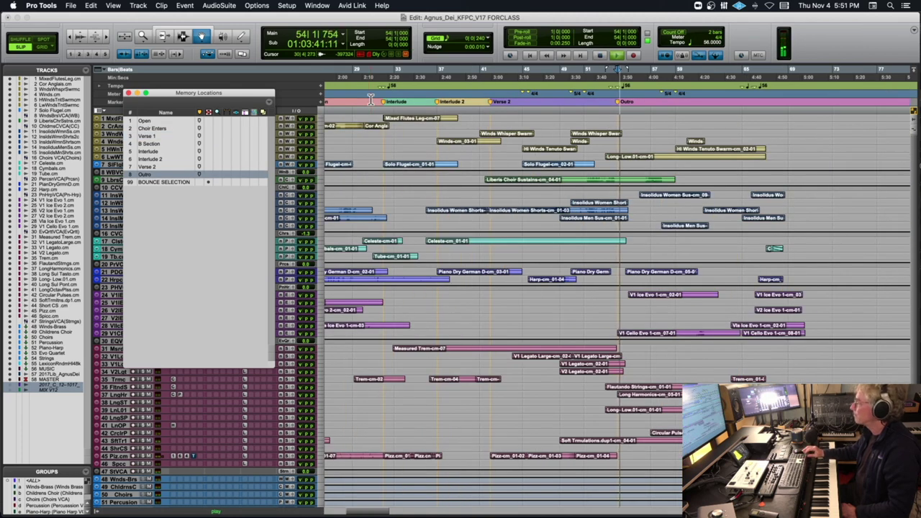
- During playback, recall memory location 7 (Verse 2) and return to memory location 8 (Outro)
key("KP_Decimal")
key("KP_7")
key("KP_Decimal")
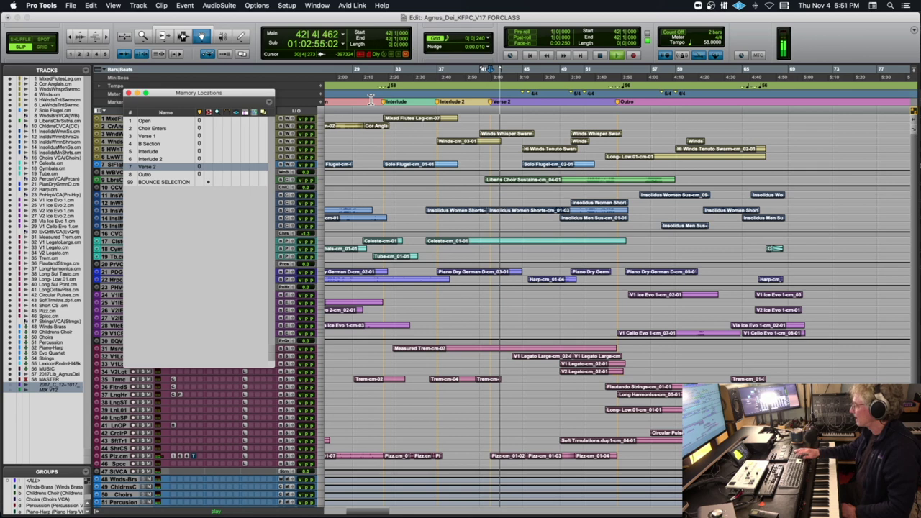
key("KP_Decimal")
key("KP_8")
key("KP_Decimal")
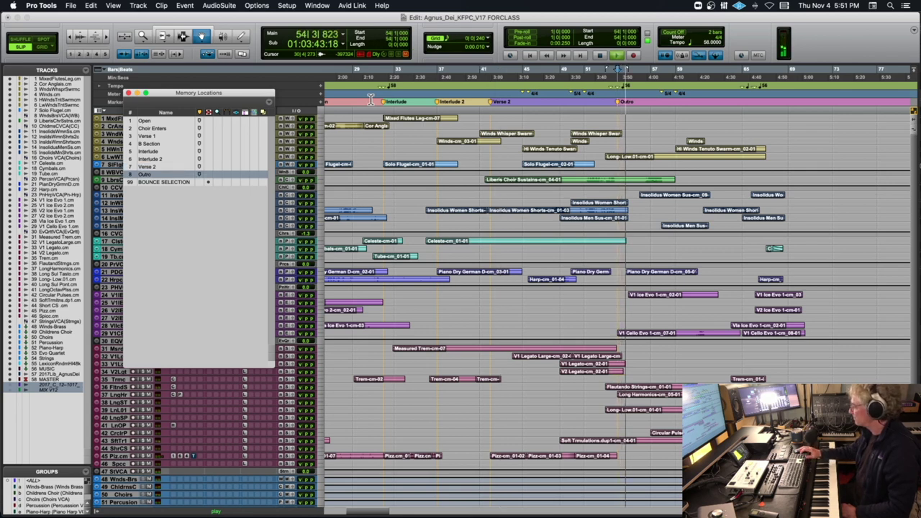
- During playback, recall memory locations 1 (Open) and 2 (Choir Enters), and stop the transport
key("KP_Decimal")
key("KP_1")
key("KP_Decimal")
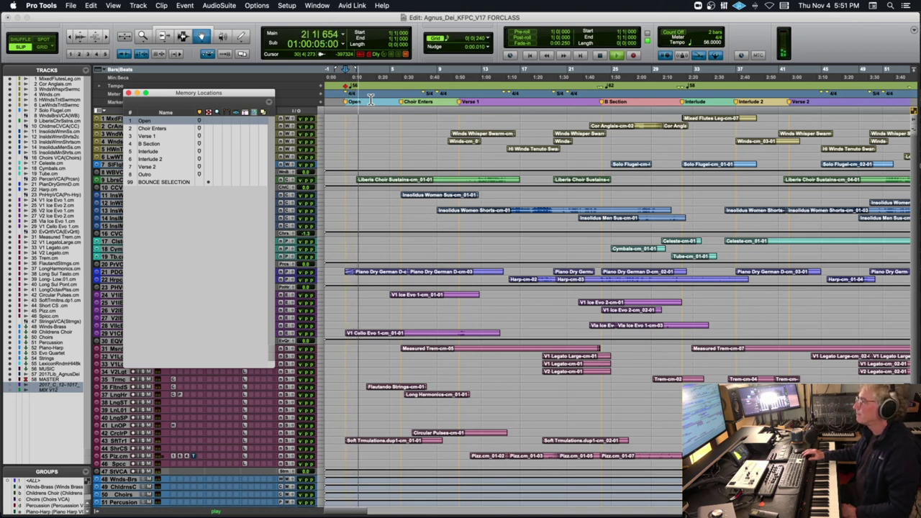
key("KP_Decimal")
key("KP_2")
key("KP_Decimal")
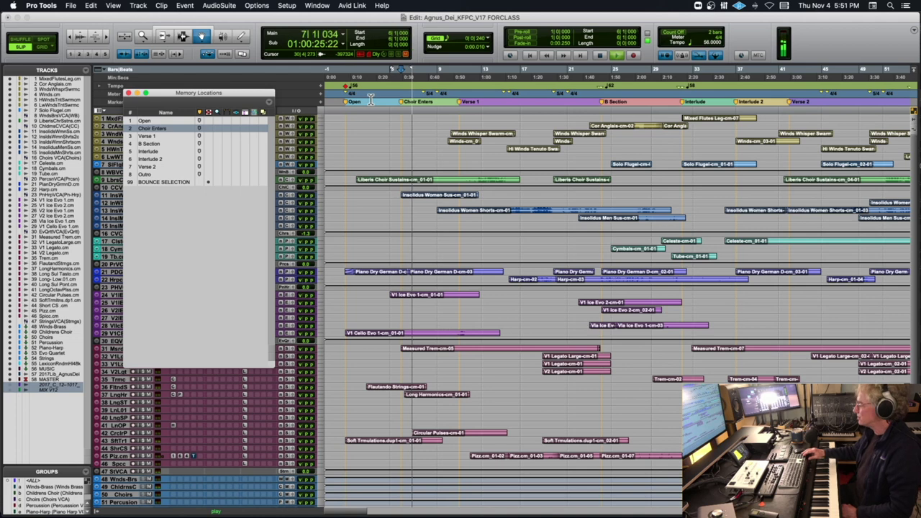
key("space")
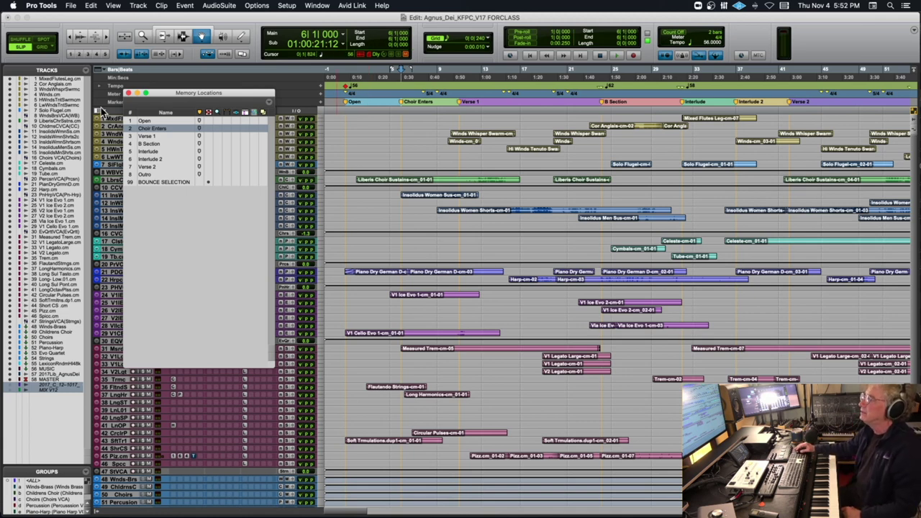
- Close the Memory Locations window and play the session from just before the Open marker up to the B Section
left_click(128, 94)
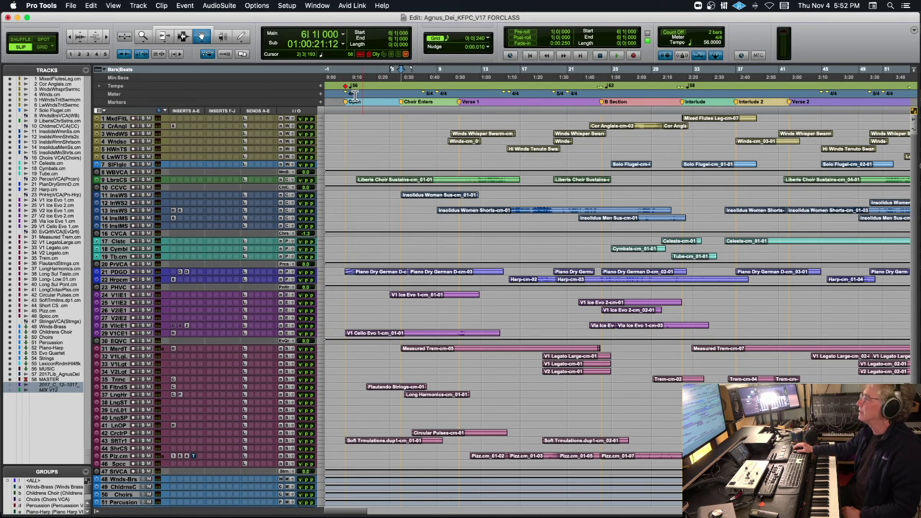
left_click(342, 94)
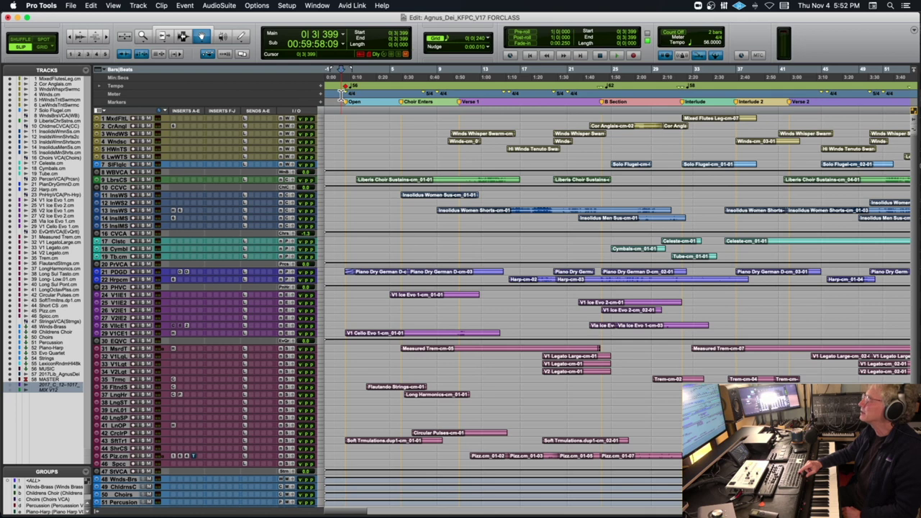
key("space")
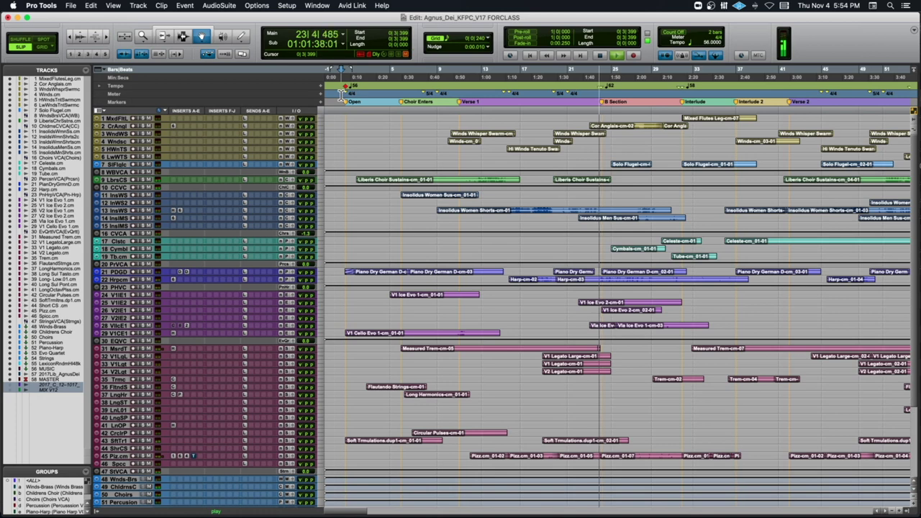
key("space")
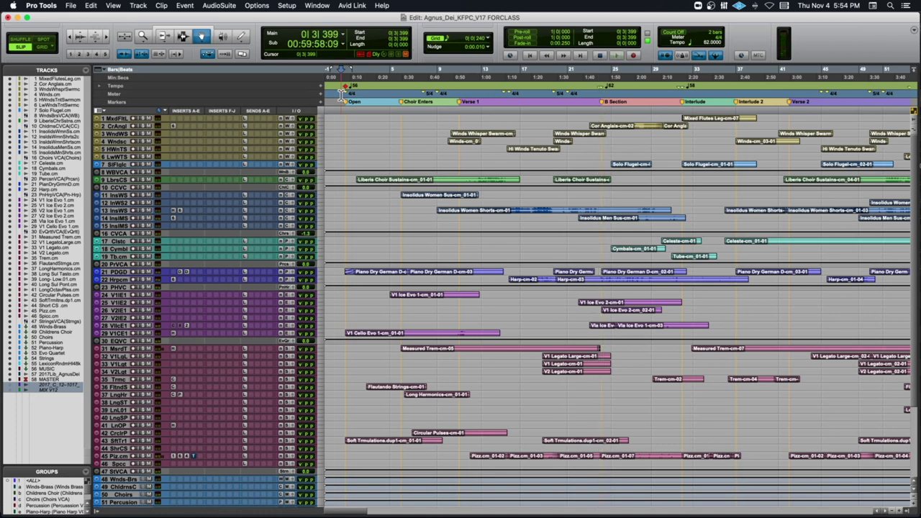
scroll(341, 96, "right", 2)
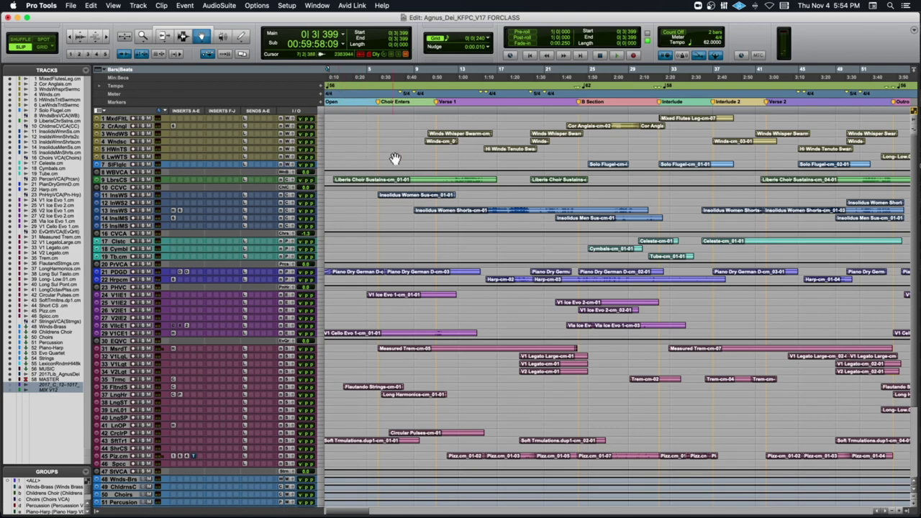
- Bring the start of the session into view and enlarge all tracks until their waveforms and controls are clearly shown
scroll(396, 159, "left", 2)
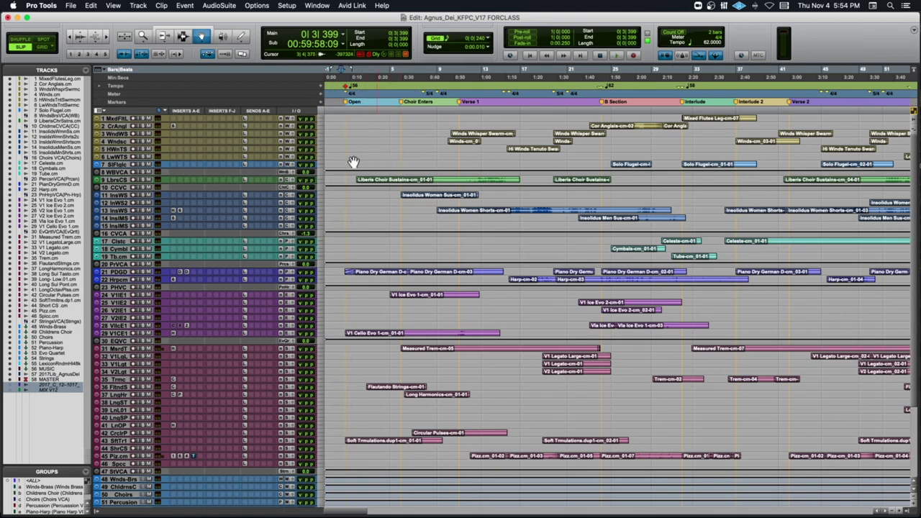
key("ctrl+alt+Up")
key("ctrl+alt+Up")
key("ctrl+alt+Up")
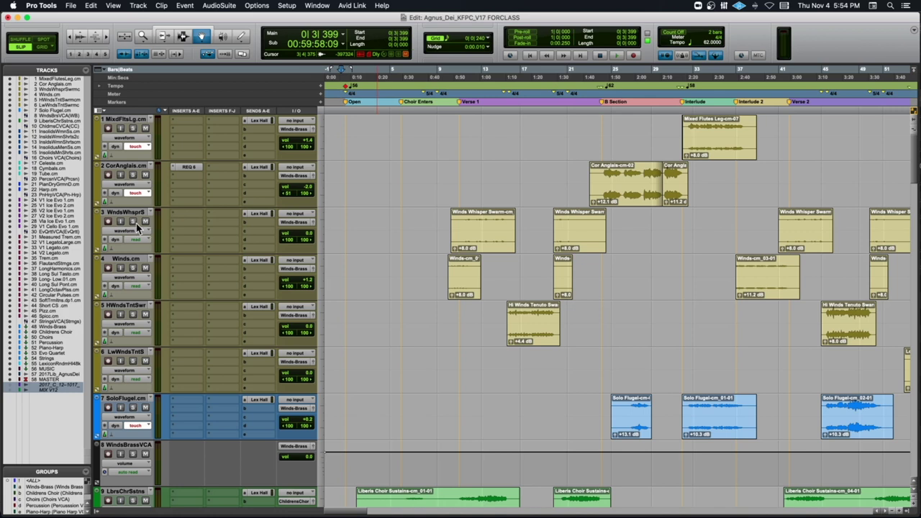
- Enable the <ALL> group and switch its tracks from waveform to volume view
left_click(29, 481)
left_click(121, 368)
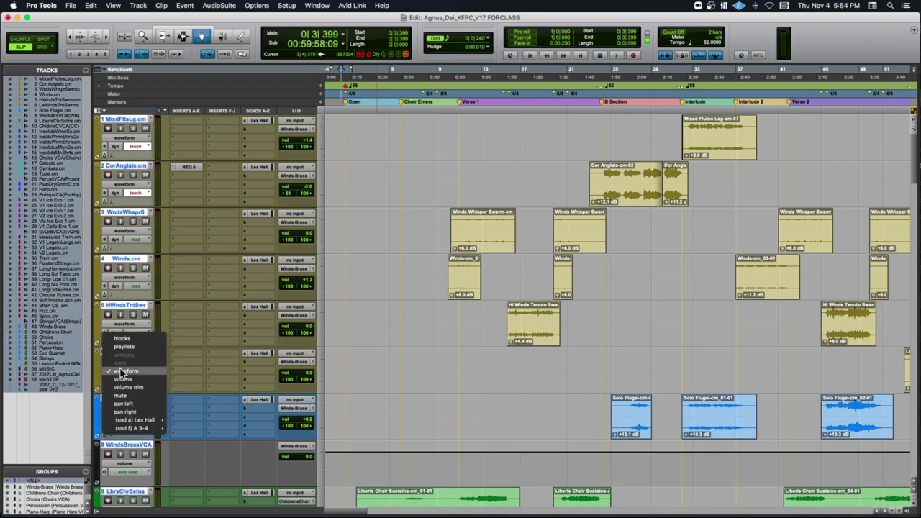
left_click(122, 380)
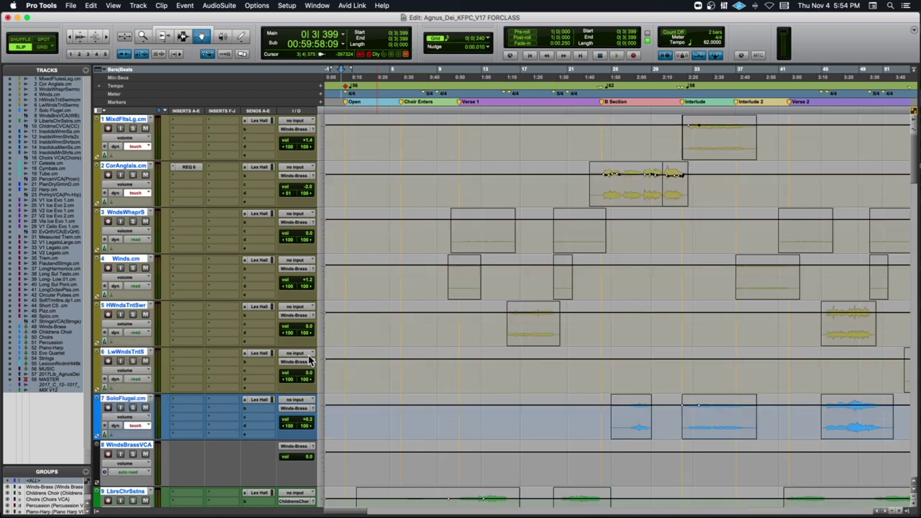
- Zoom in on the B Section, place the playback start at 24|1|589 and solo the CorAnglais track
scroll(563, 317, "right", 5)
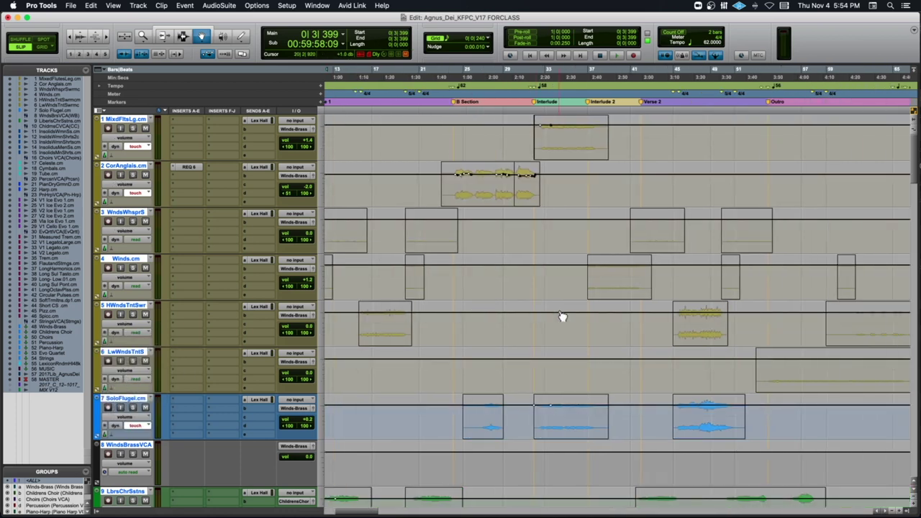
scroll(563, 316, "up", 5)
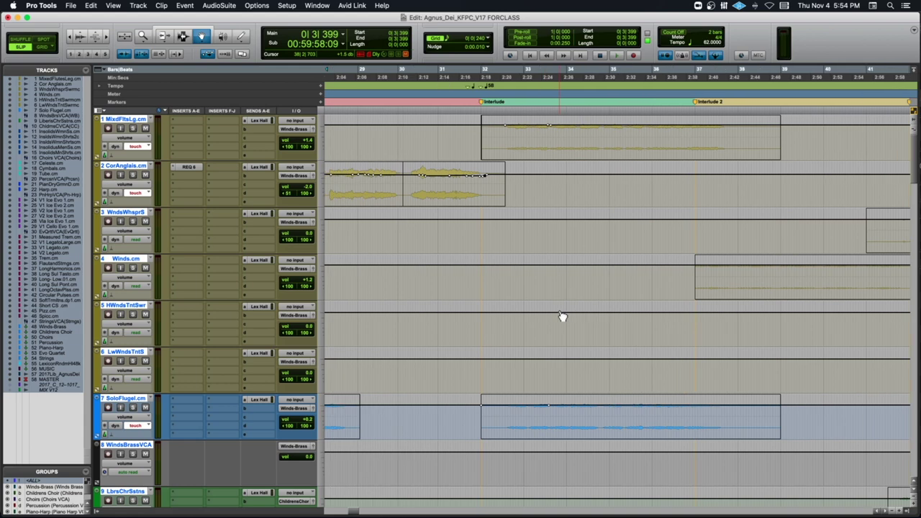
scroll(563, 317, "left", 5)
scroll(516, 298, "right", 5)
scroll(516, 298, "left", 8)
scroll(516, 298, "right", 4)
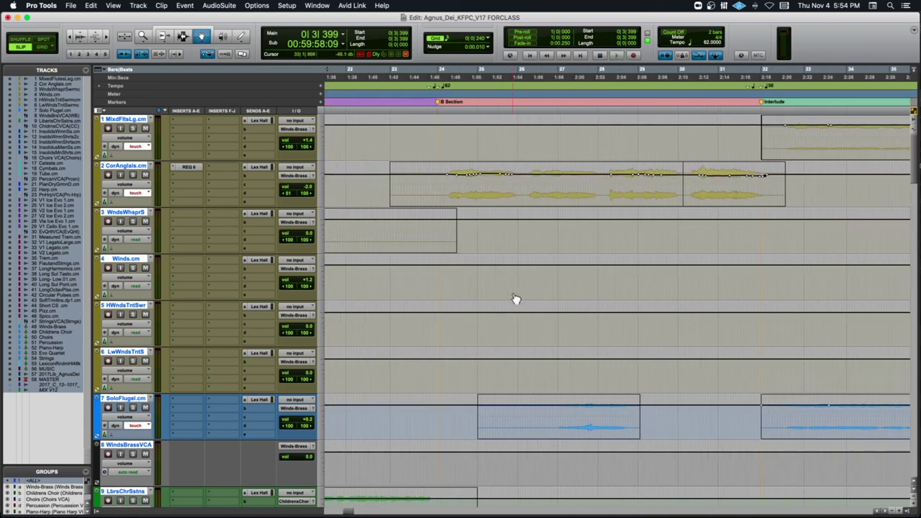
left_click(444, 92)
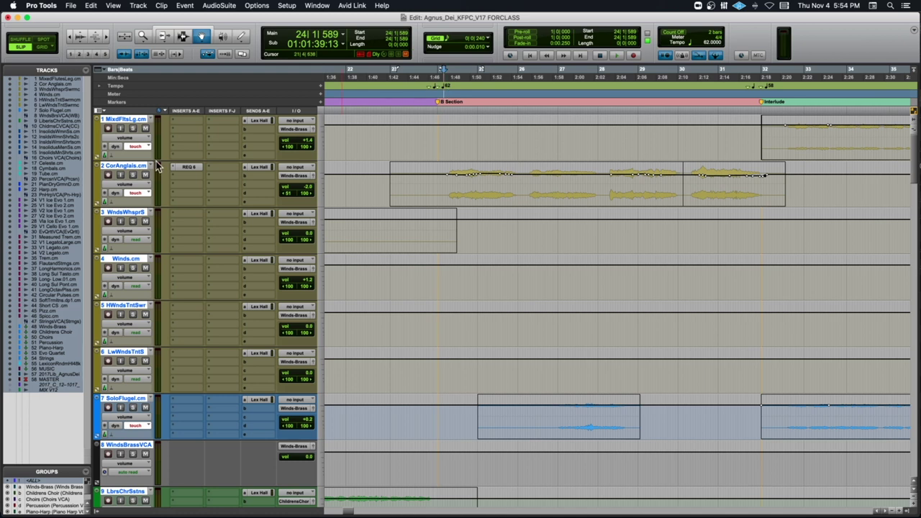
left_click(133, 175)
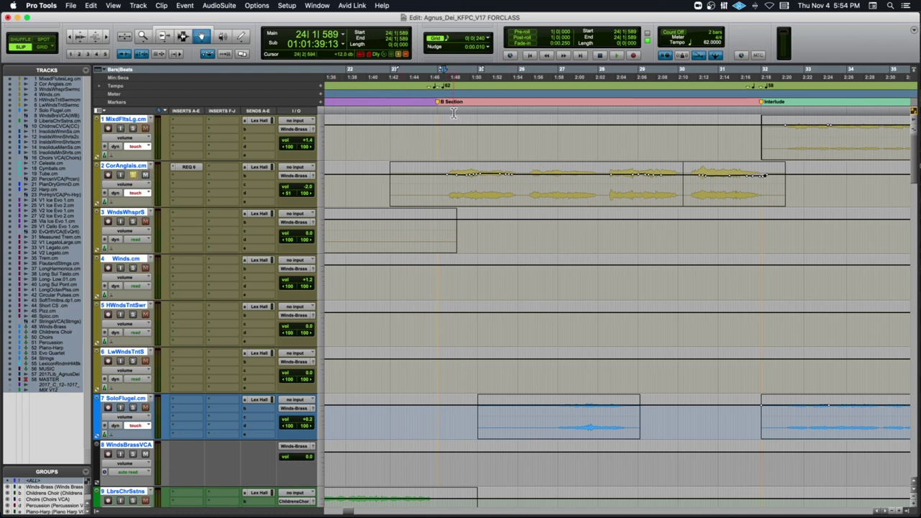
- Play the soloed CorAnglais from the start of the B Section, zooming in on the volume automation, and stop
key("space")
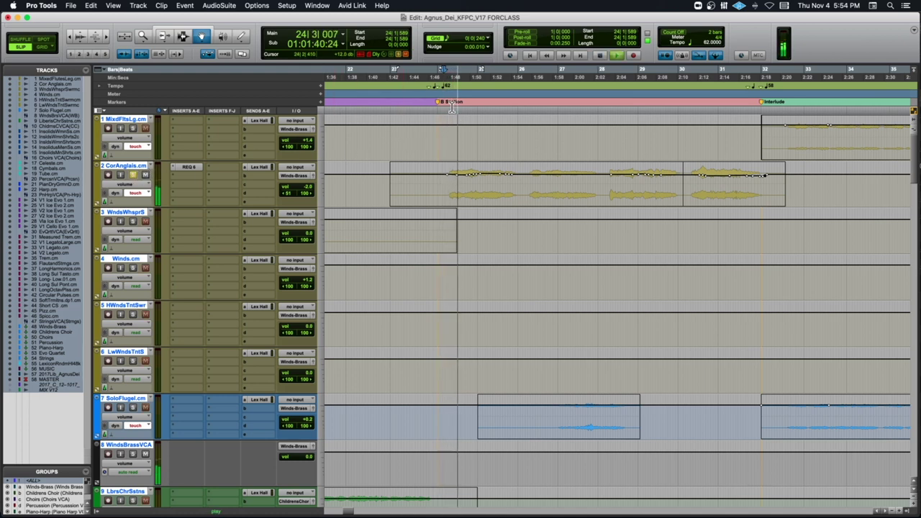
key("r")
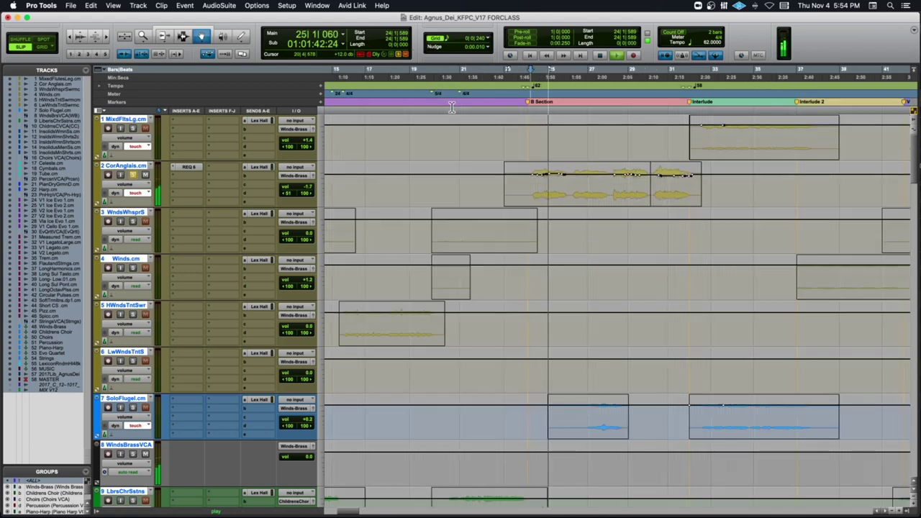
key("t")
key("t")
scroll(537, 162, "right", 3)
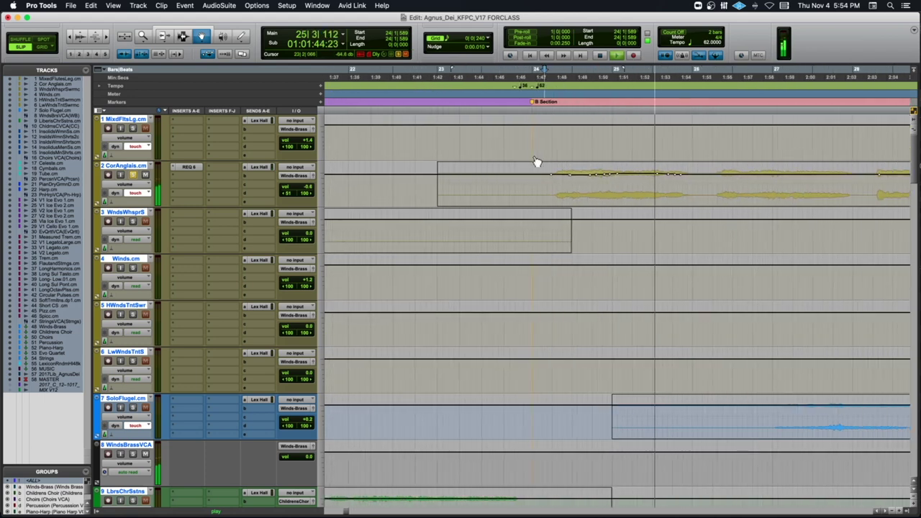
key("space")
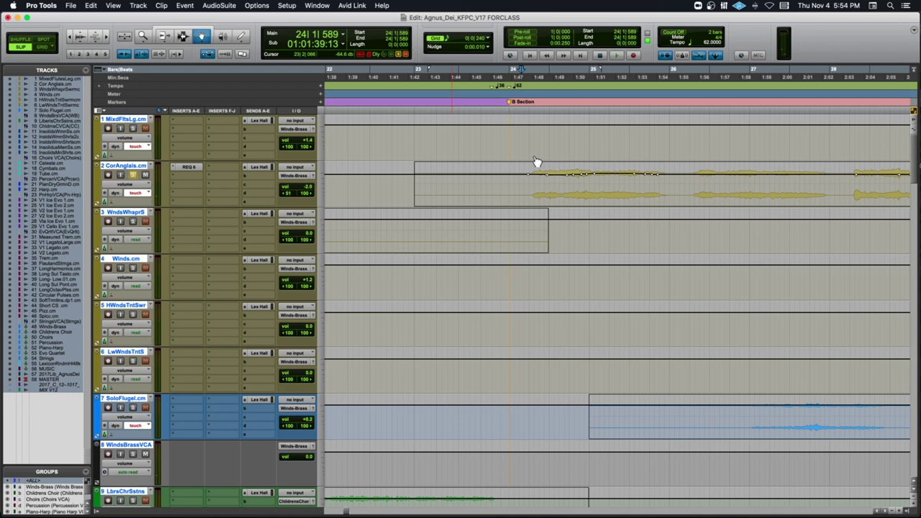
- Enlarge the tracks further and examine the CorAnglais volume automation across the B Section phrases
key("ctrl+alt+Up")
key("ctrl+alt+Up")
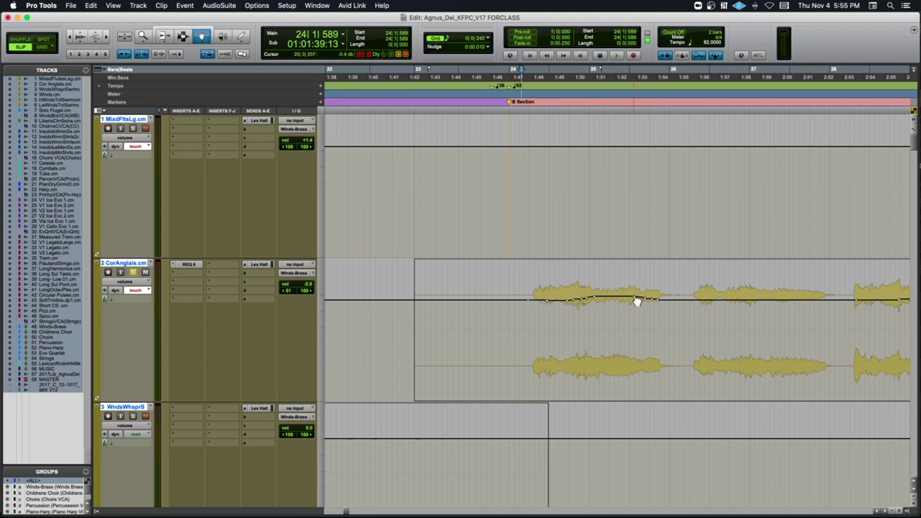
scroll(599, 302, "right", 5)
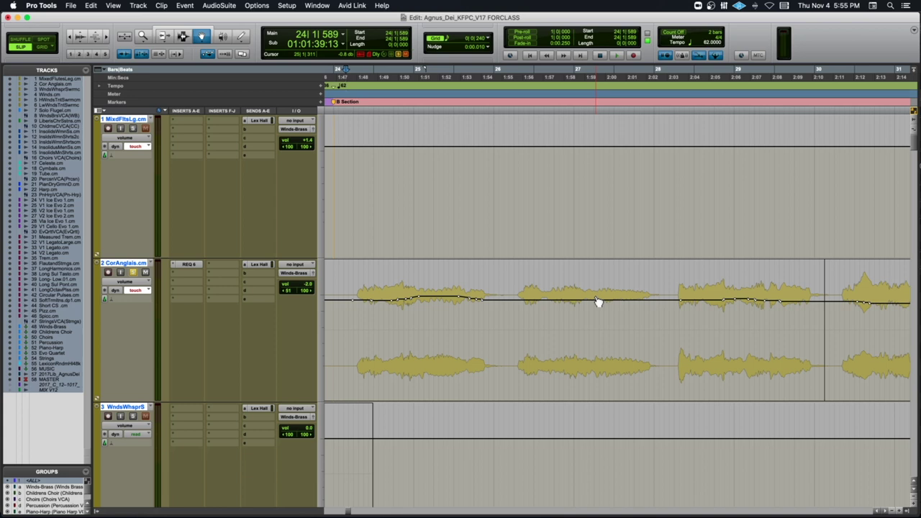
scroll(597, 303, "right", 2)
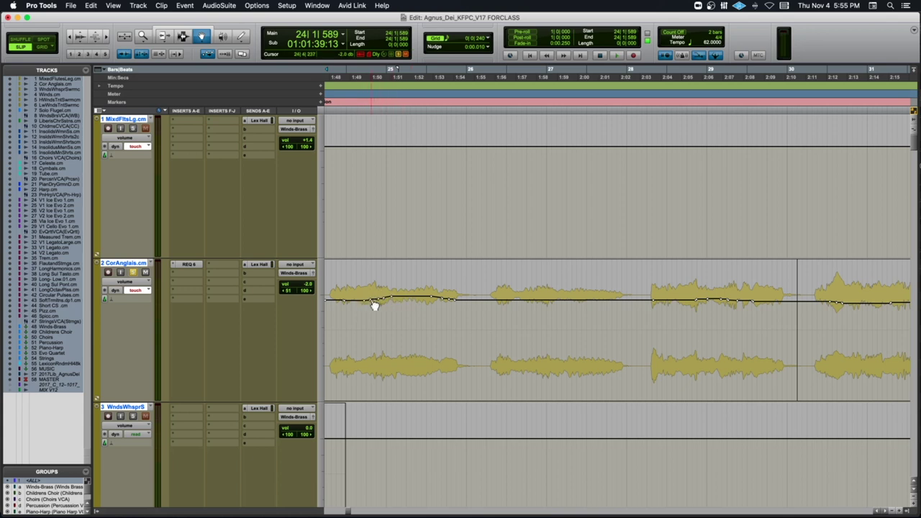
scroll(434, 301, "left", 2)
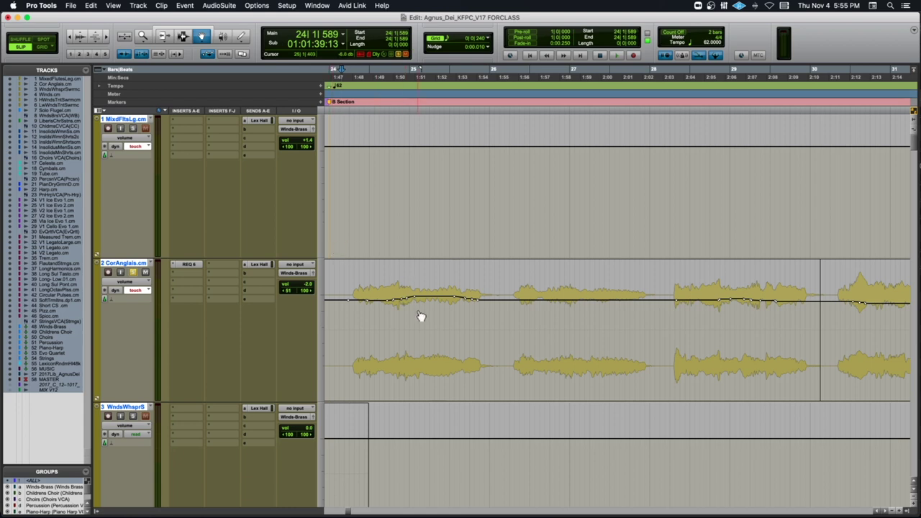
- Cancel the grouped automation edit on CorAnglais, turn off the <ALL> group and deselect all tracks
left_click(388, 307)
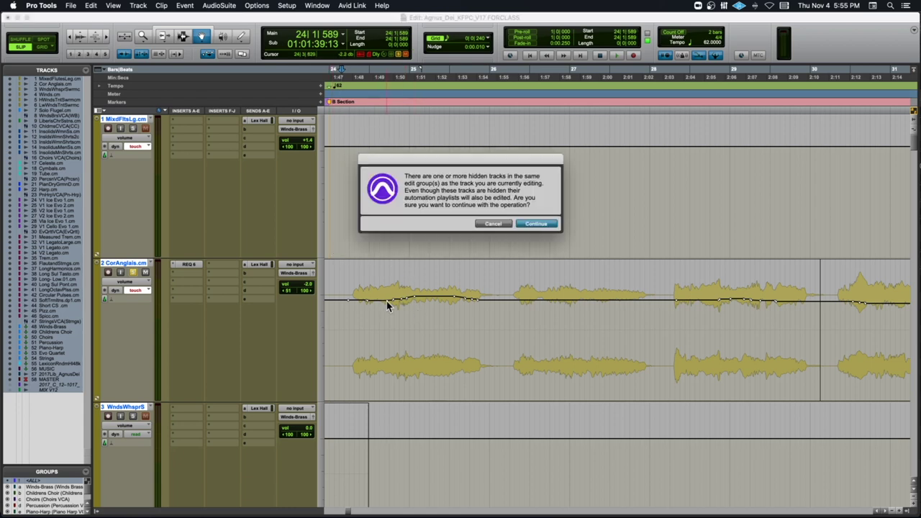
left_click(497, 225)
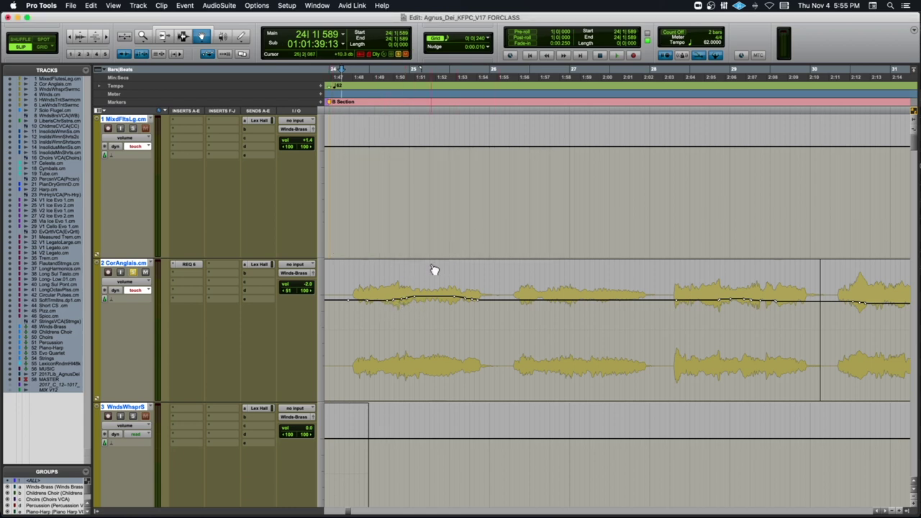
left_click(29, 482)
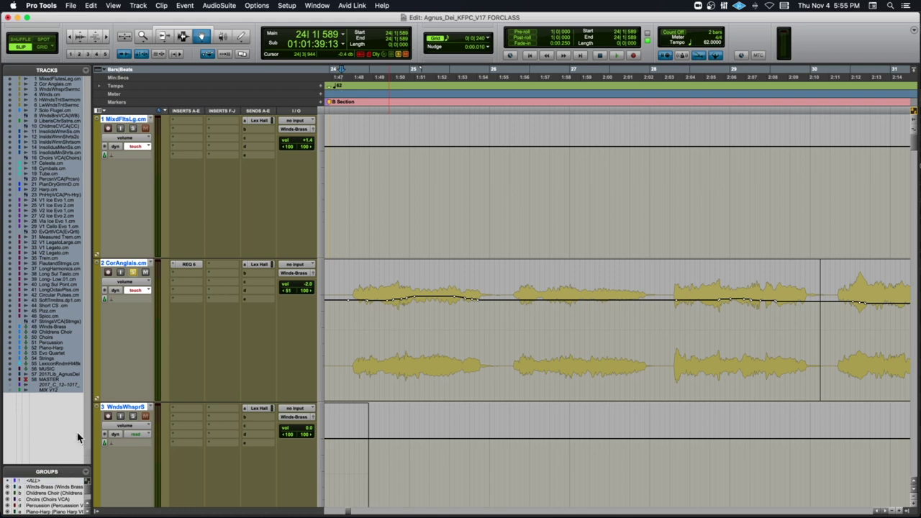
left_click(55, 322)
- Grab the CorAnglais volume breakpoints around bar 25 and audition the soloed phrase from 24|2|226
left_click_drag(389, 303, 415, 298)
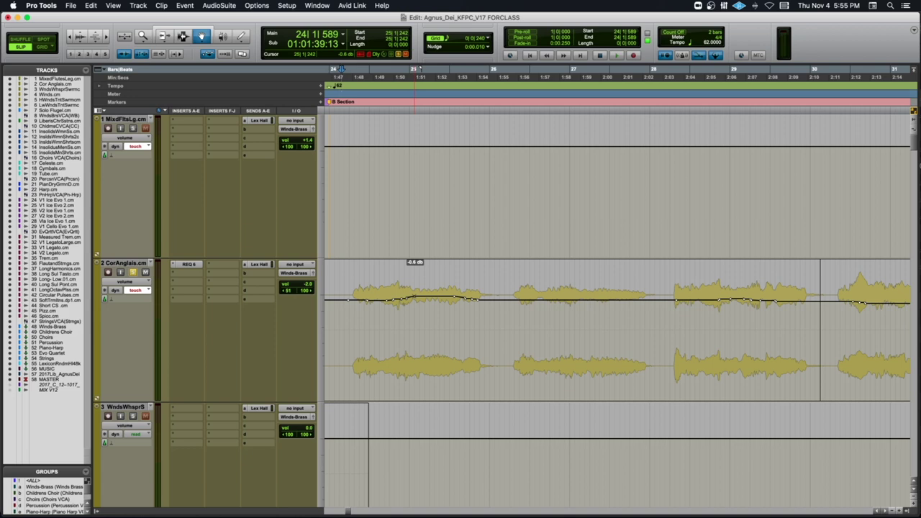
left_click_drag(416, 298, 417, 302)
key("space")
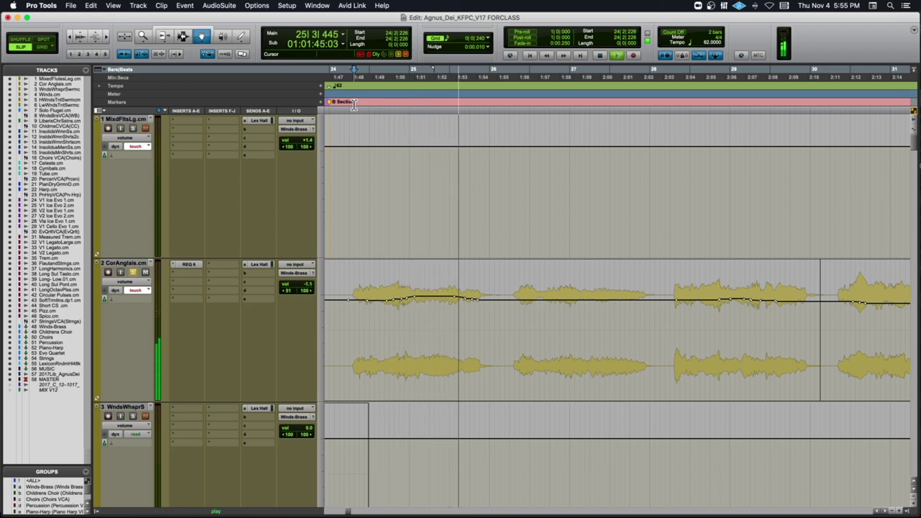
key("space")
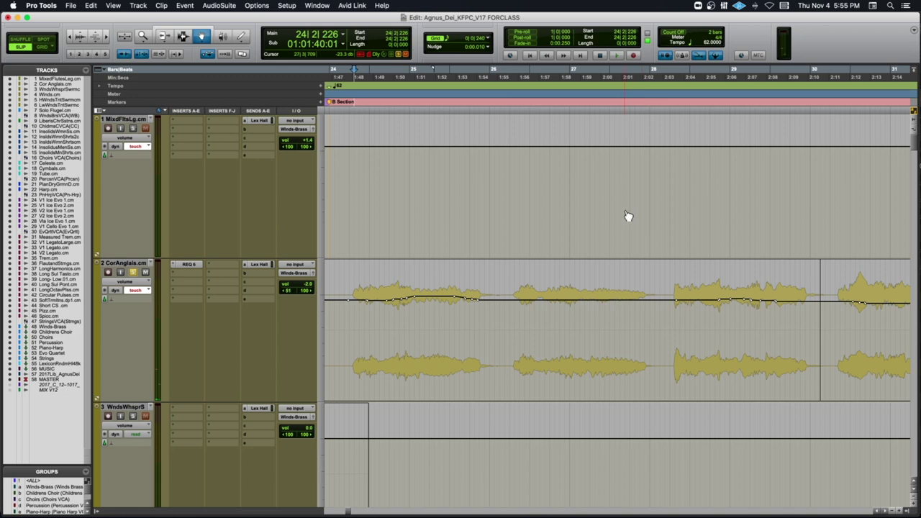
- Unsolo CorAnglais and play the full mix from 24|1|818 in the B Section, stopping after the first phrase
left_click(135, 273)
left_click(346, 103)
key("space")
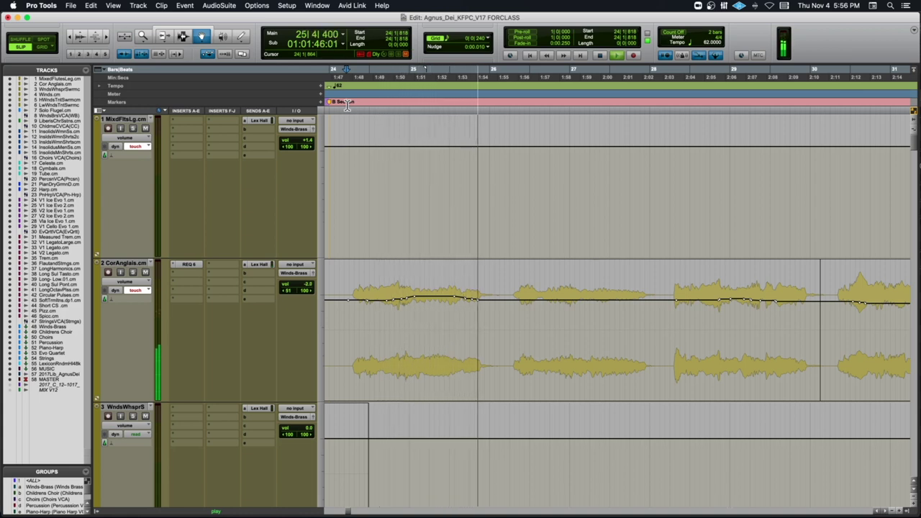
key("space")
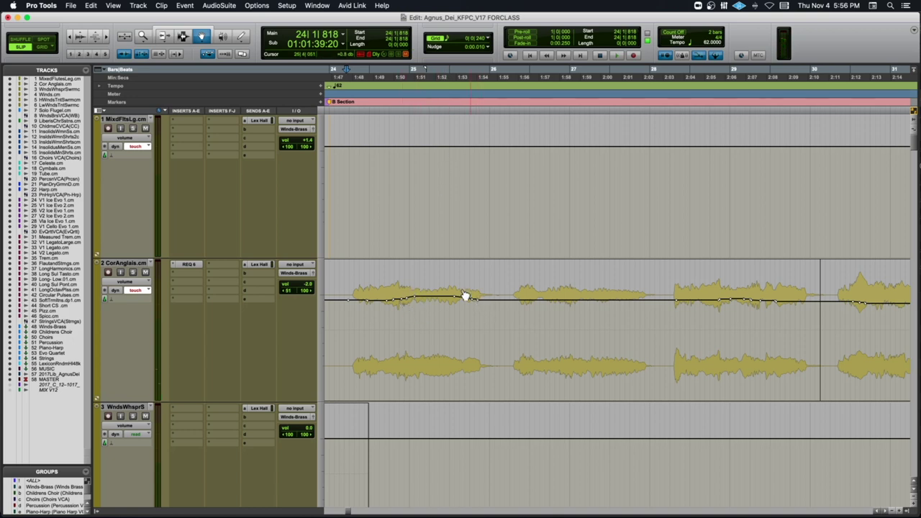
- Select CorAnglais from 24|1|359 to 26|2|108 with the Selector, delete its volume automation and audition the phrase
left_click(183, 38)
left_click_drag(336, 286, 512, 294)
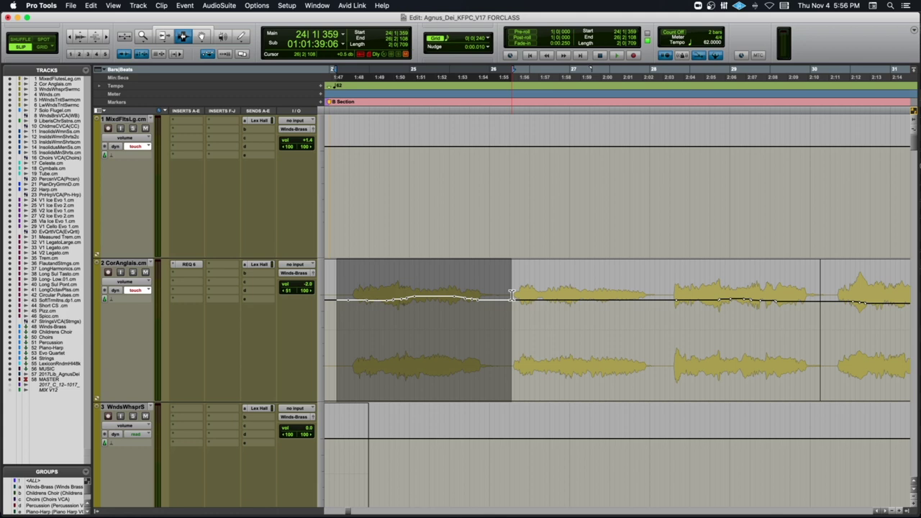
key("Delete")
key("space")
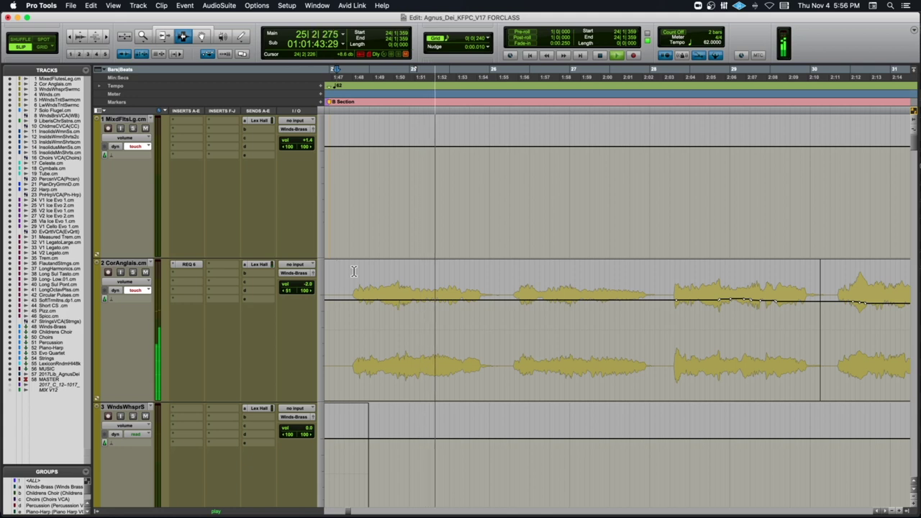
key("space")
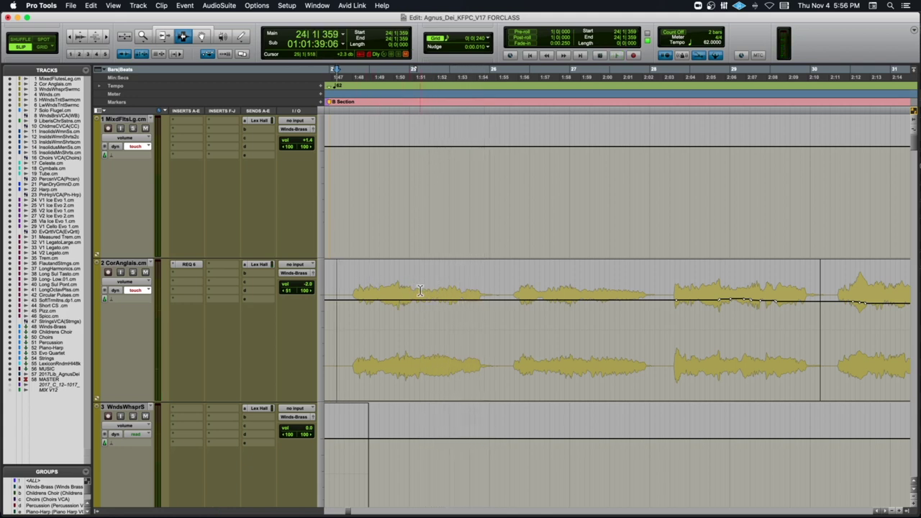
- Undo the deletion of the CorAnglais volume automation and play the restored passage
scroll(420, 291, "left", 1)
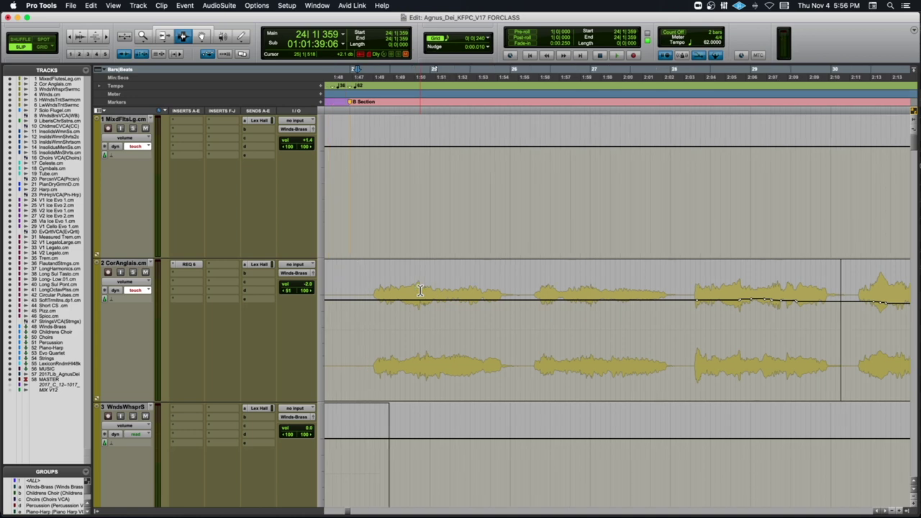
double_click(421, 291)
key("space")
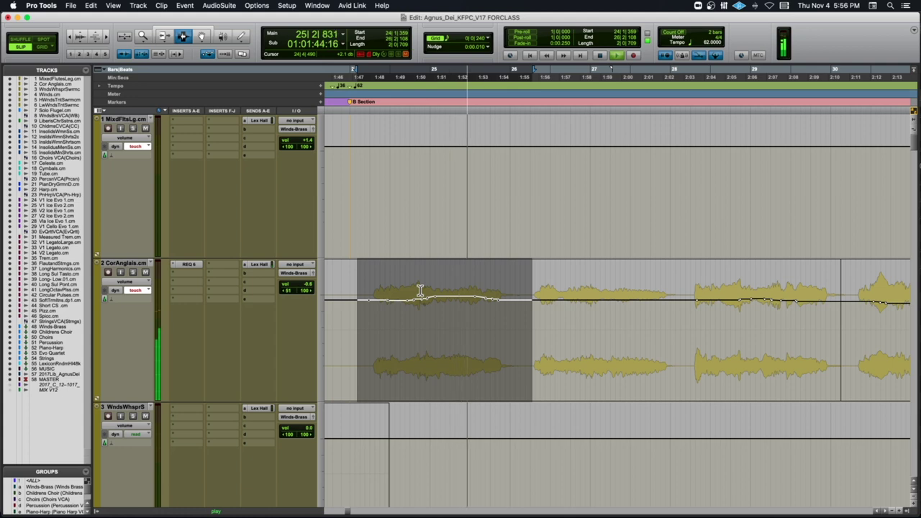
key("space")
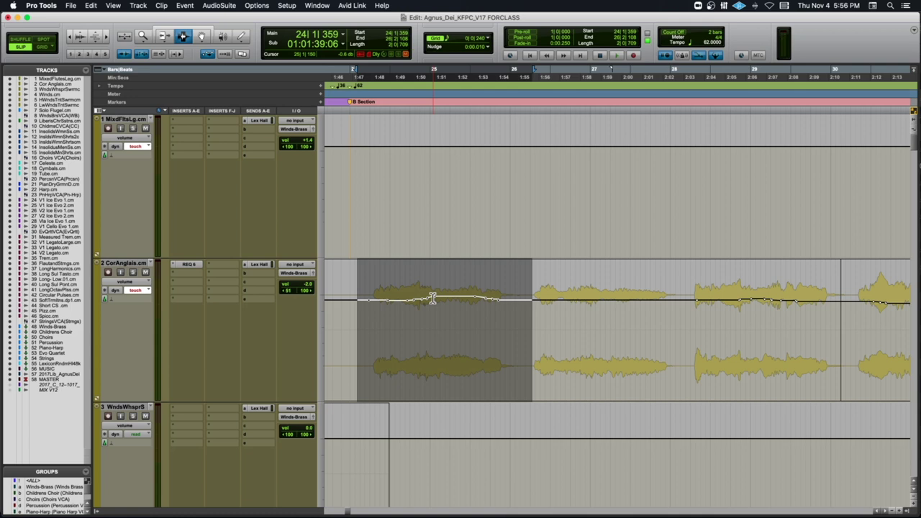
- Locate and select track 14, the Insolidus men sustains, and start playback from the B Section selection
scroll(255, 303, "down", 10)
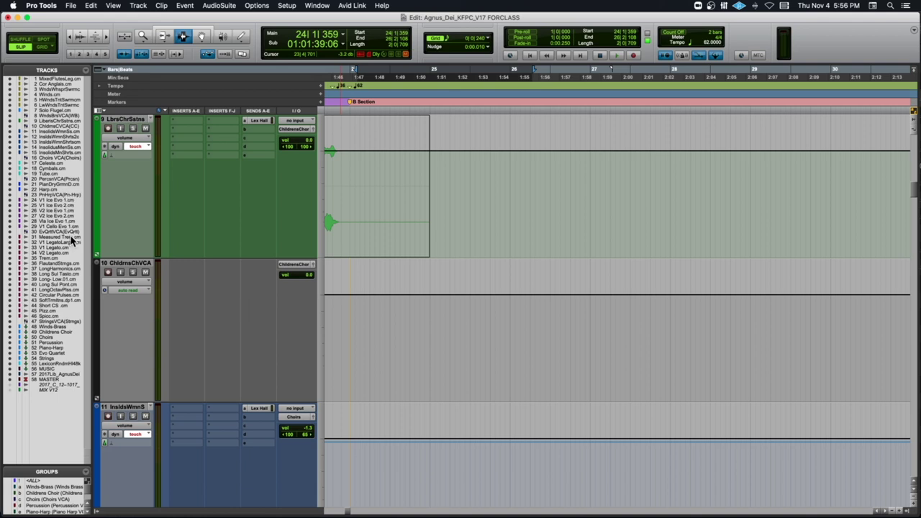
left_click(63, 147)
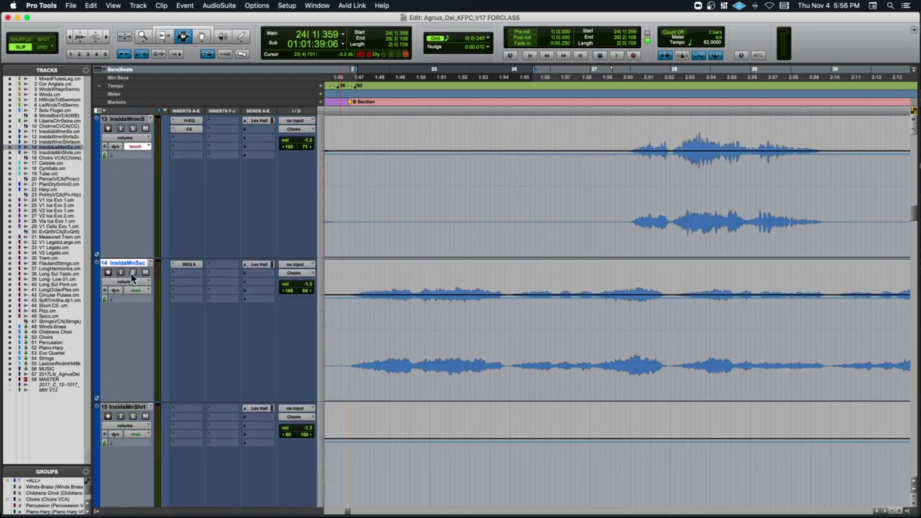
key("space")
- Return to CorAnglais, stop the transport, solo the track and play its selected passage
scroll(157, 273, "up", 4)
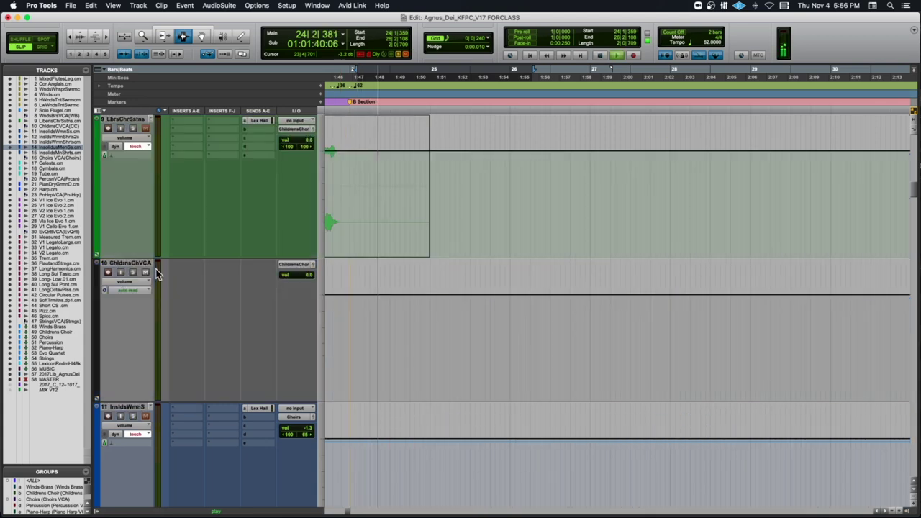
scroll(156, 274, "up", 8)
key("space")
left_click(133, 273)
key("space")
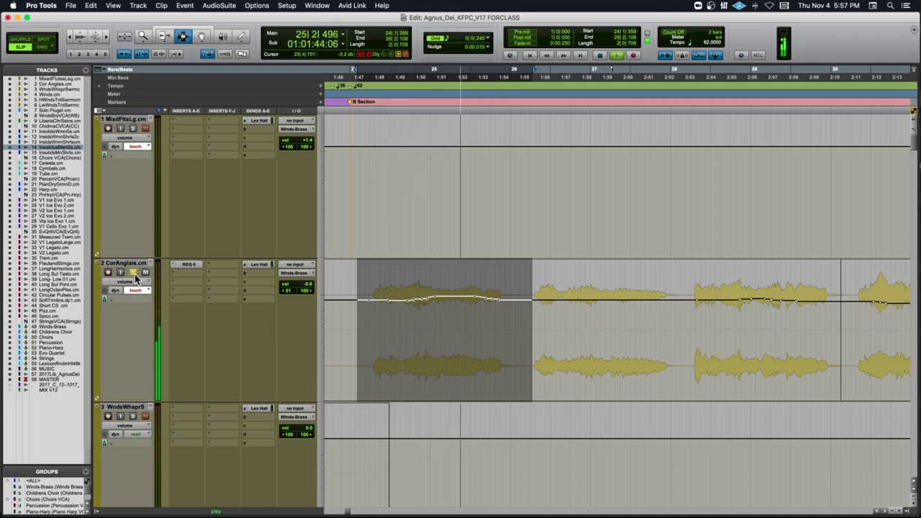
- Stop playback and select the first CorAnglais phrase from 24|1|405 to about bar 26
key("space")
left_click_drag(432, 294, 504, 296)
left_click(363, 296)
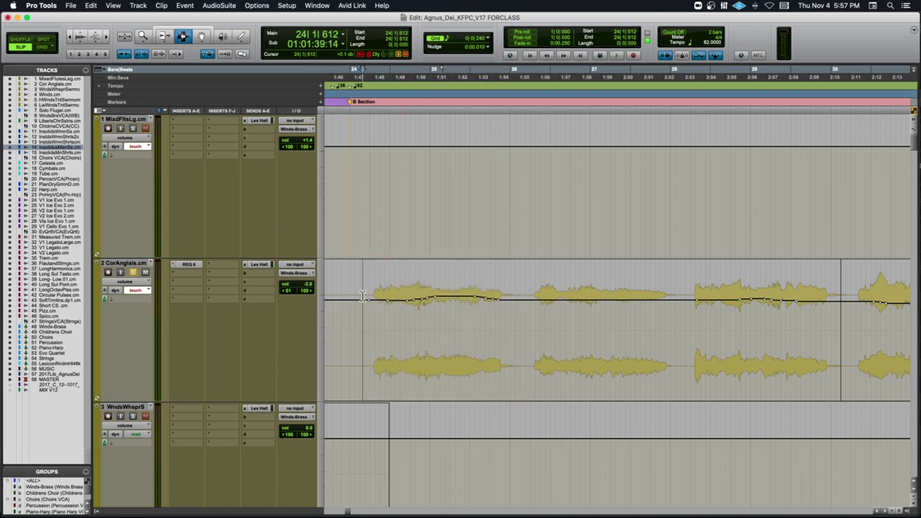
left_click(433, 296)
left_click(388, 299)
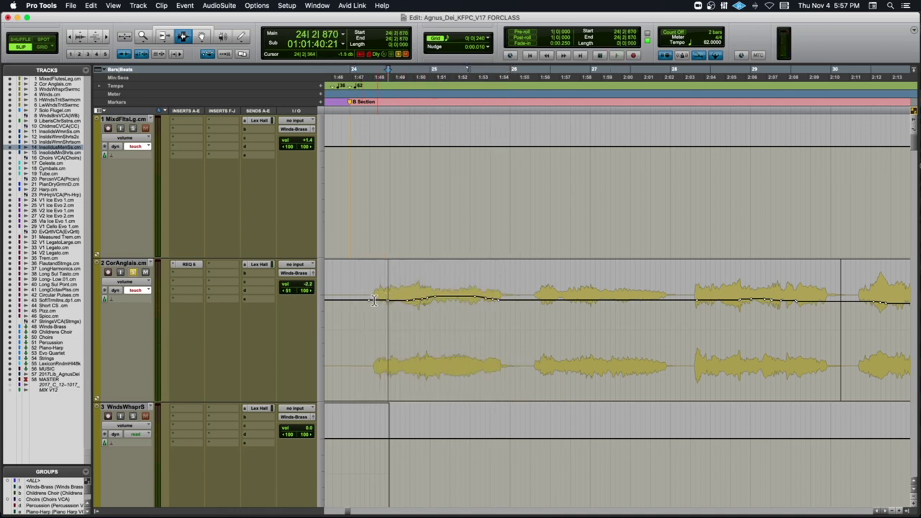
left_click_drag(358, 298, 508, 304)
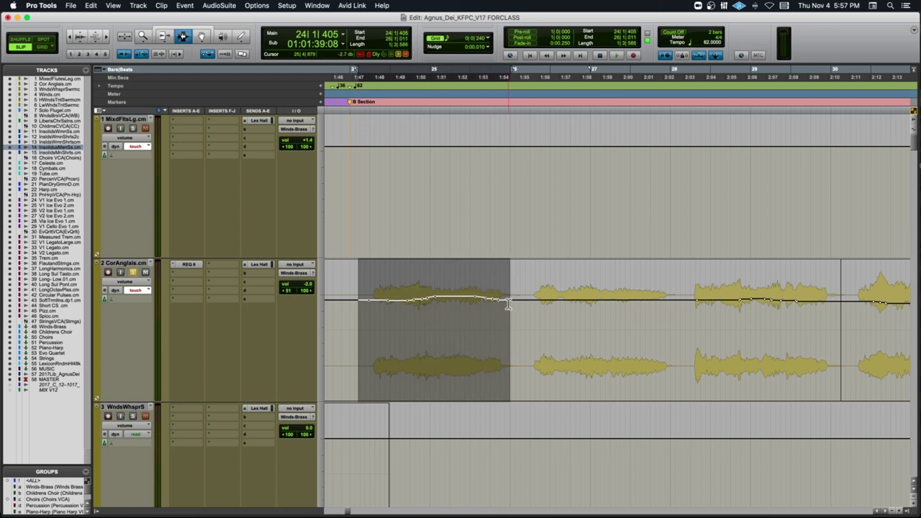
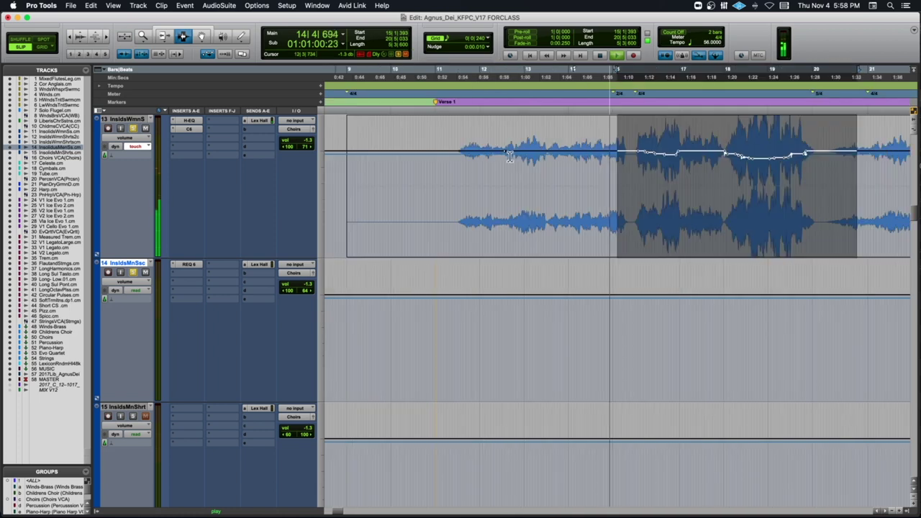
- Audition the track 13 Insolidus women's sustains from 15|1|393 to 20|5|033, replay the passage and stop
scroll(483, 164, "right", 4)
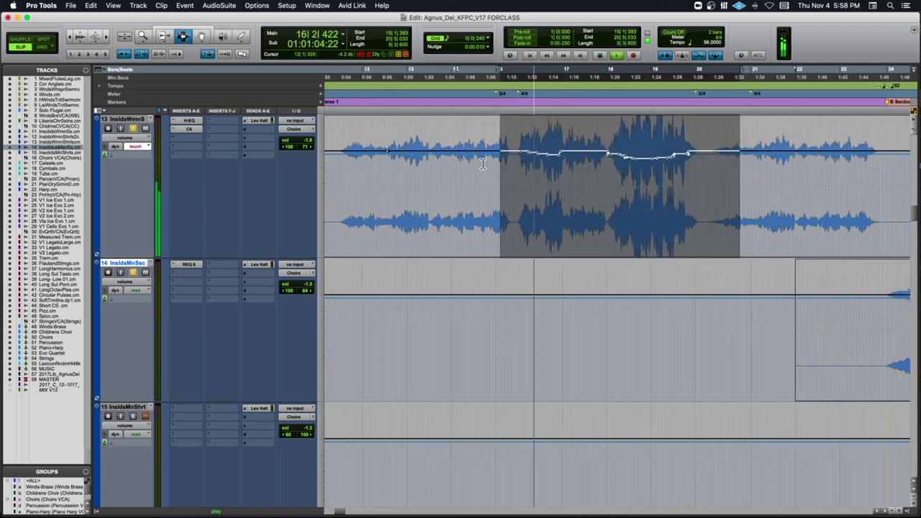
scroll(483, 164, "right", 2)
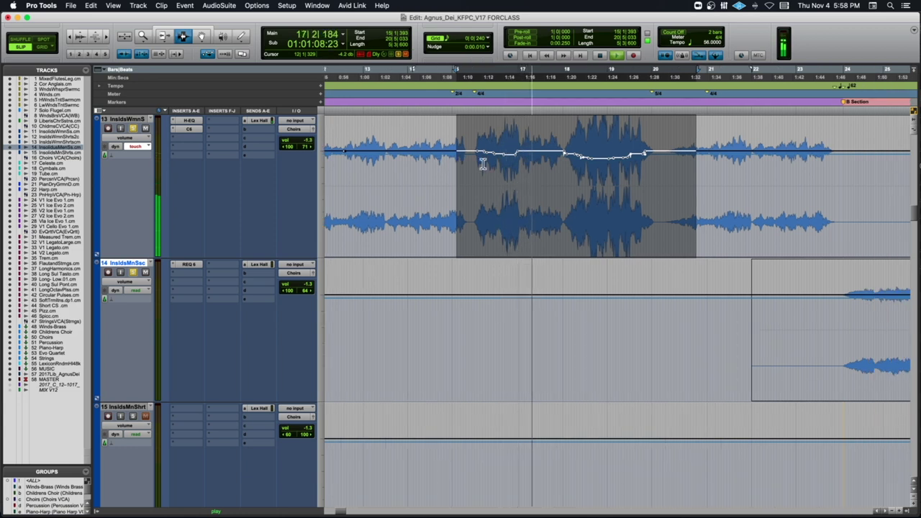
scroll(483, 164, "right", 2)
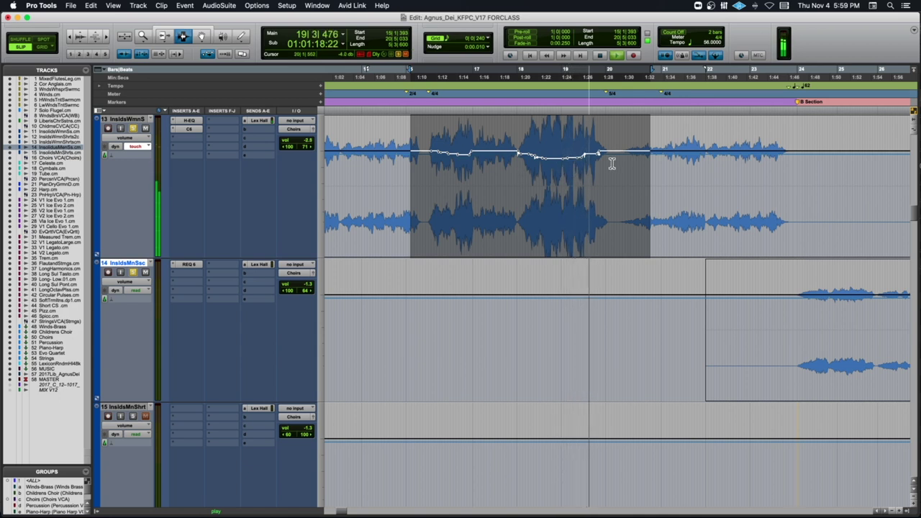
key("space")
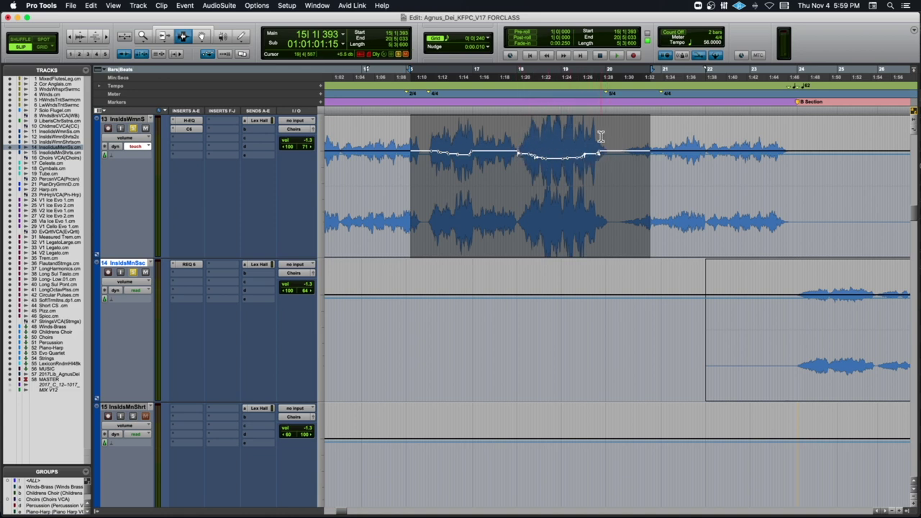
scroll(603, 144, "left", 2)
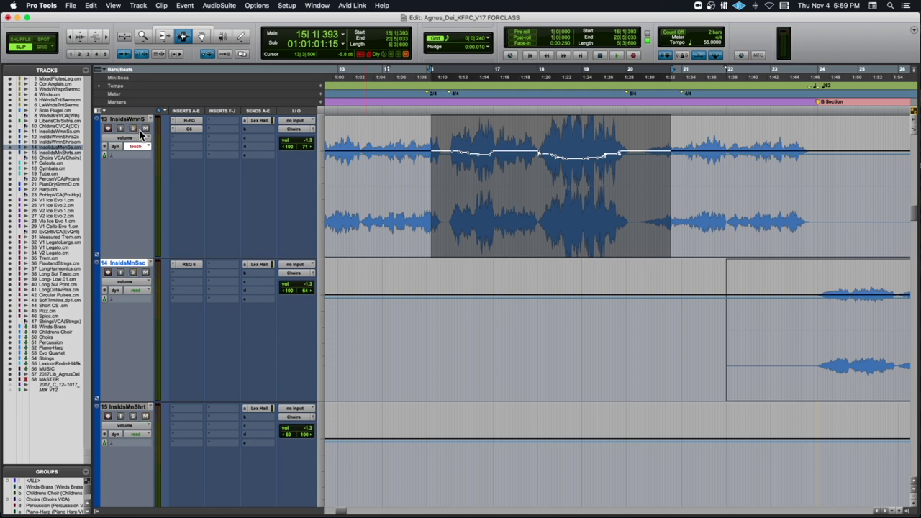
key("space")
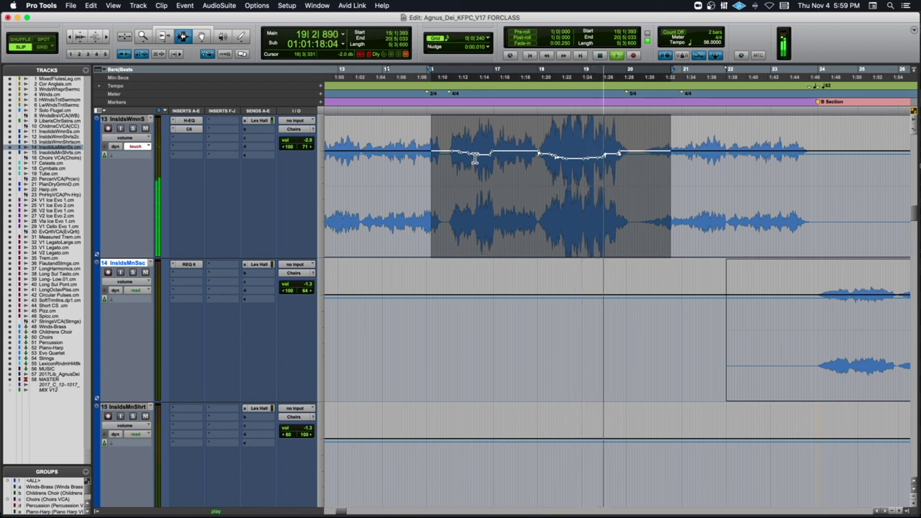
key("space")
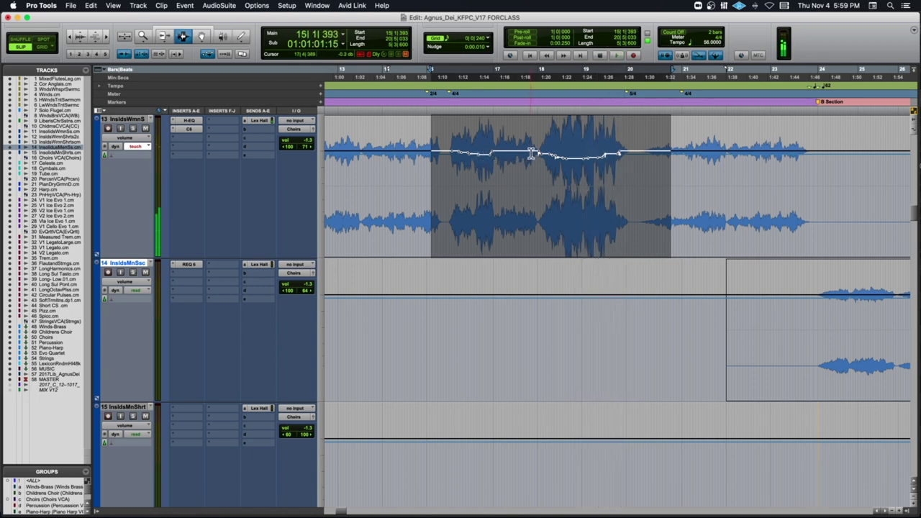
- Narrow the track 13 selection to the loud phrase from 17|4|804 to 20|2|007 and enable loop playback
left_click_drag(504, 153, 536, 155)
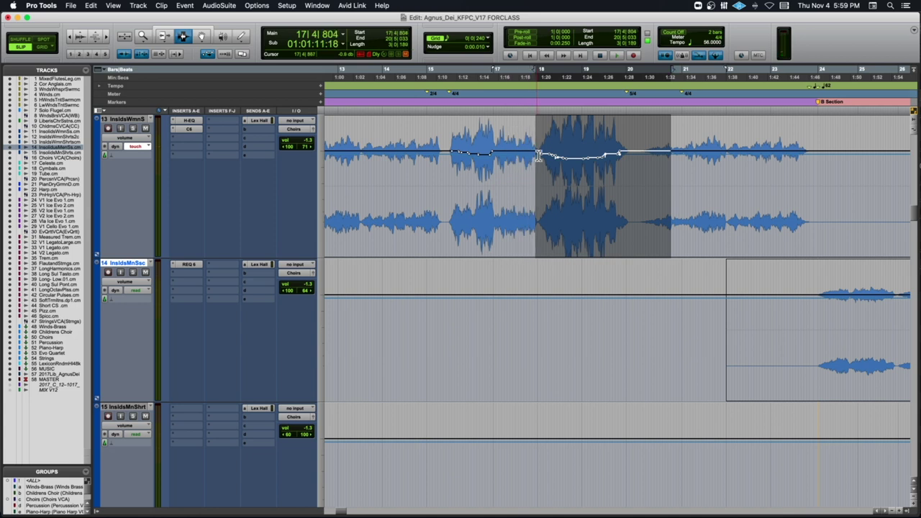
left_click_drag(682, 158, 638, 164)
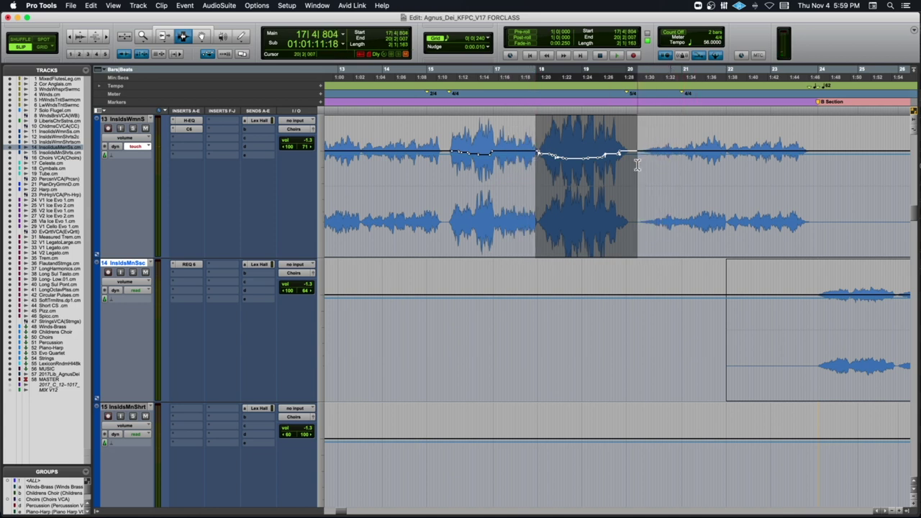
left_click(617, 57)
right_click(617, 58)
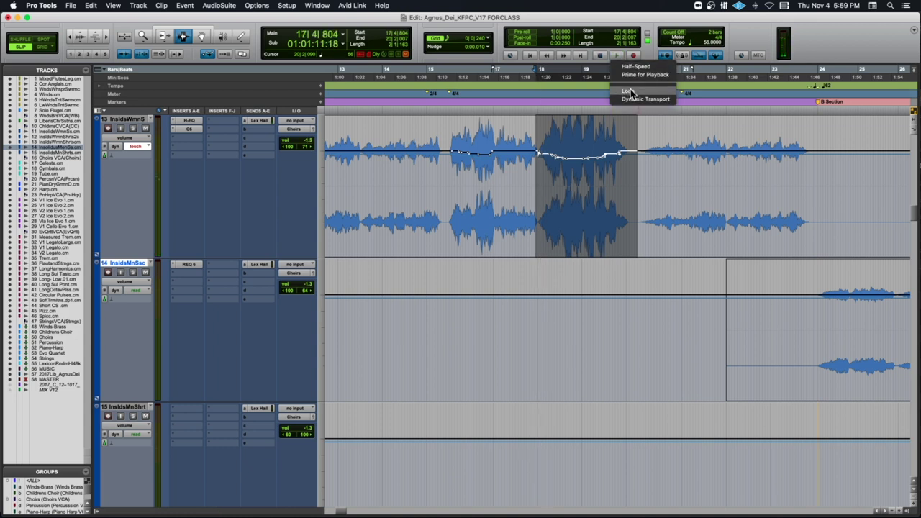
left_click(630, 91)
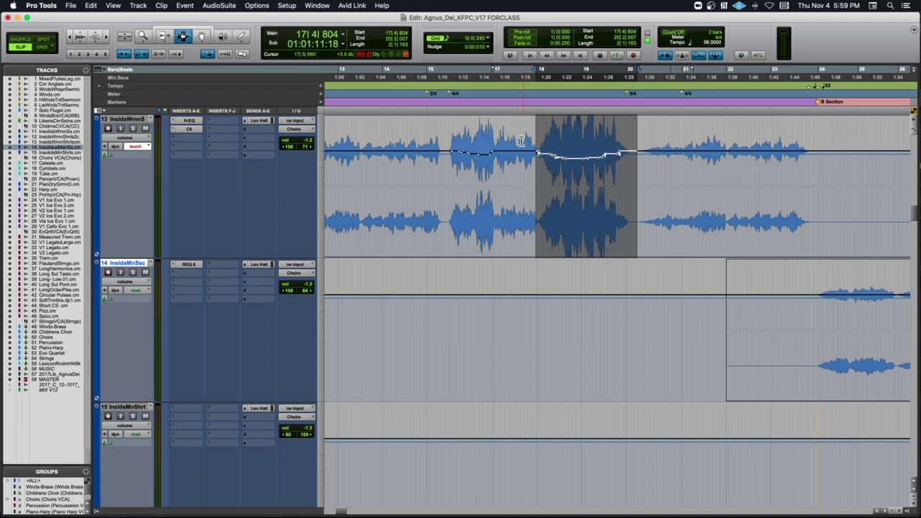
- Loop the selected women's phrase, then delete its volume automation during playback to compare the sound
scroll(503, 137, "left", 3)
key("space")
scroll(503, 137, "right", 2)
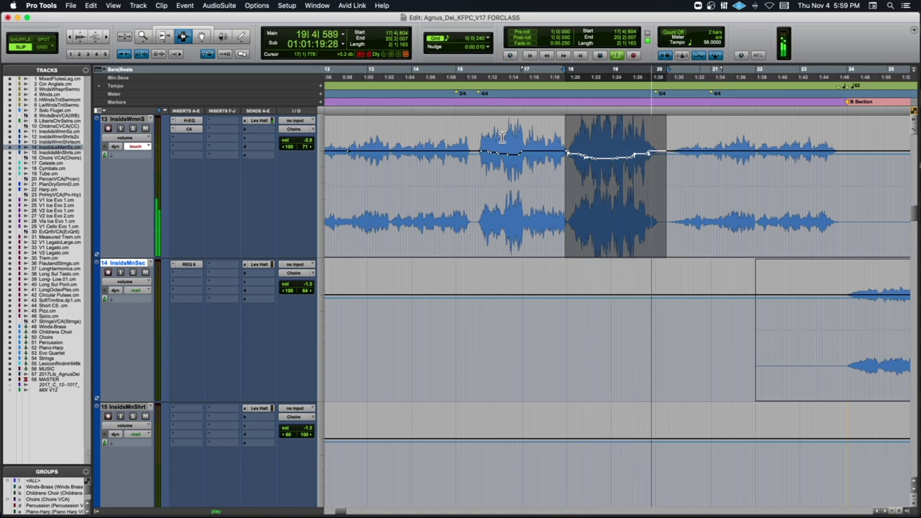
key("super+z")
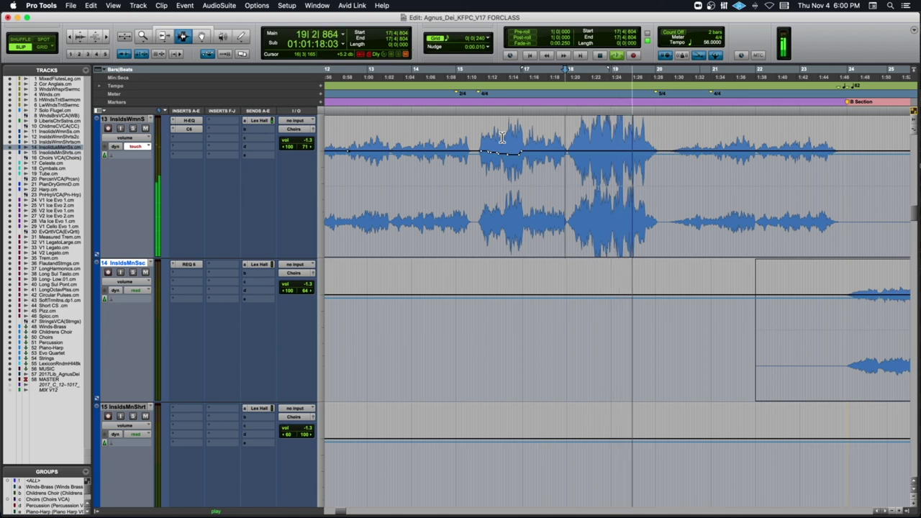
- Undo the deletion of the women's volume automation, listen to the restored phrase and stop the transport
key("super+z")
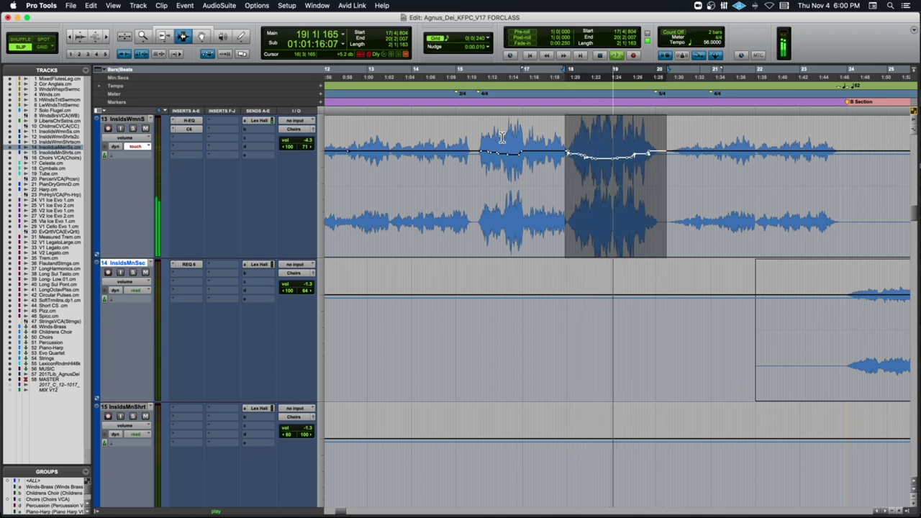
key("space")
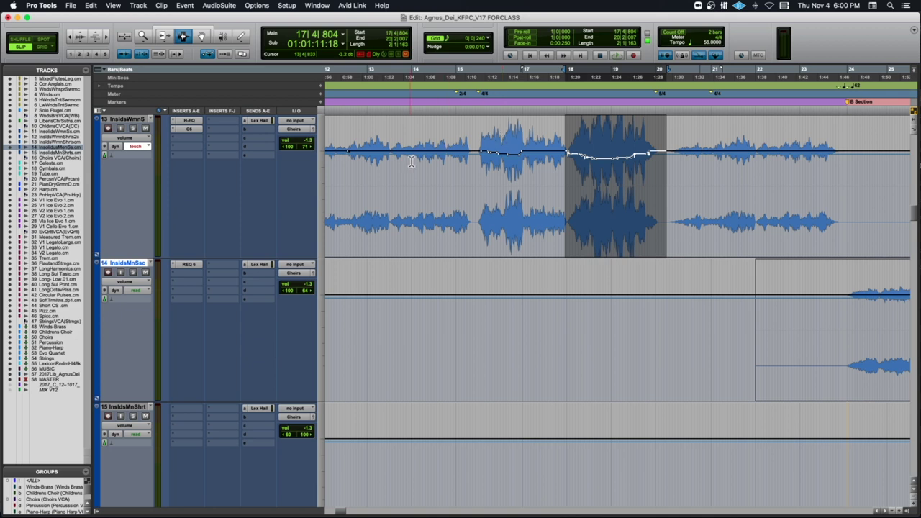
- Locate the measured tremolo strings on track 31, solo them and audition the Verse 1 entrance from 10|4|437
scroll(438, 169, "left", 2)
scroll(437, 168, "down", 10)
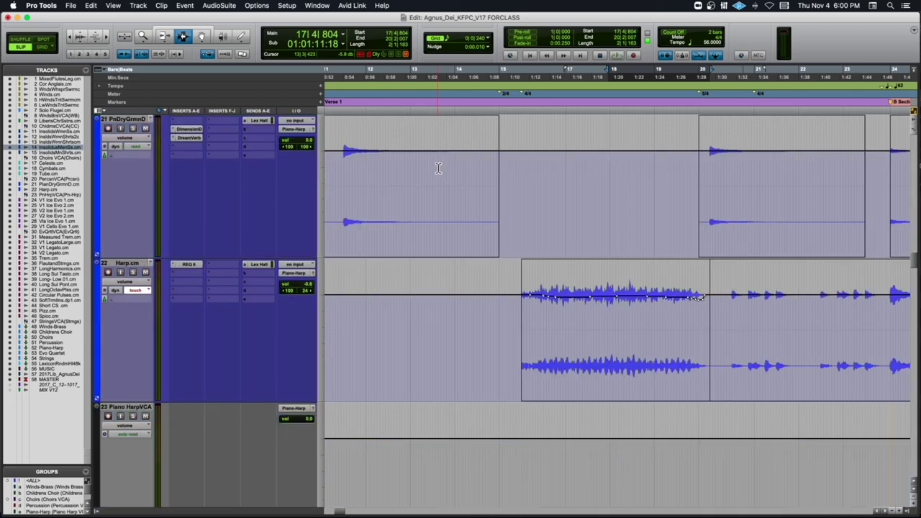
scroll(438, 169, "down", 7)
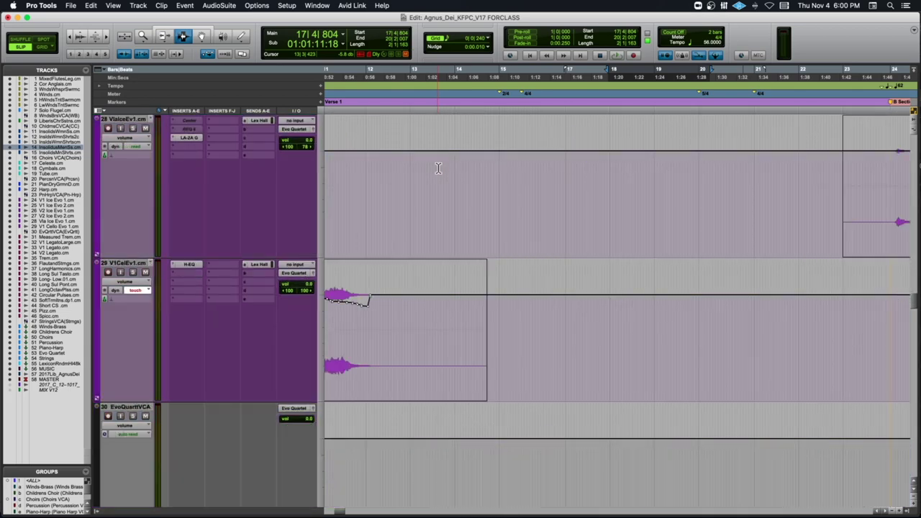
scroll(438, 169, "down", 3)
scroll(438, 169, "left", 8)
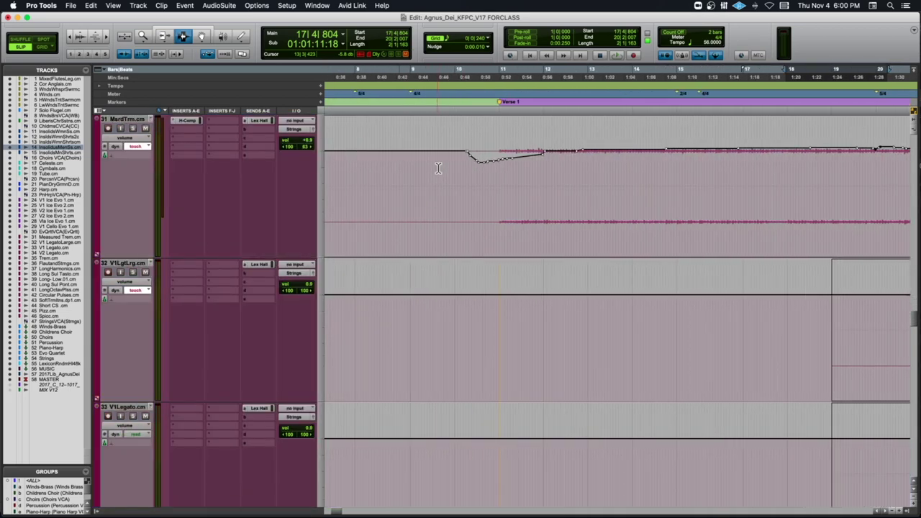
left_click(494, 157)
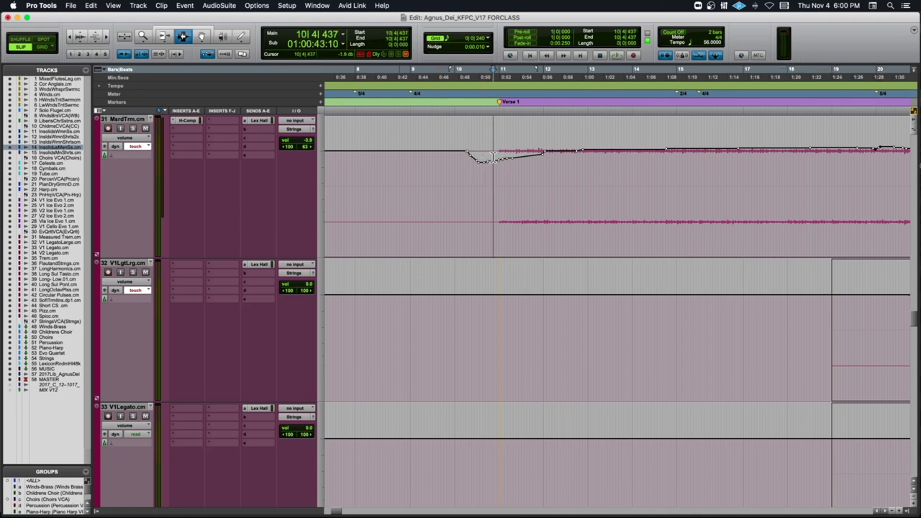
key("space")
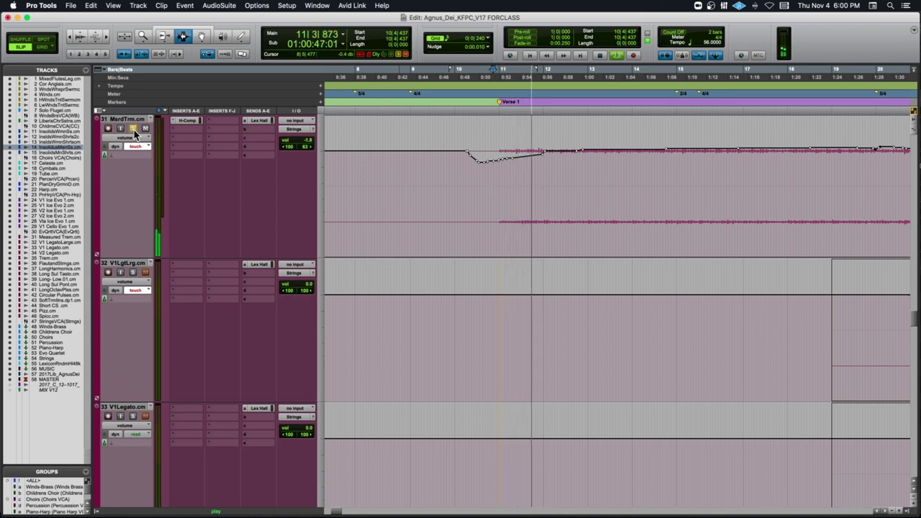
key("space")
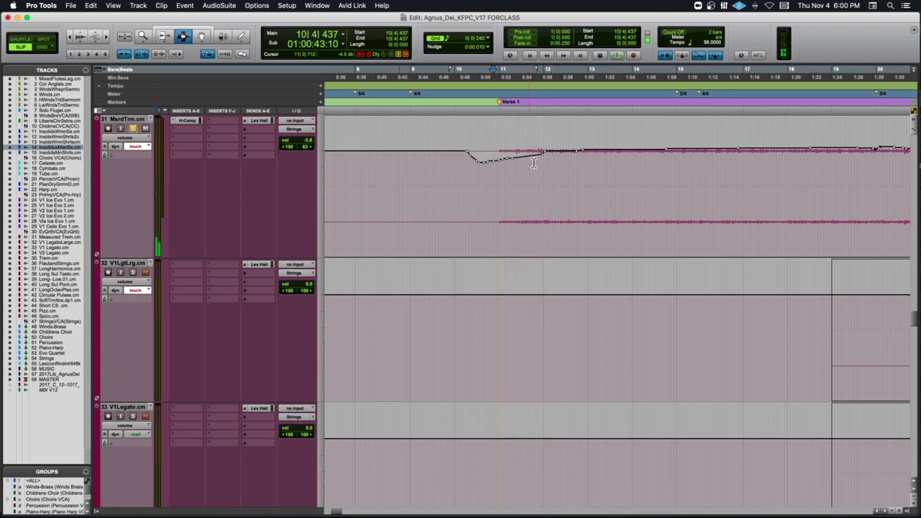
- Select the measured tremolo from 9|4|748 to 12|1|910, delete its volume automation and audition the entrance
left_click_drag(553, 159, 452, 157)
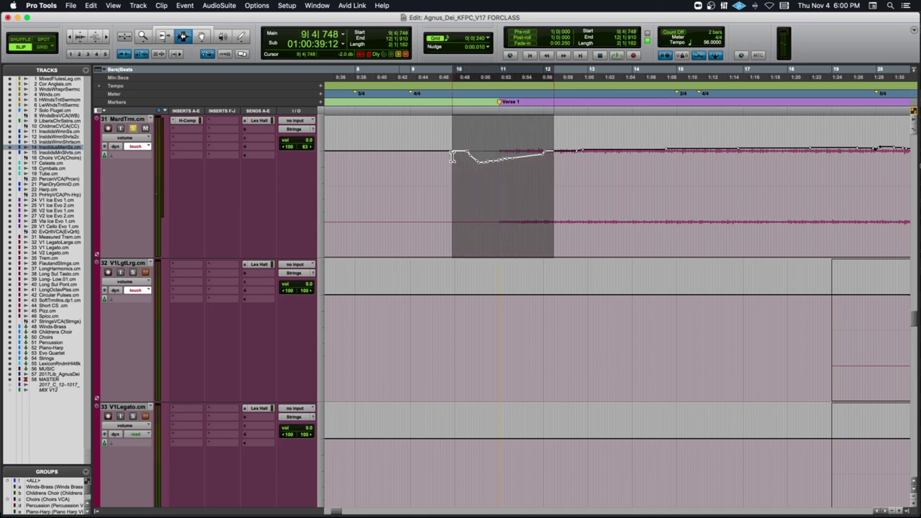
key("Delete")
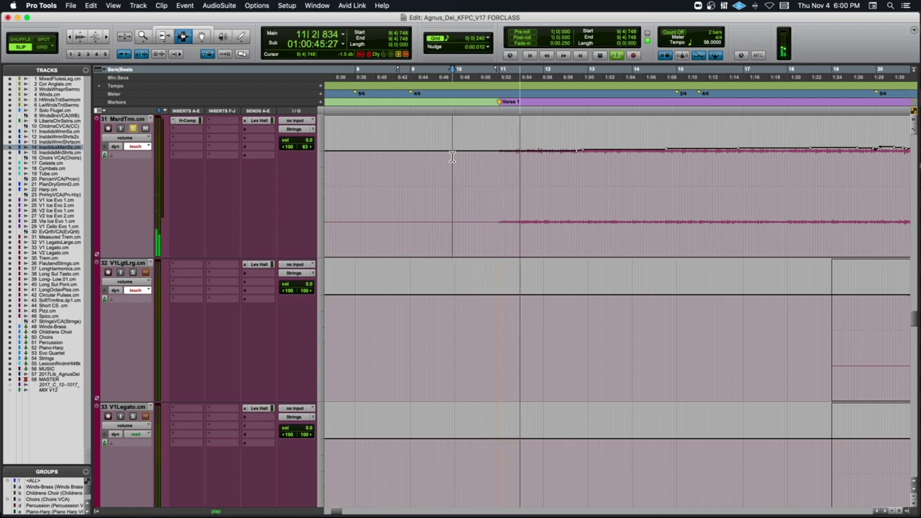
key("space")
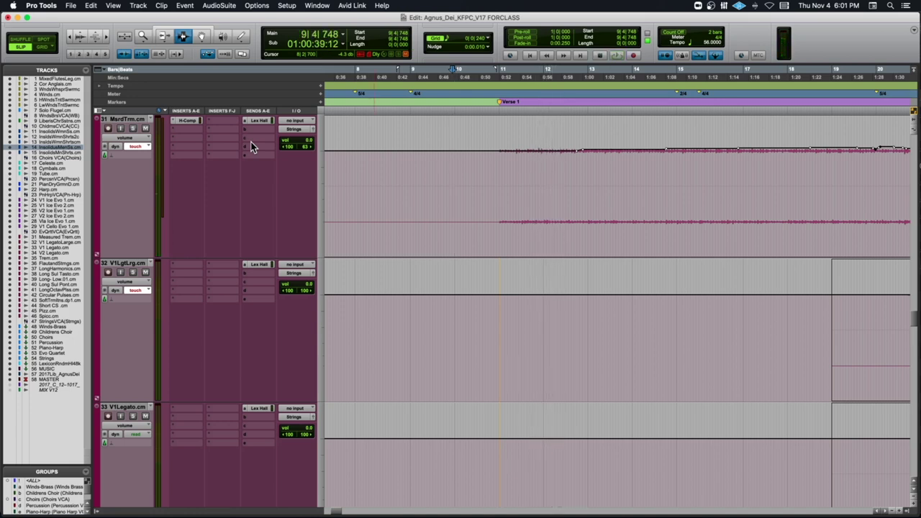
- Undo the deletion of the measured tremolo's volume automation and play the restored entrance from 9|4|581
key("shift+super+z")
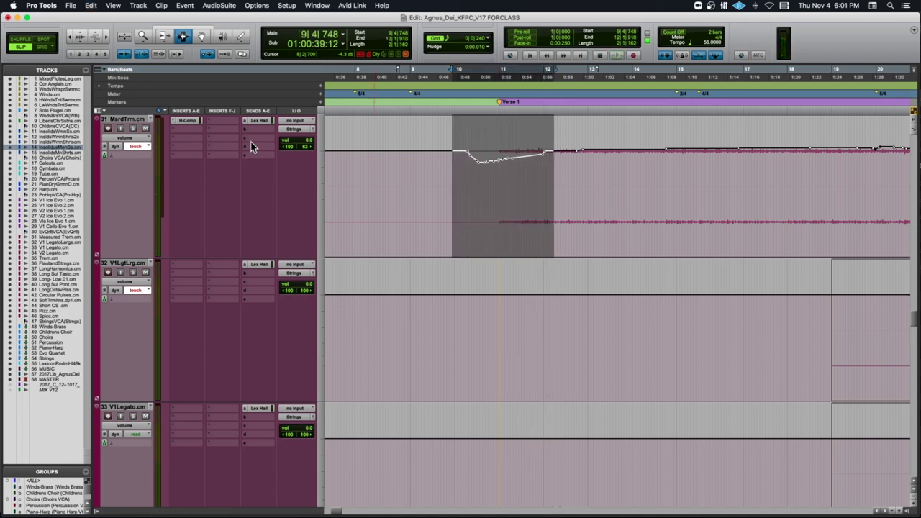
left_click(450, 151)
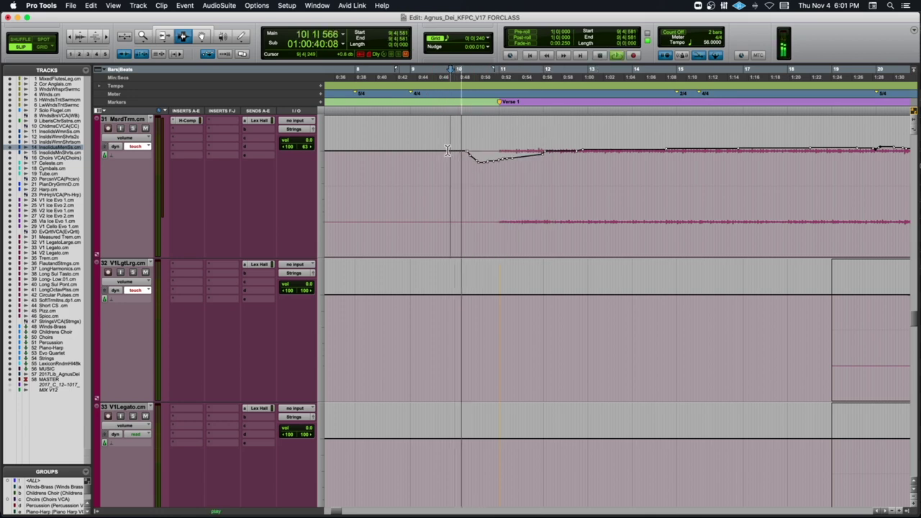
- Solo the V1 Cello Evo track, audition its swell from 10|3|193 and stop playback
scroll(447, 151, "up", 4)
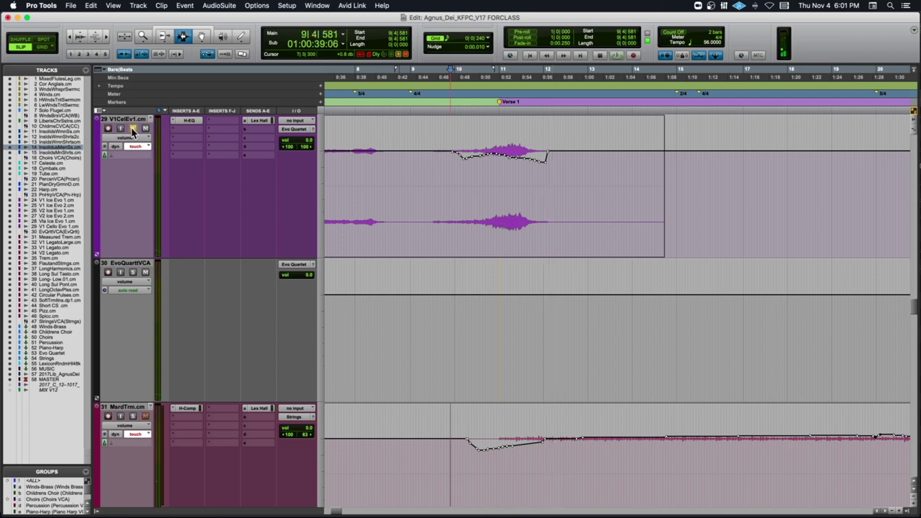
key("space")
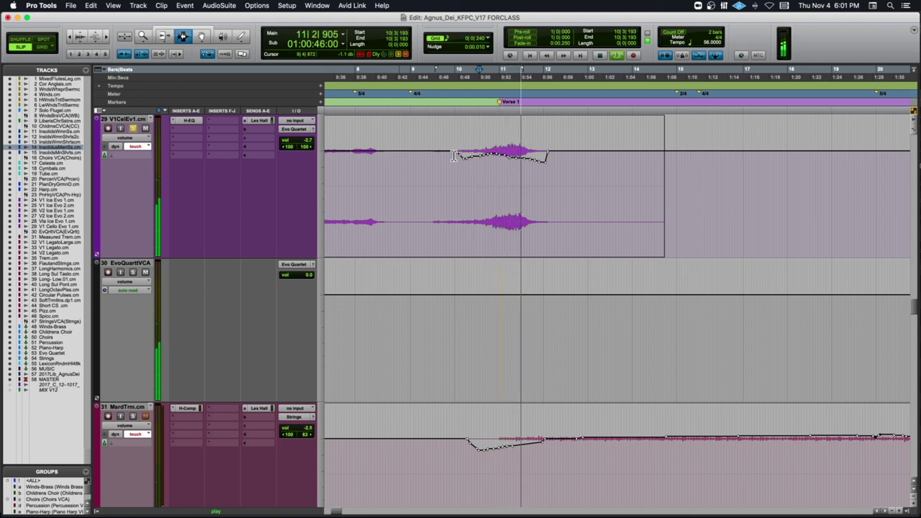
key("space")
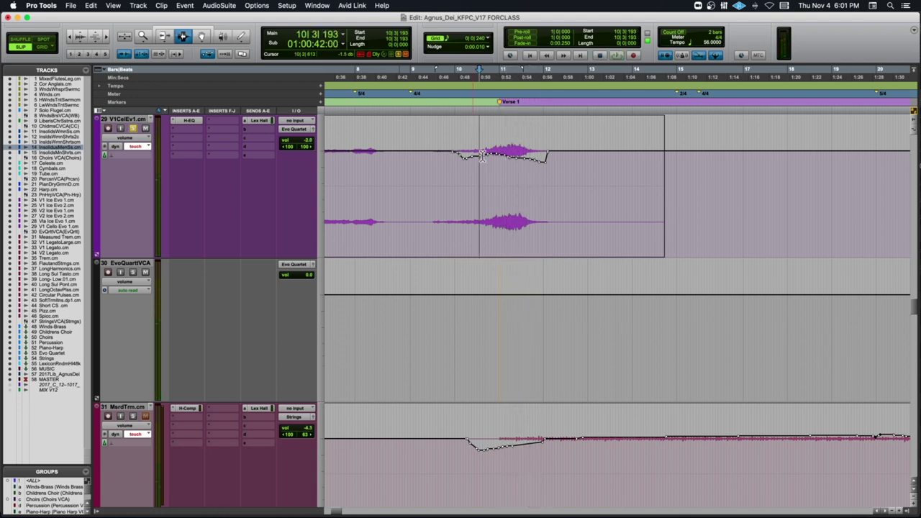
- Select the cello swell from 10|3|691 to 11|3|754, then place the playback start at 9|4|789
left_click_drag(496, 153, 531, 158)
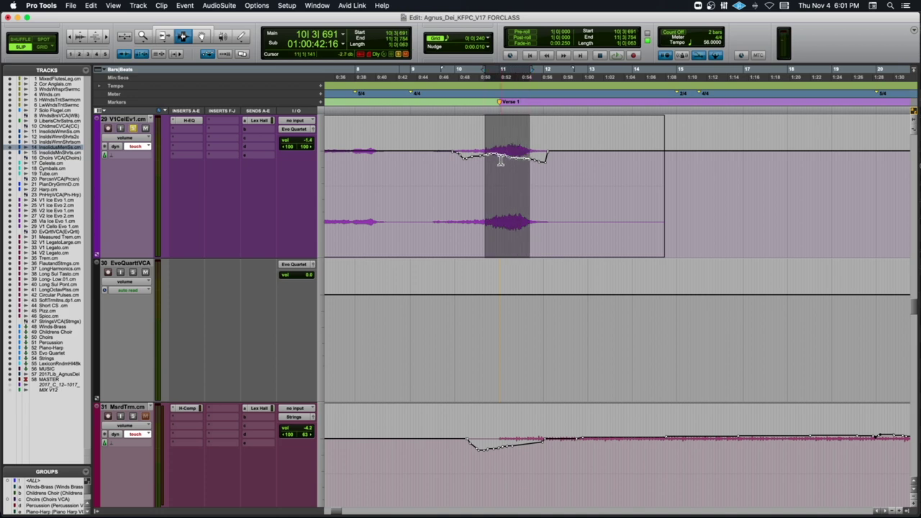
left_click(453, 155)
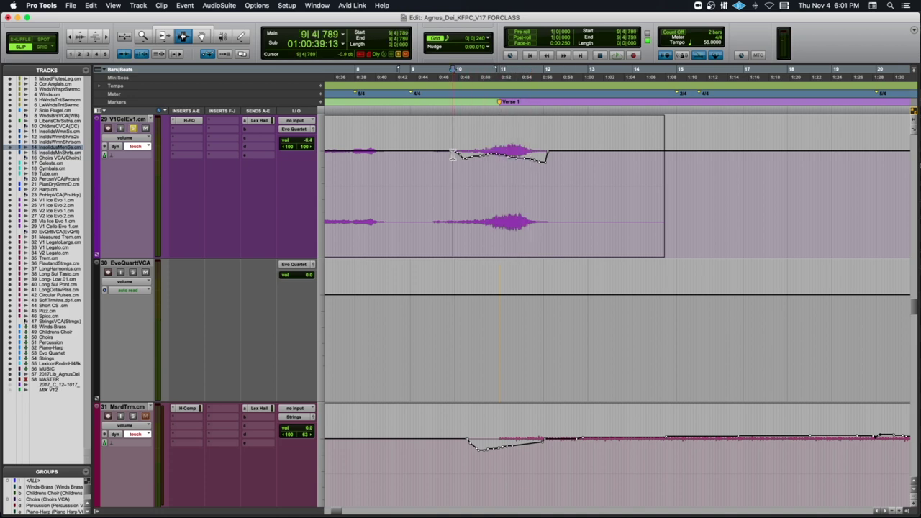
- Audition the cello swell from 9|4|789, then delete its volume automation and replay it from 9|3|254
key("space")
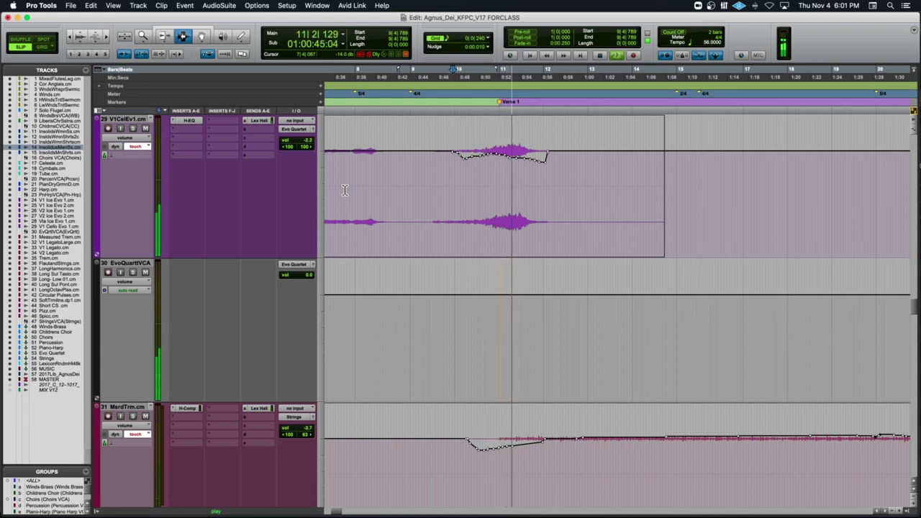
key("space")
left_click_drag(435, 181, 580, 190)
key("Delete")
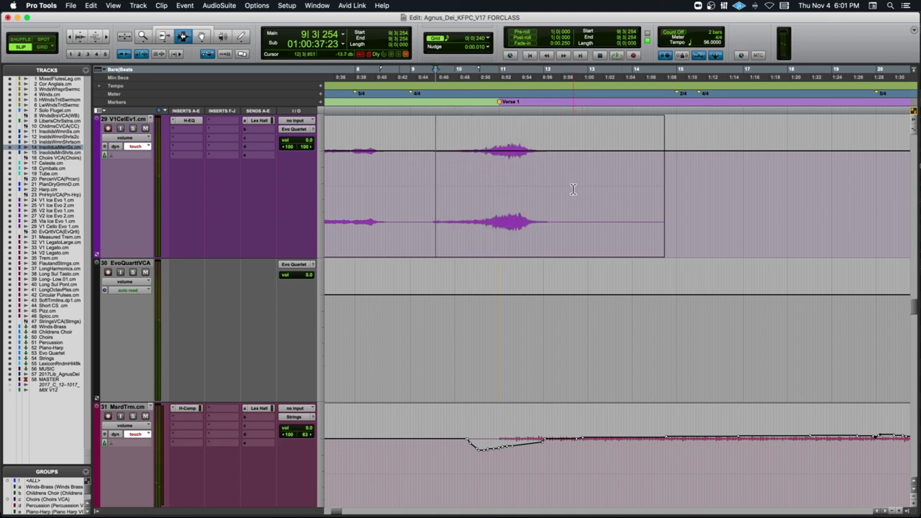
key("space")
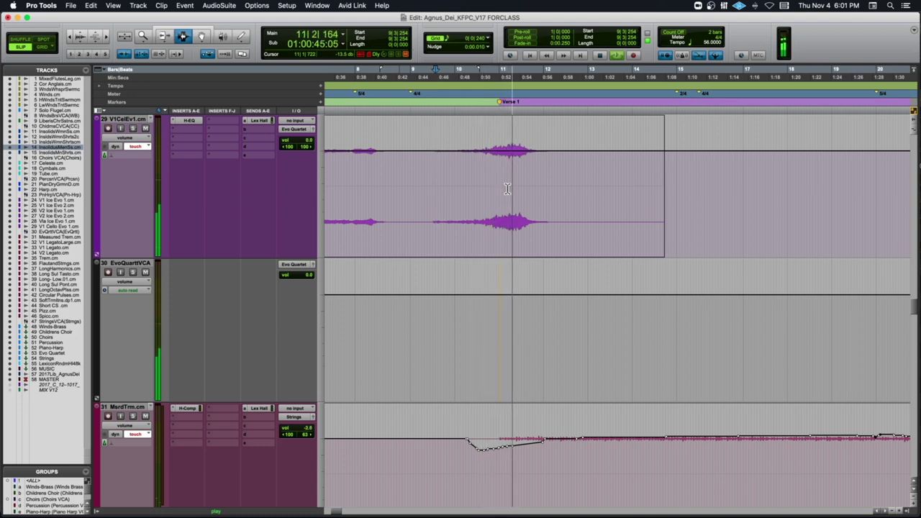
key("space")
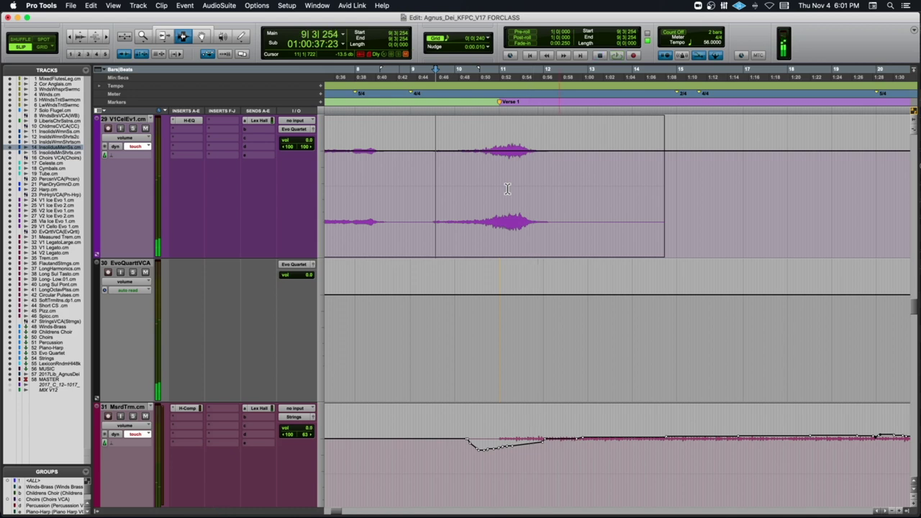
- Undo the deletion of the cello's volume automation and place the edit cursor at 10|4|935
double_click(505, 189)
left_click(499, 173)
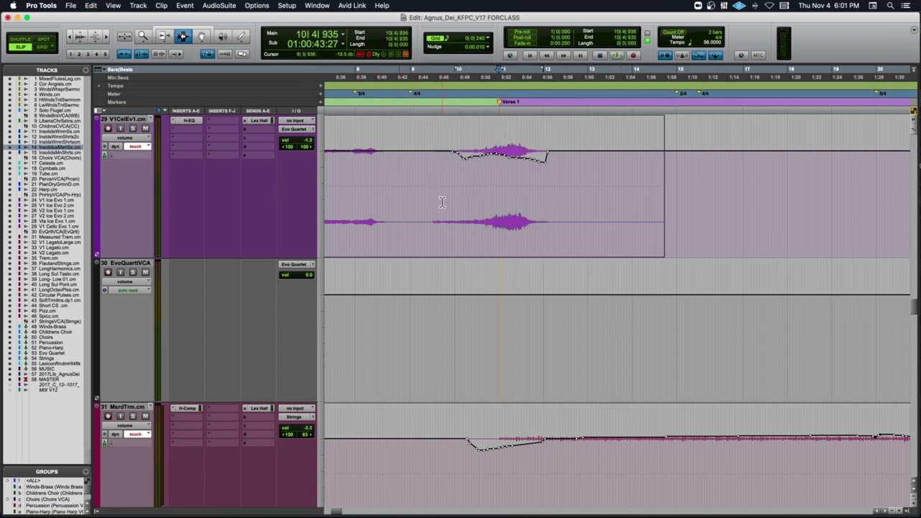
- Play the Flautando Strings swell on track 36 from 5|2|303 and replay it from 5|2|096
scroll(477, 193, "down", 10)
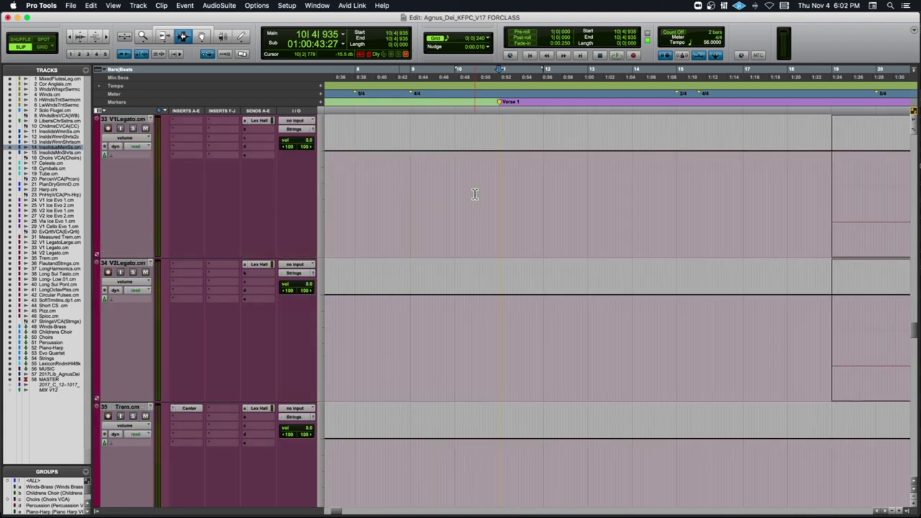
scroll(475, 193, "up", 2)
scroll(475, 195, "left", 5)
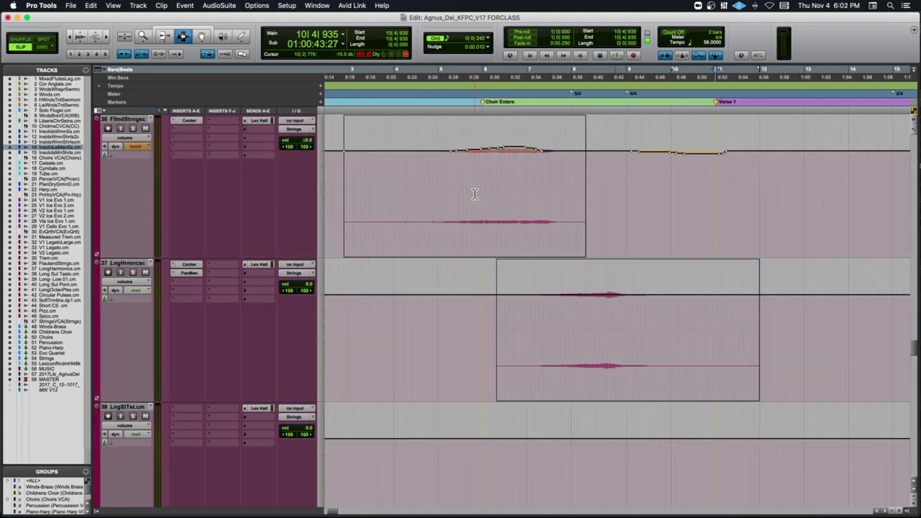
left_click(477, 162)
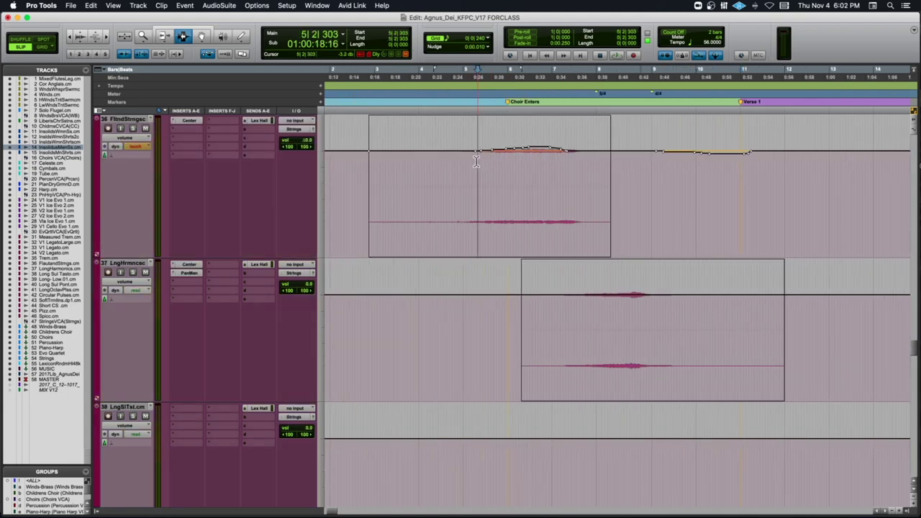
key("space")
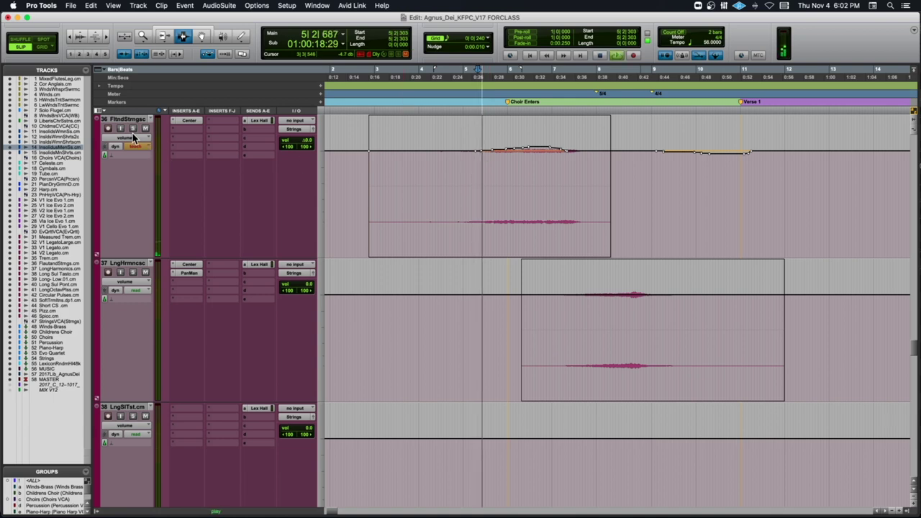
left_click(133, 128)
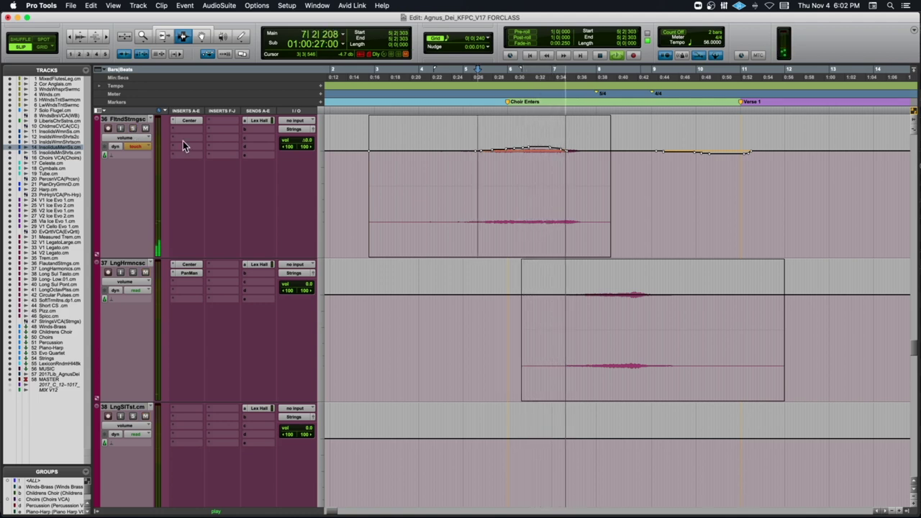
left_click(475, 153)
key("space")
key("space")
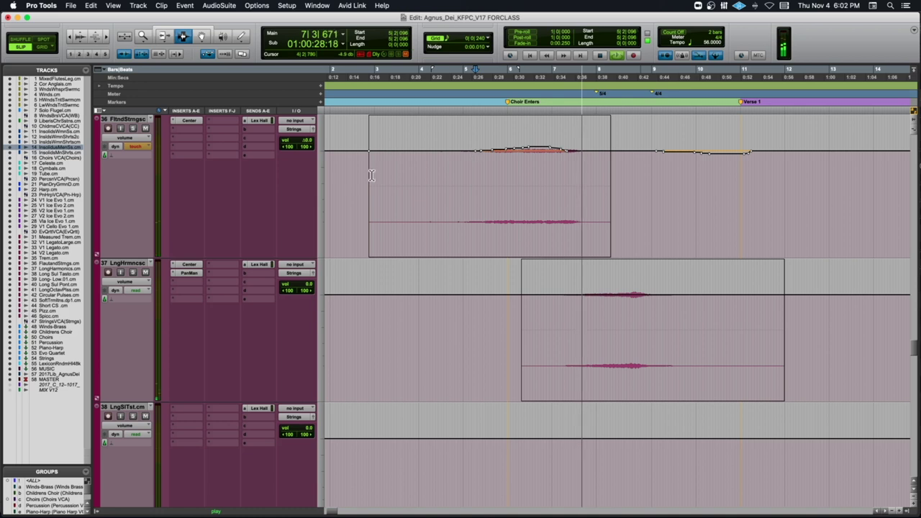
- Examine the volume automation on the quartet and string tracks around bars 3 to 15 during playback
scroll(352, 178, "right", 1)
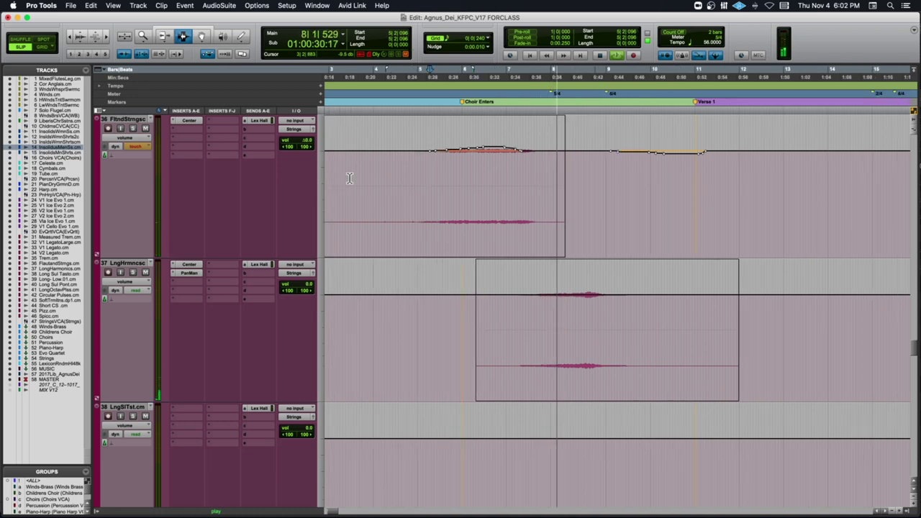
scroll(349, 178, "up", 5)
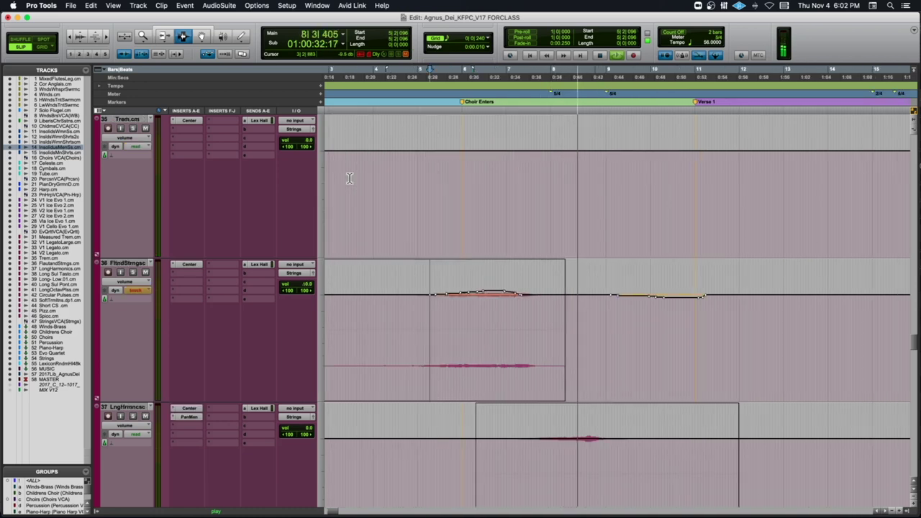
scroll(349, 178, "down", 3)
scroll(350, 177, "right", 1)
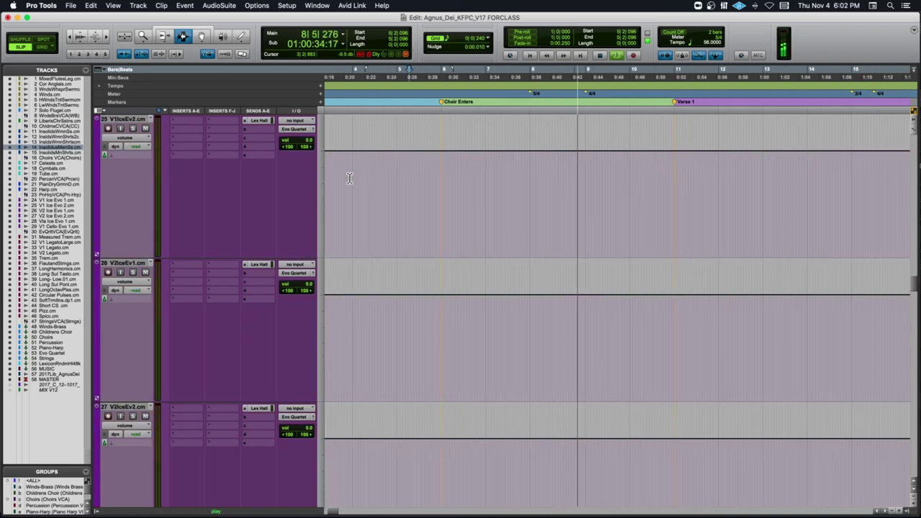
scroll(349, 178, "down", 5)
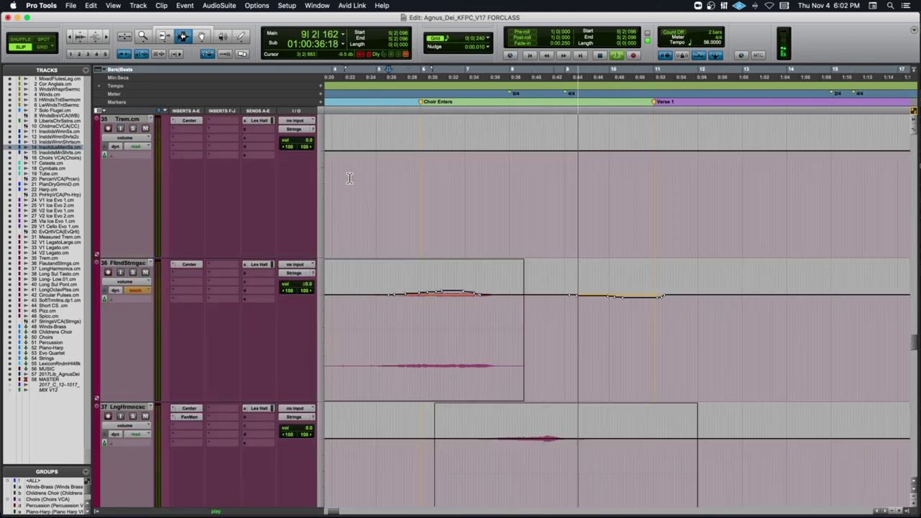
scroll(349, 178, "left", 2)
scroll(349, 178, "down", 3)
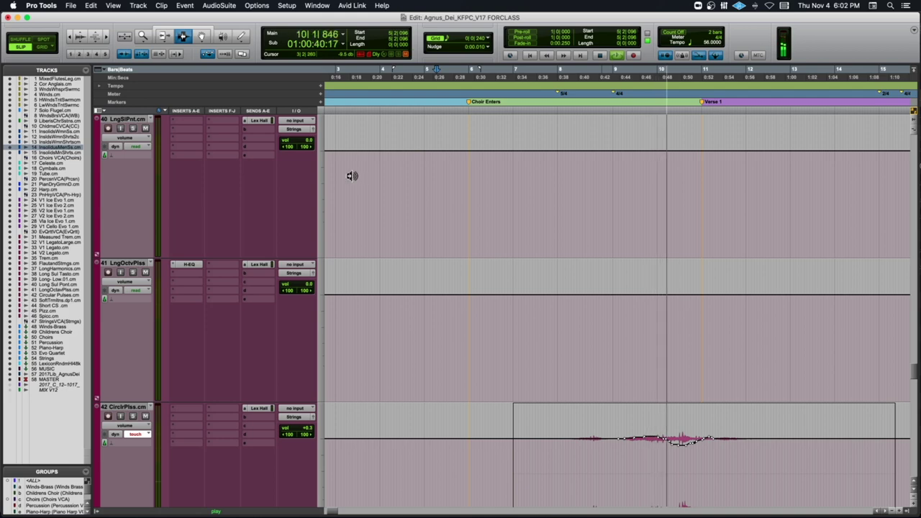
- Enable the <ALL> edit group and resize all tracks together to a small height showing many tracks at once
key("ctrl+alt+Down")
key("ctrl+alt+Down")
key("ctrl+alt+Down")
key("ctrl+alt+Down")
key("ctrl+alt+Down")
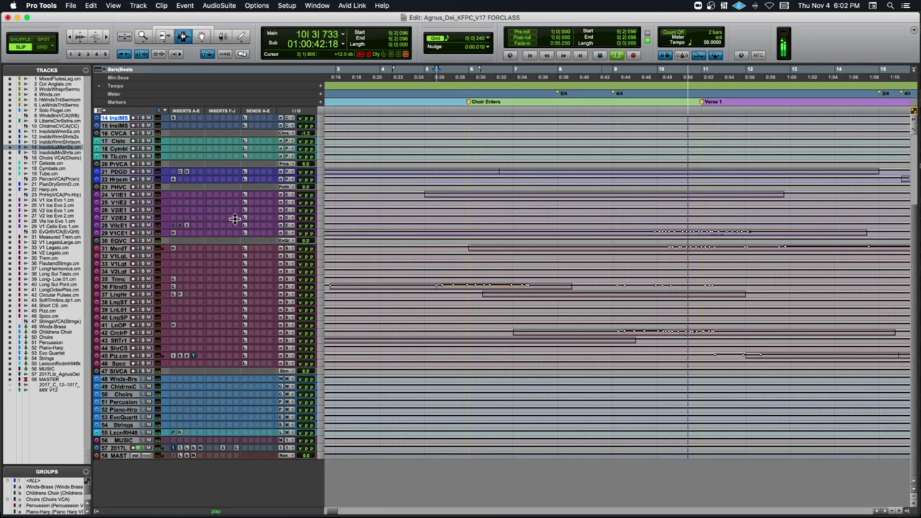
left_click(10, 483)
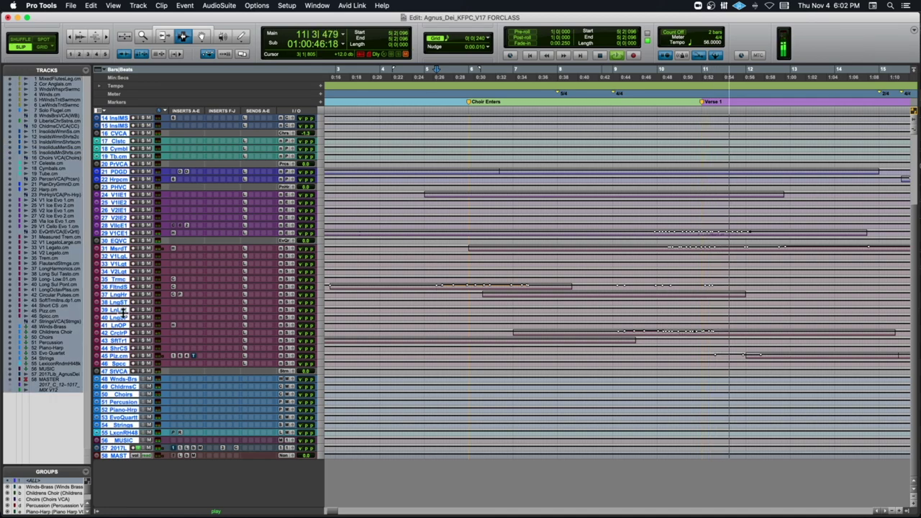
key("ctrl+alt+Up")
key("ctrl+alt+Up")
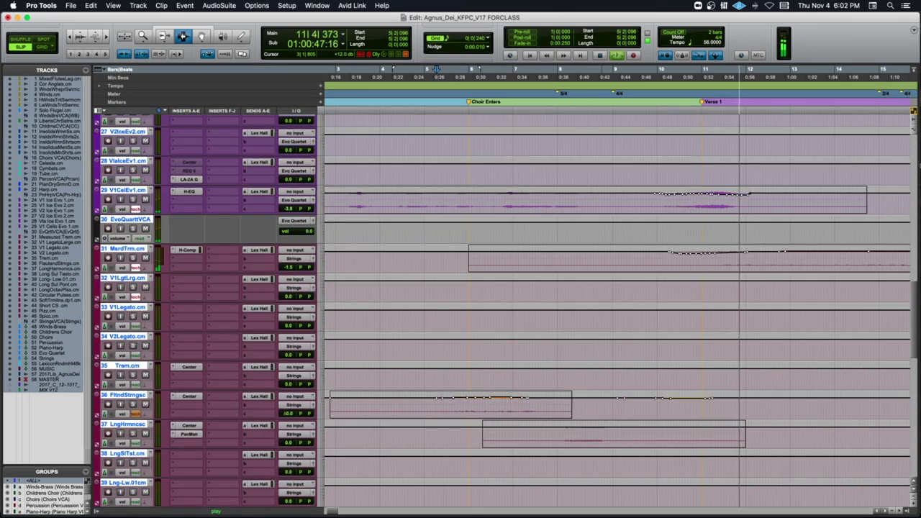
- Switch the audio tracks from volume to waveform view, show the timeline from the opening to Verse 2, and stop playback
left_click(125, 297, "alt")
left_click(135, 290)
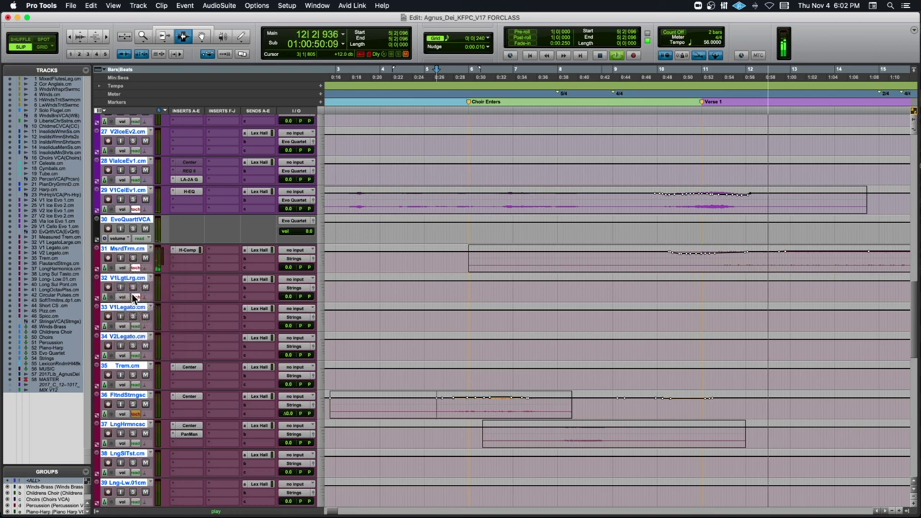
key("r")
key("r")
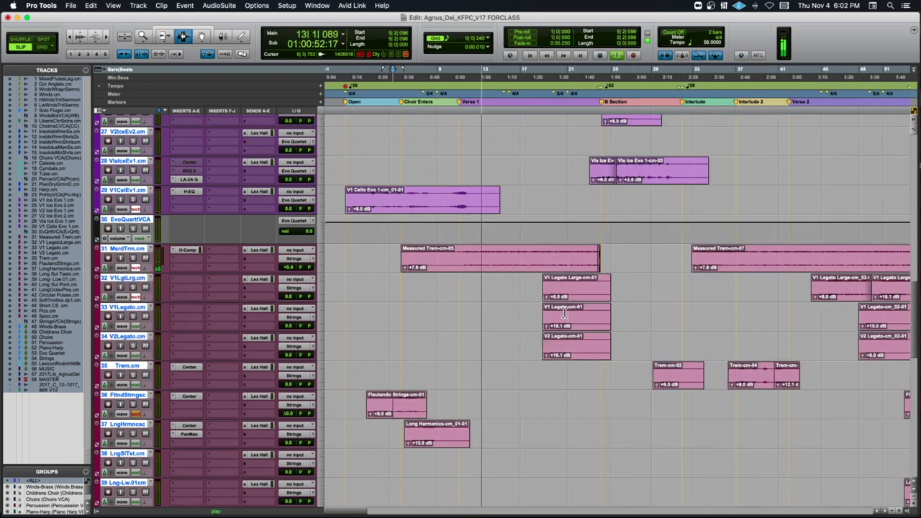
key("space")
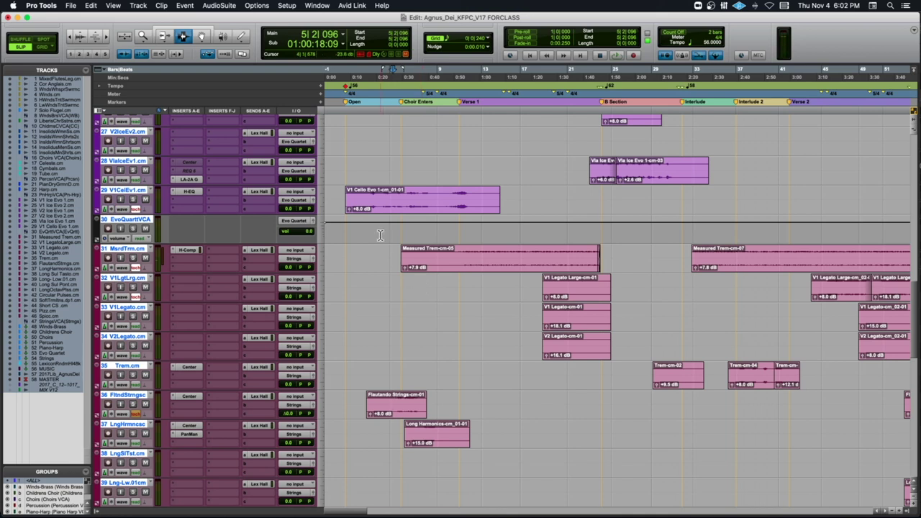
- Select the V1 Cello Evo clip's range and examine the clip gain values on string clips across the song
double_click(366, 204)
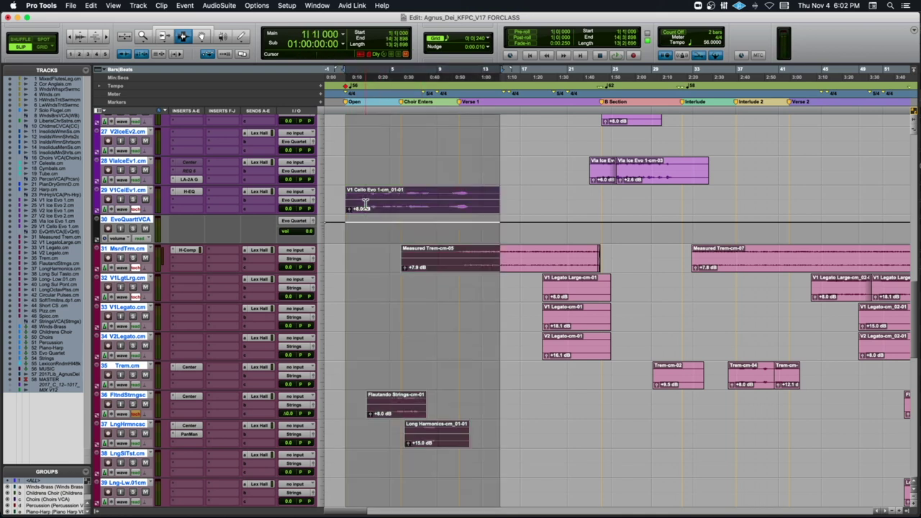
key("t")
key("t")
key("t")
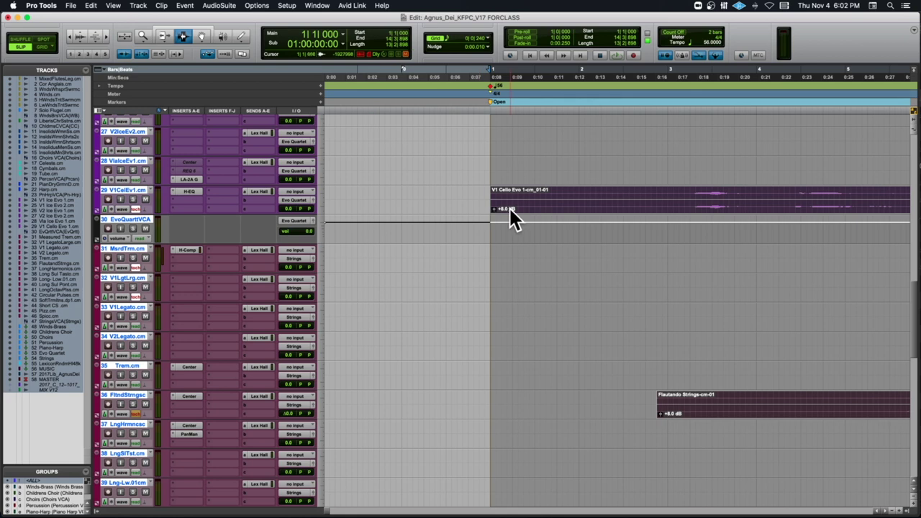
scroll(609, 377, "right", 10)
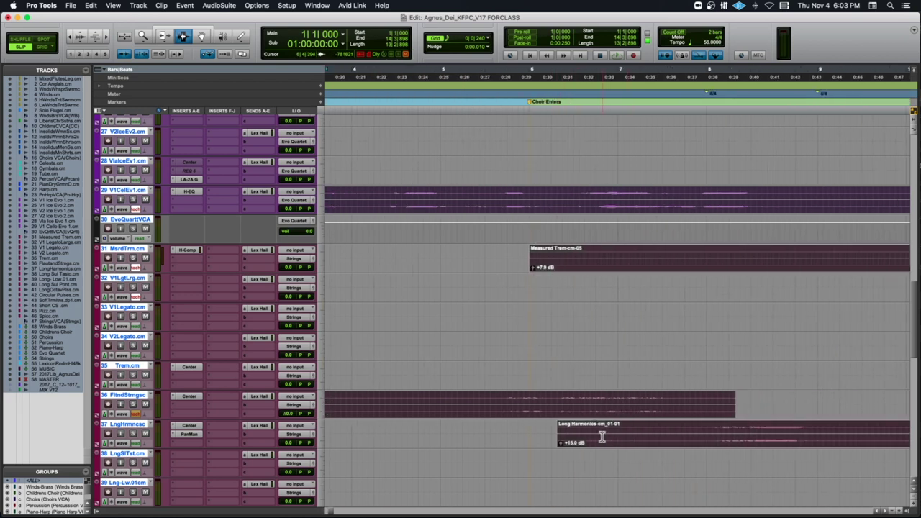
key("r")
key("r")
scroll(582, 436, "right", 5)
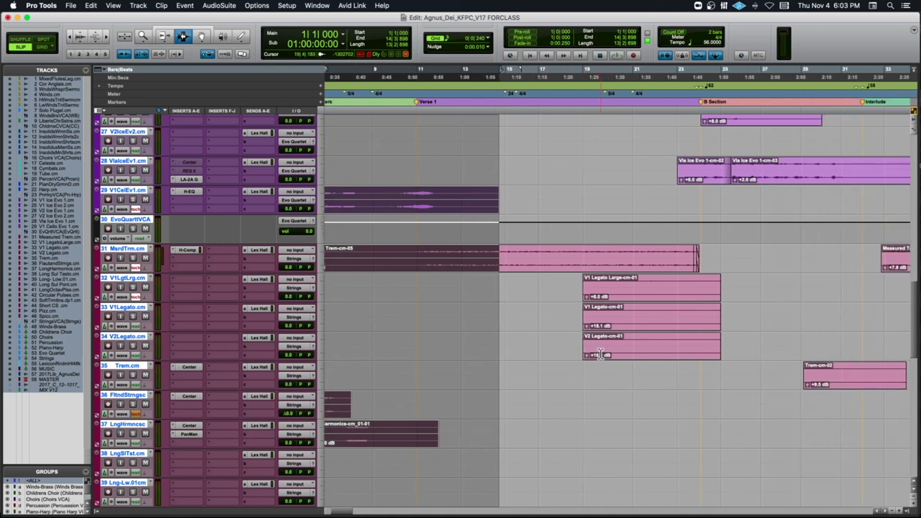
scroll(600, 354, "right", 10)
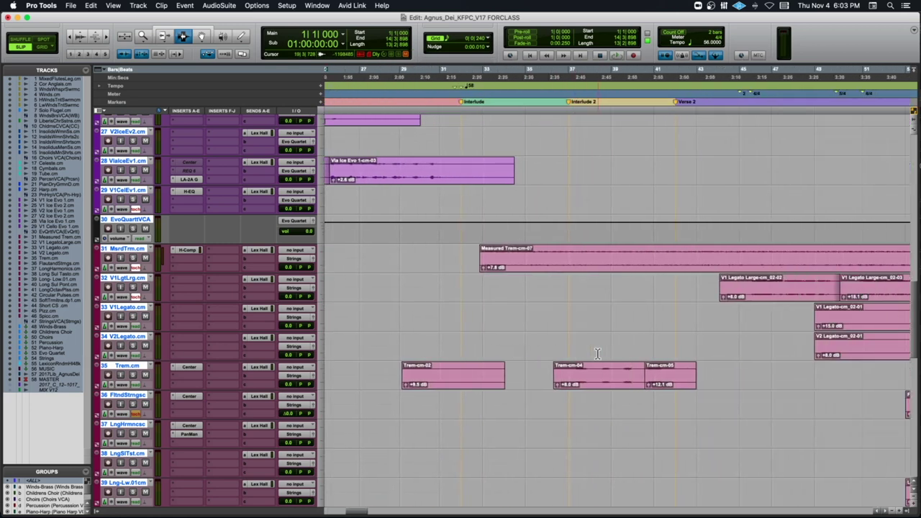
scroll(597, 354, "right", 10)
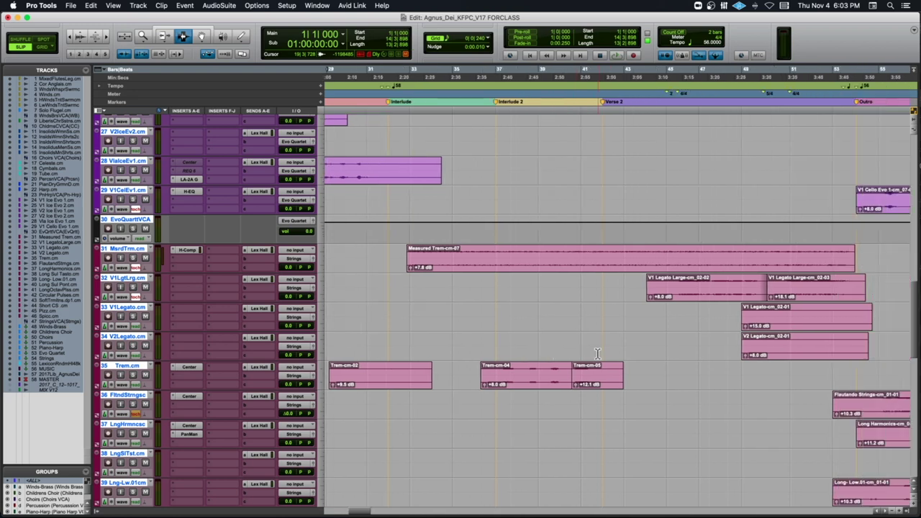
- Play the Outro from 57|4|712 and move the L3-LL Ultra insert up one slot on track 57, 2017Lb_AgnusDei
left_click(583, 371)
key("space")
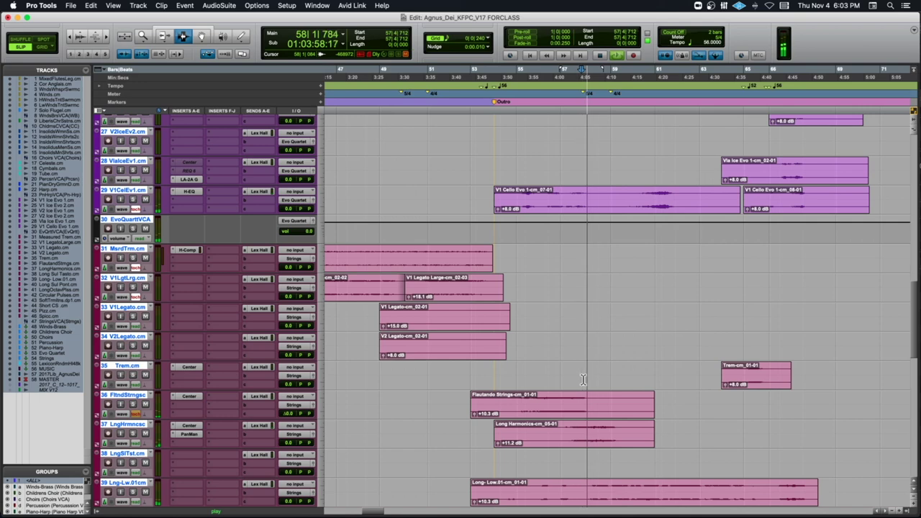
scroll(206, 435, "down", 10)
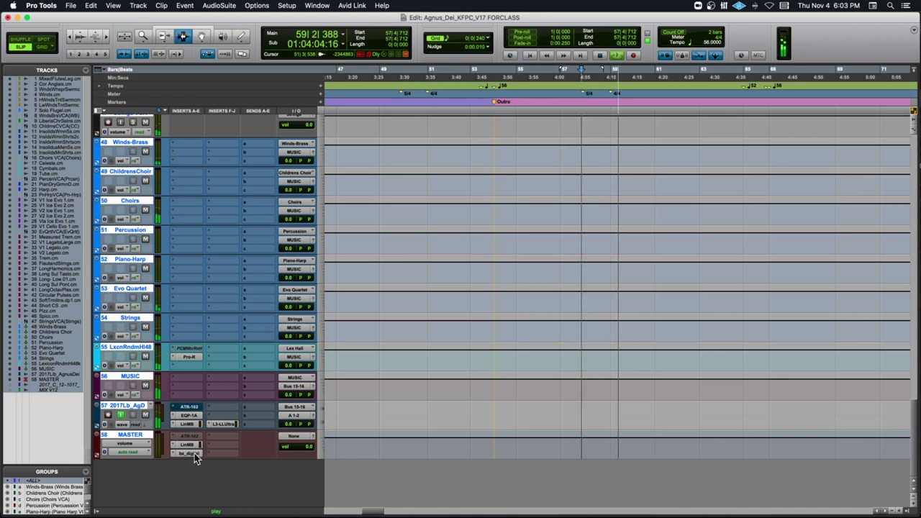
left_click_drag(222, 425, 222, 417)
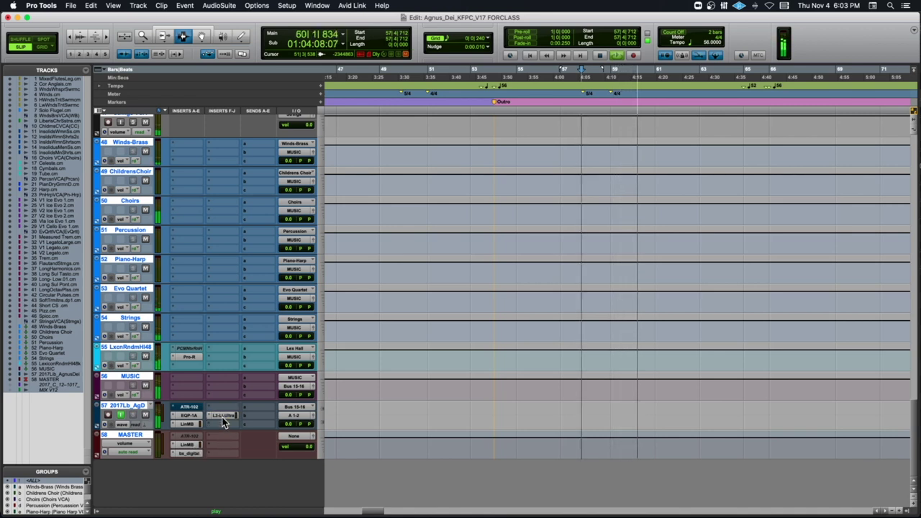
key("space")
- Insert a stereo EQ3 7-Band plug-in directly below the L3-LL Ultra on the 2017Lb_AgnusDei track
left_click(220, 424)
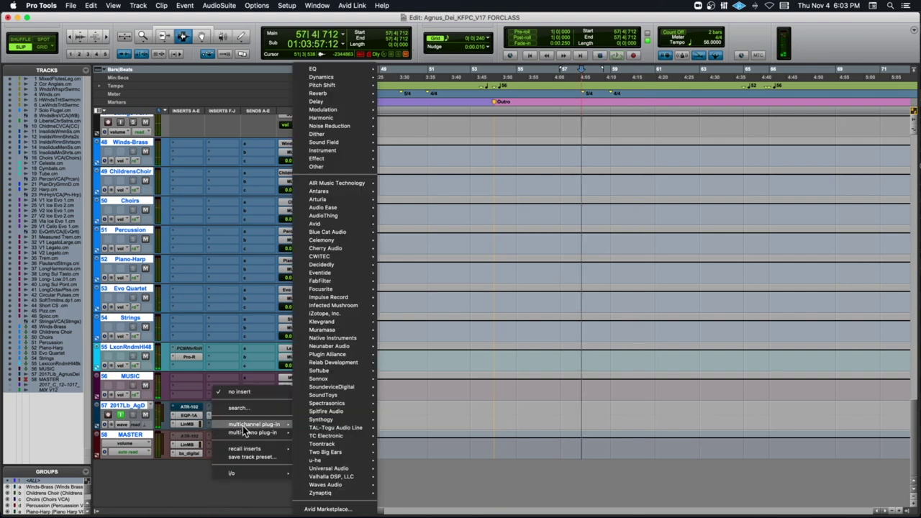
mouse_move(338, 321)
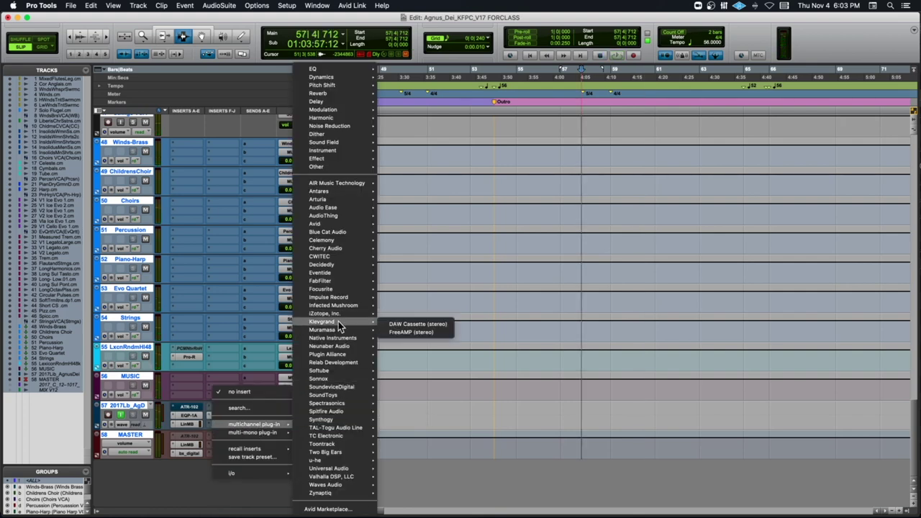
mouse_move(363, 68)
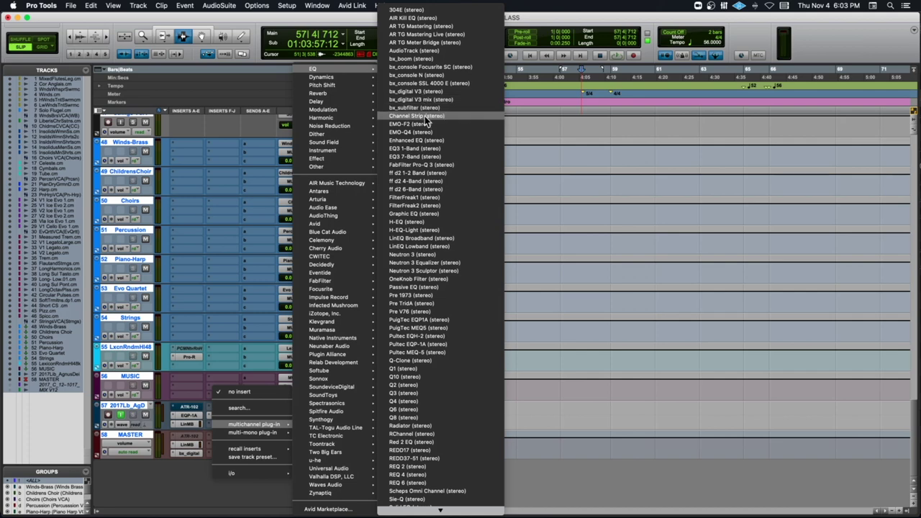
left_click(422, 157)
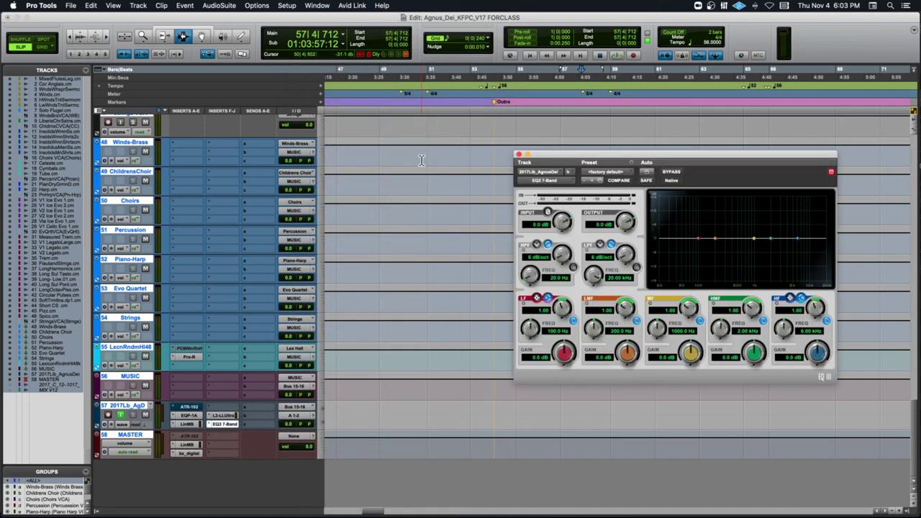
- Play the Outro and the passage from 46|4|128 in Verse 2 to audition the print track's plug-in chain, ending with playback stopped
key("space")
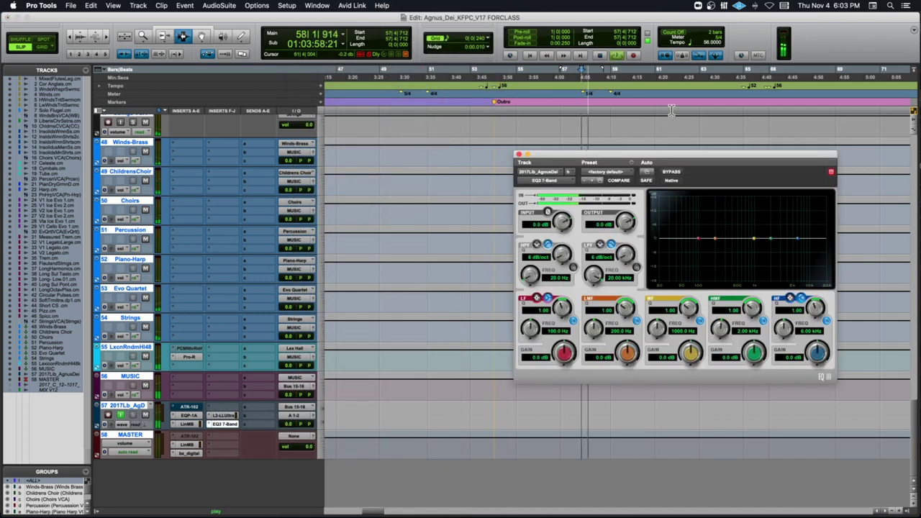
scroll(638, 104, "down", 2)
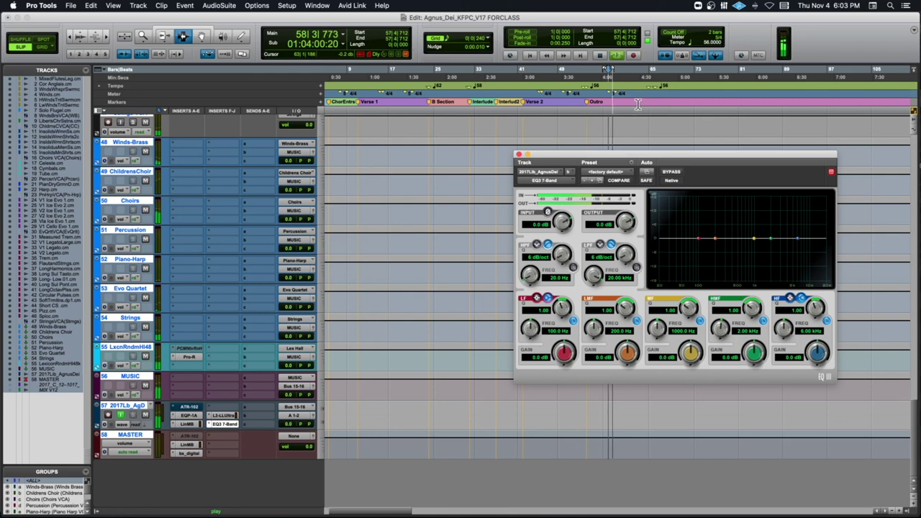
left_click(548, 101)
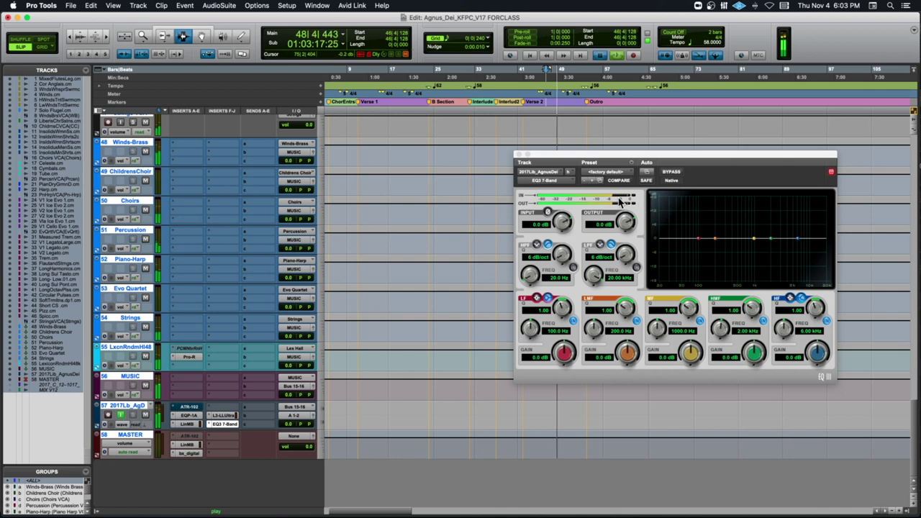
key("space")
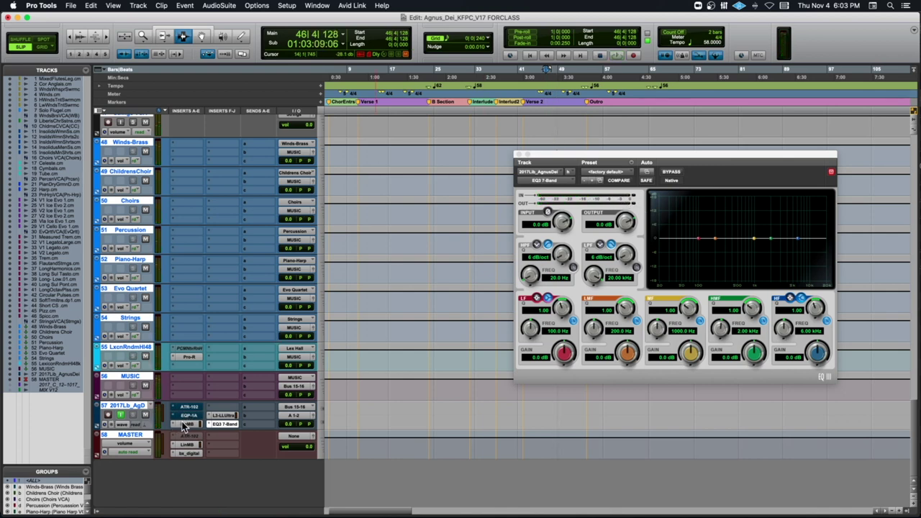
key("space")
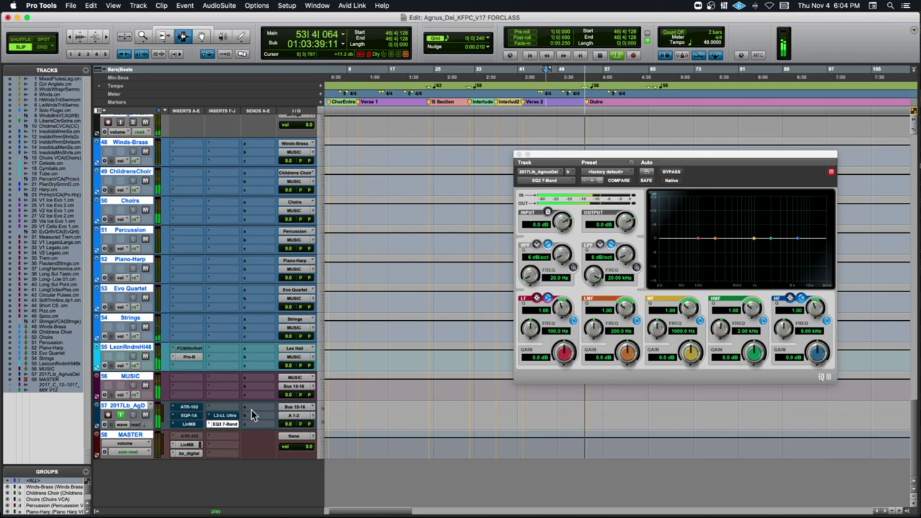
key("space")
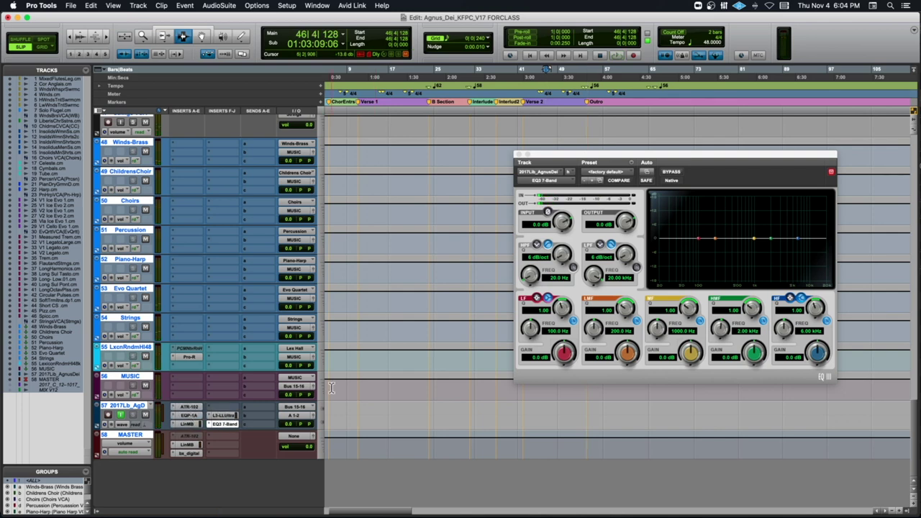
- Close the EQ3 7-Band window, clear the track selection, and return to the Evo Quartet and string tracks
left_click(519, 156)
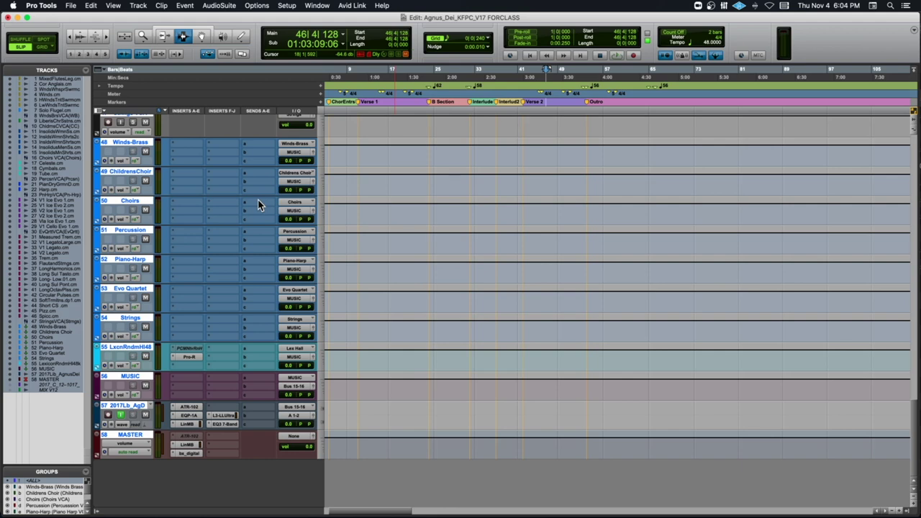
left_click(132, 173, "alt")
scroll(215, 197, "up", 15)
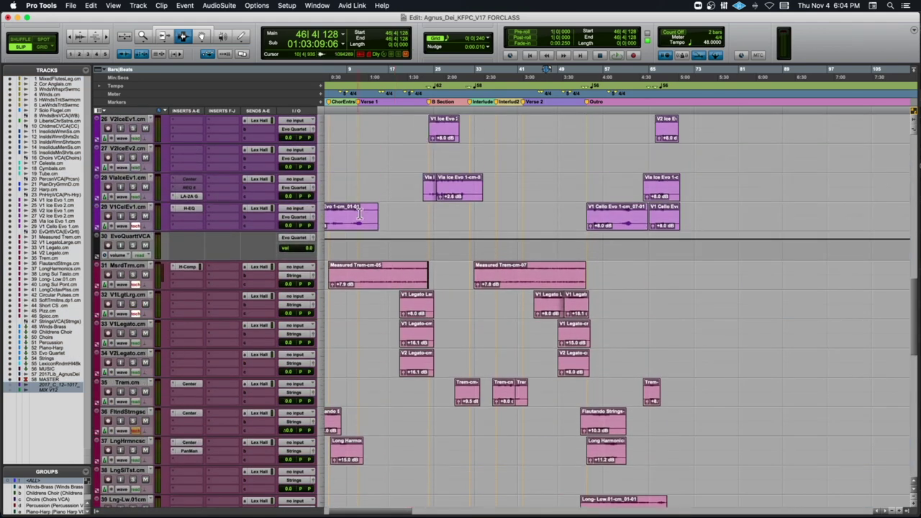
- Examine the wind and choir clips across the song during playback from 7|4|128, and stop playback
scroll(375, 216, "right", 3)
scroll(375, 215, "left", 5)
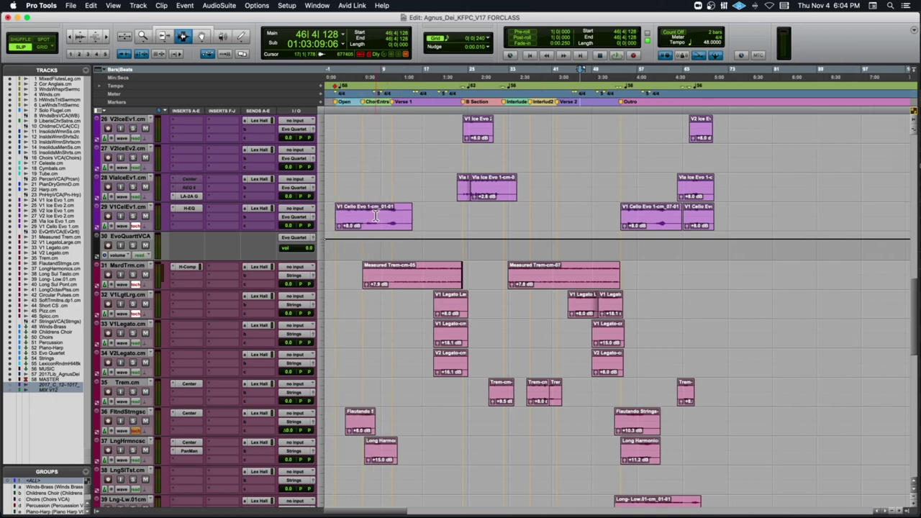
scroll(376, 215, "down", 6)
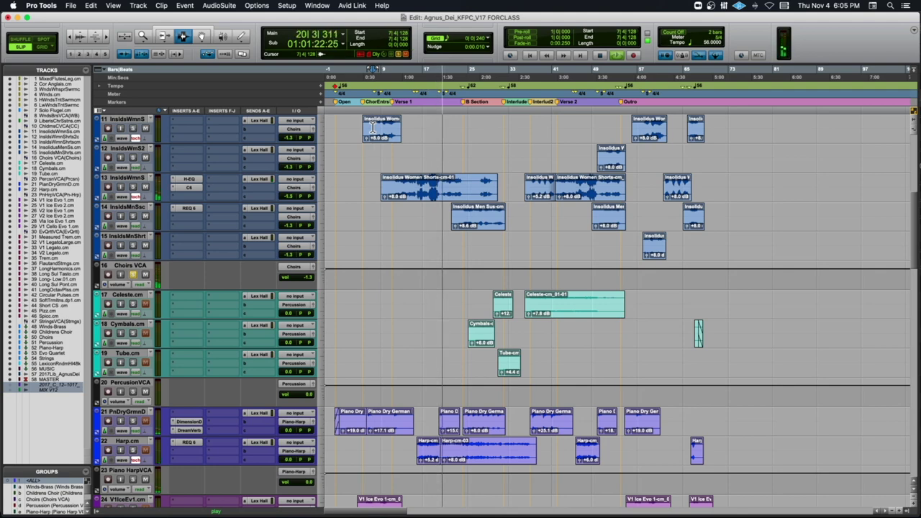
scroll(373, 127, "down", 5)
scroll(373, 127, "up", 12)
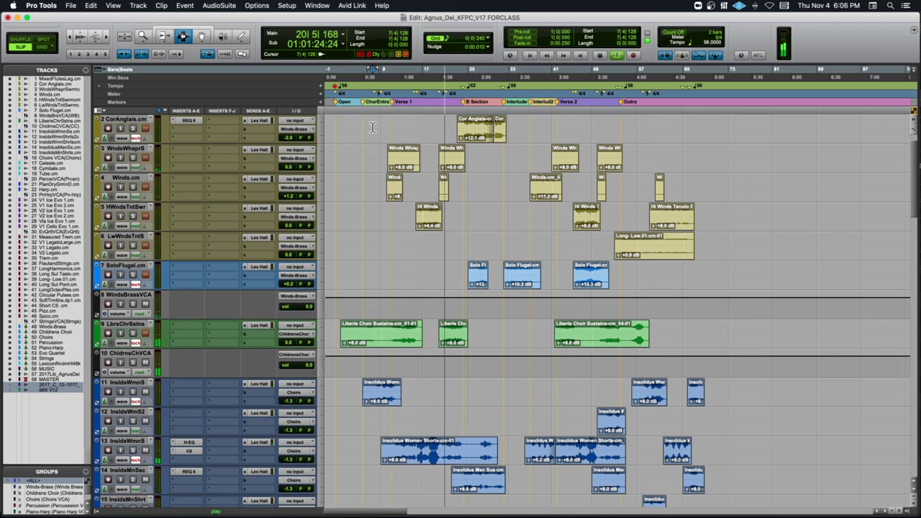
scroll(373, 127, "down", 1)
key("space")
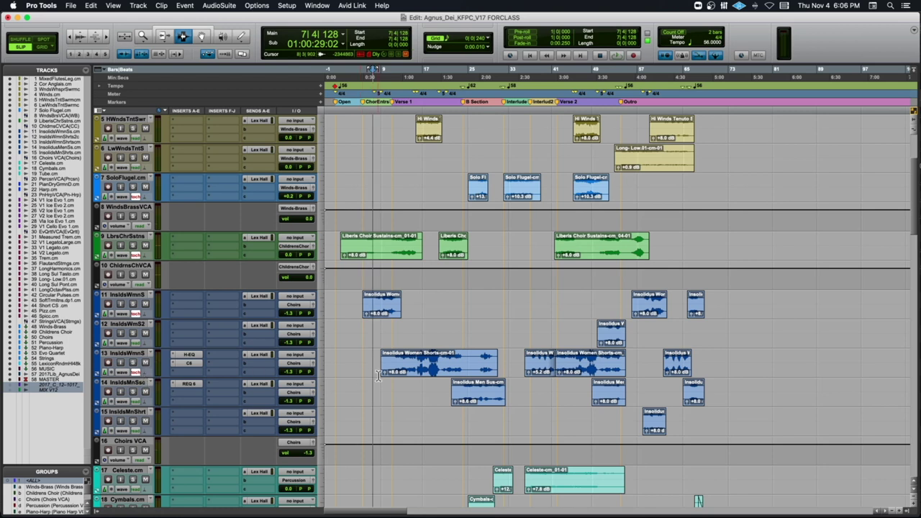
- Enlarge the choir clips around Verse 1 and place the edit cursor at 11|2|593 on the Insolidus Women Shorts clip
scroll(383, 377, "down", 2)
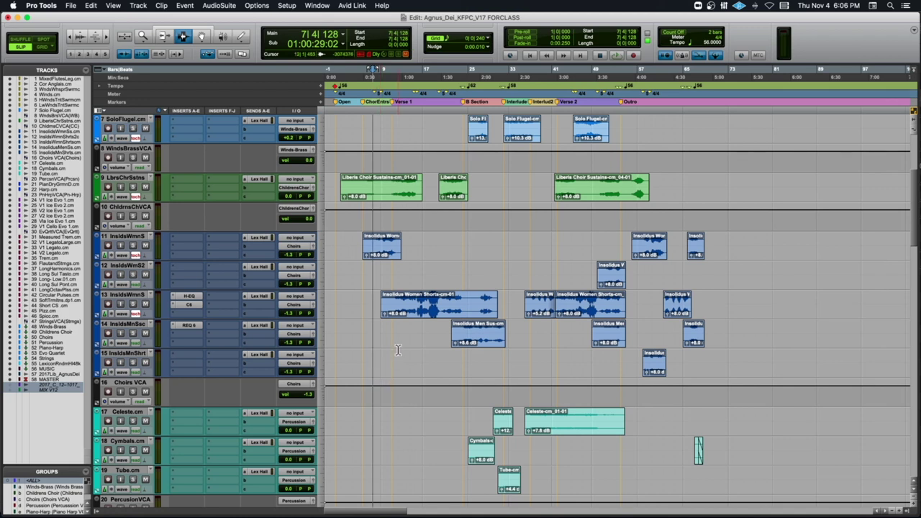
scroll(398, 350, "down", 1)
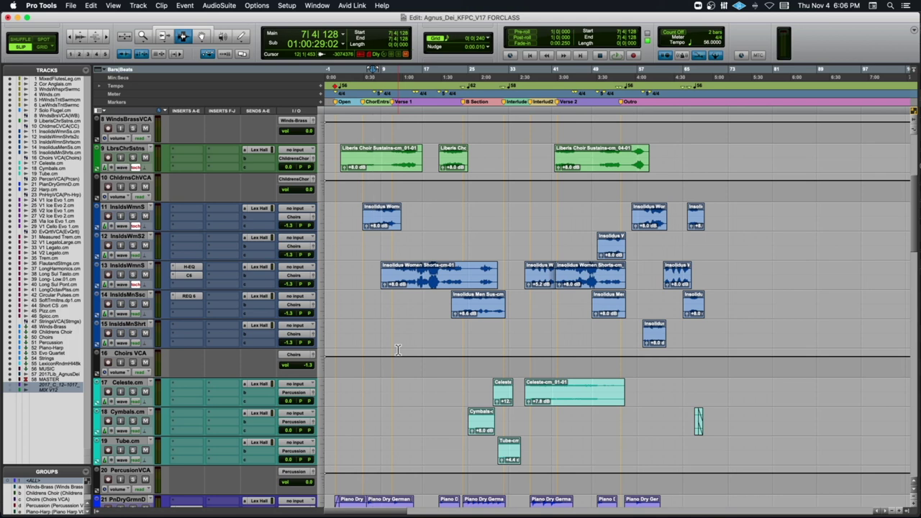
key("super+bracketright")
key("super+bracketright")
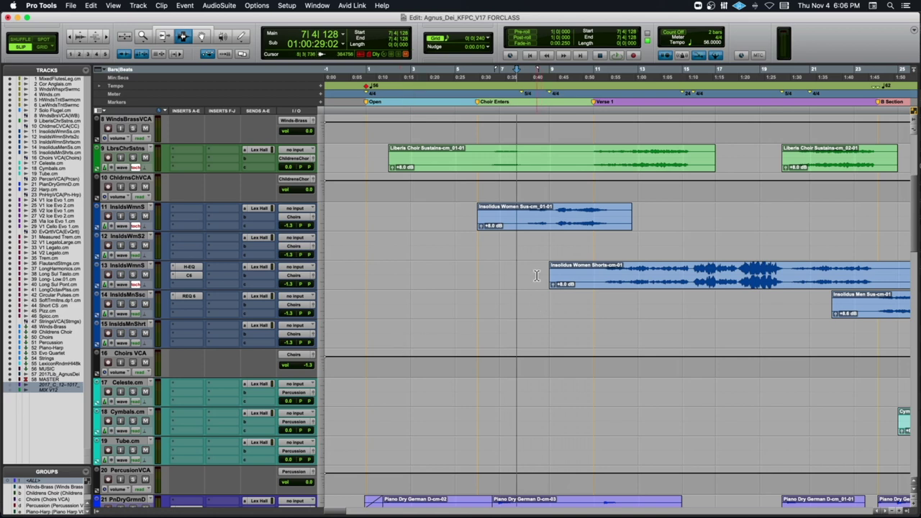
scroll(536, 279, "right", 6)
left_click(372, 281)
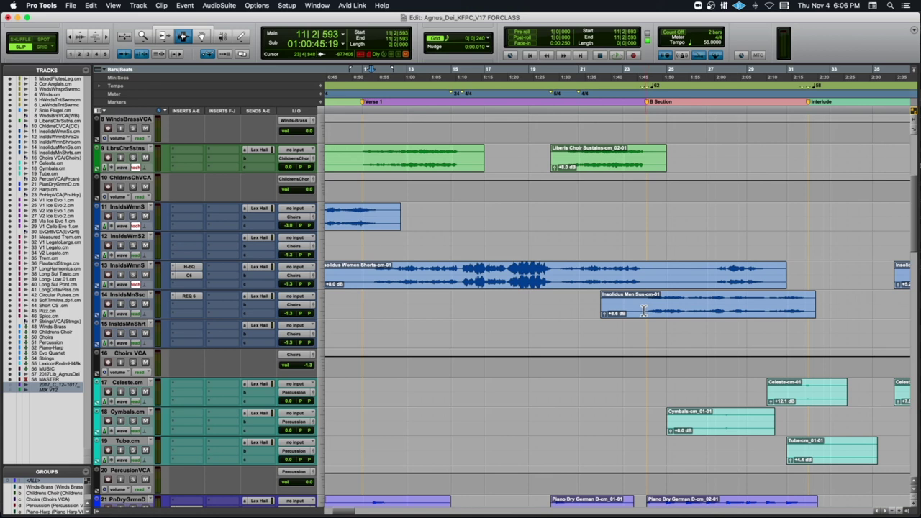
- Place the edit cursor at 24|1|037 in the Insolidus Men Sus clip, at the start of the B Section
scroll(645, 311, "down", 2)
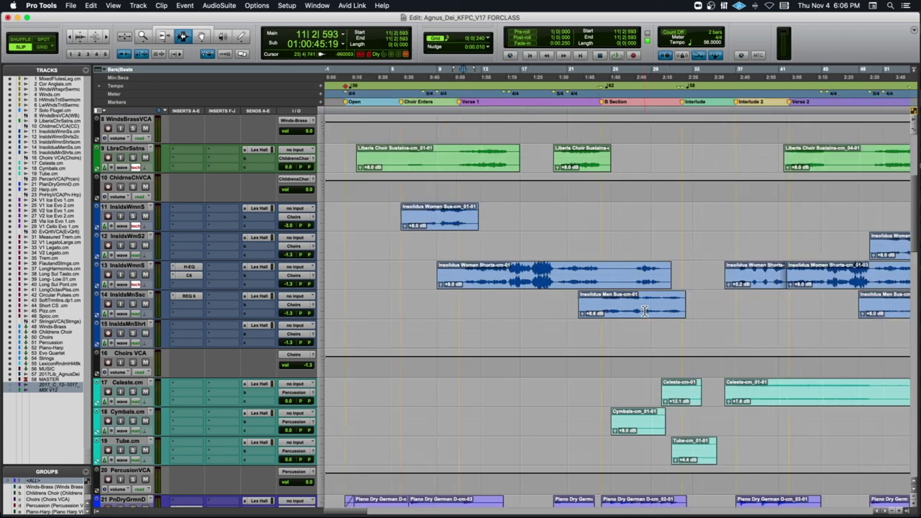
left_click(599, 306)
left_click(603, 305)
left_click(601, 305)
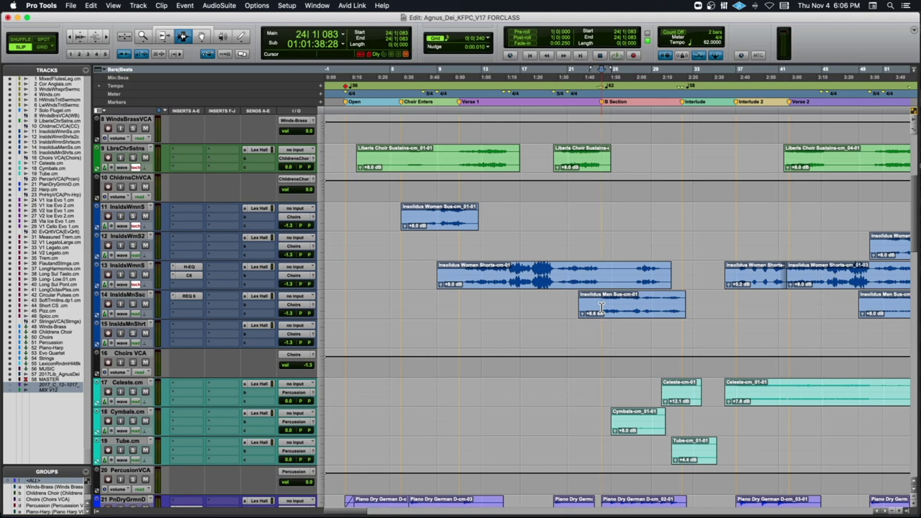
key("t")
key("t")
left_click(617, 308)
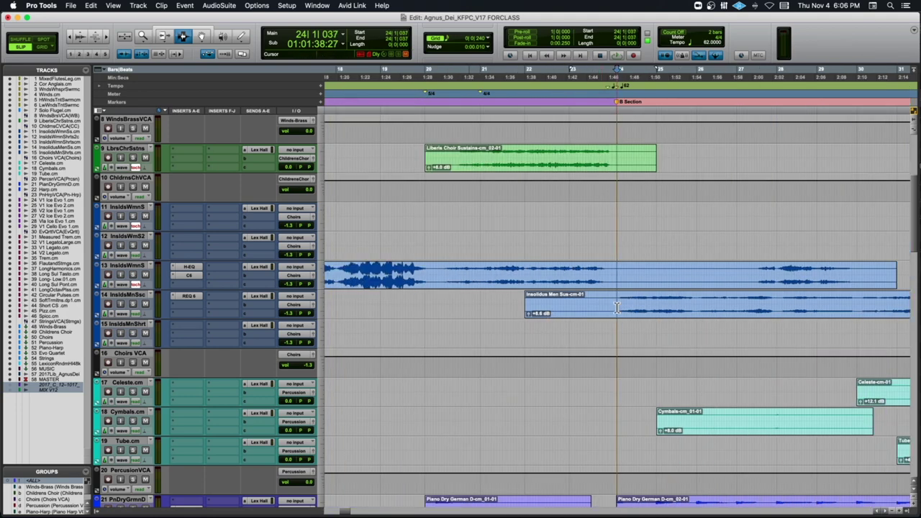
key("r")
key("r")
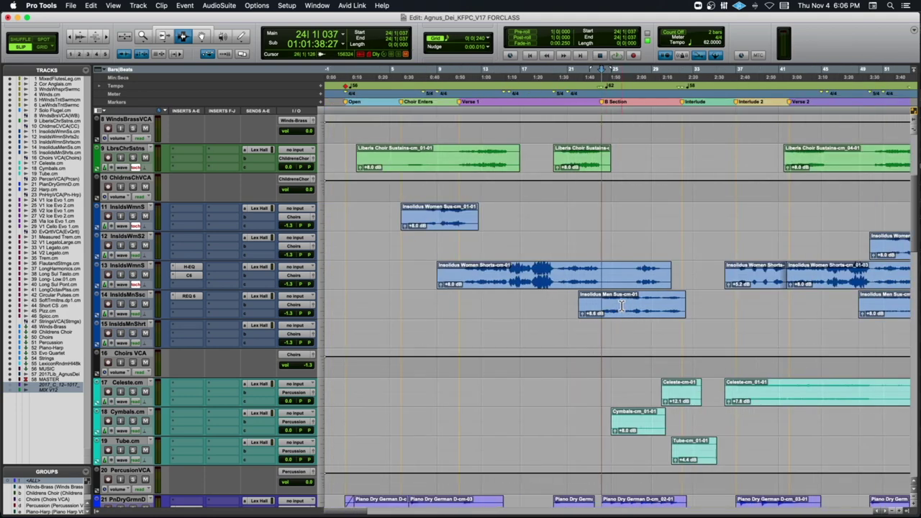
- Play the B Section twice from 24|1|037 while checking the meters on the submaster, reverb, MUSIC and print tracks
scroll(635, 307, "right", 3)
scroll(635, 307, "right", 3)
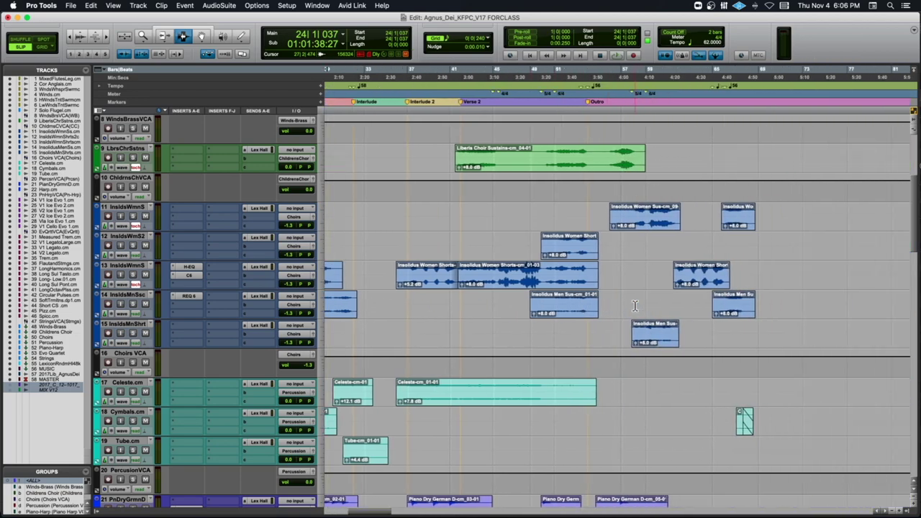
scroll(634, 307, "down", 15)
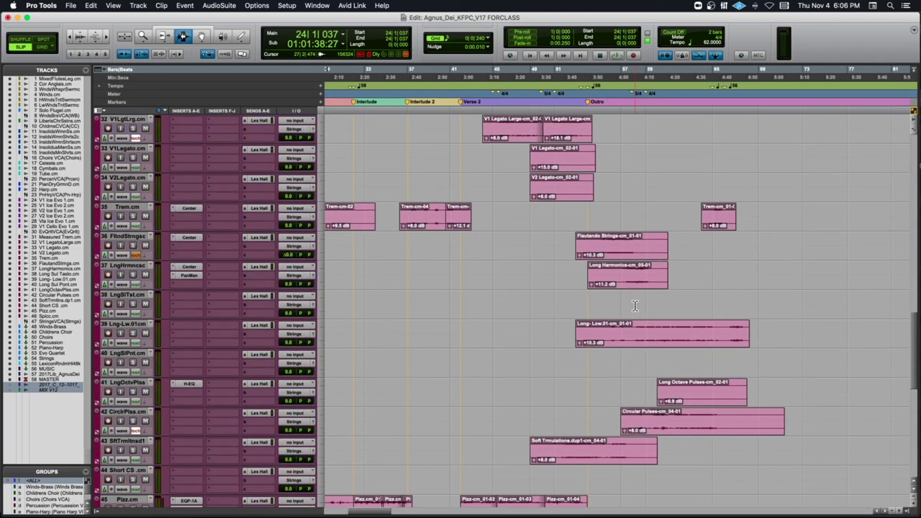
scroll(634, 306, "down", 4)
scroll(634, 306, "right", 3)
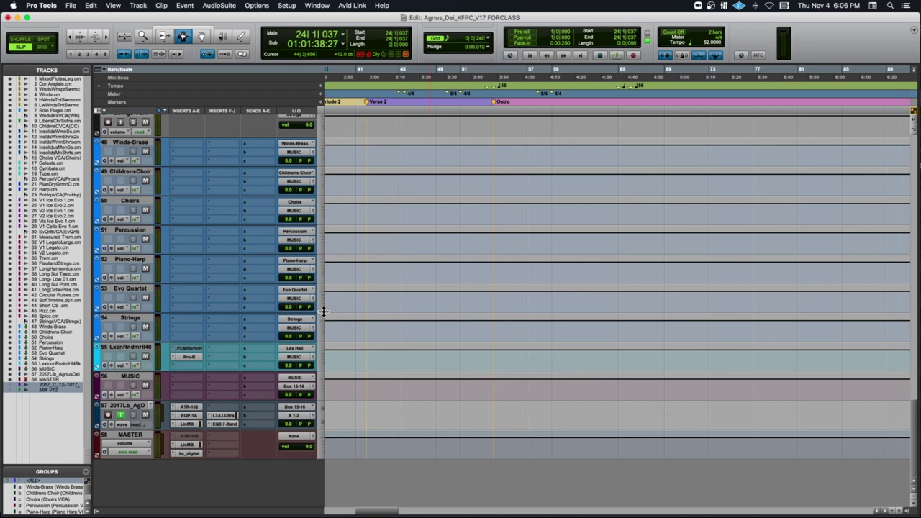
key("space")
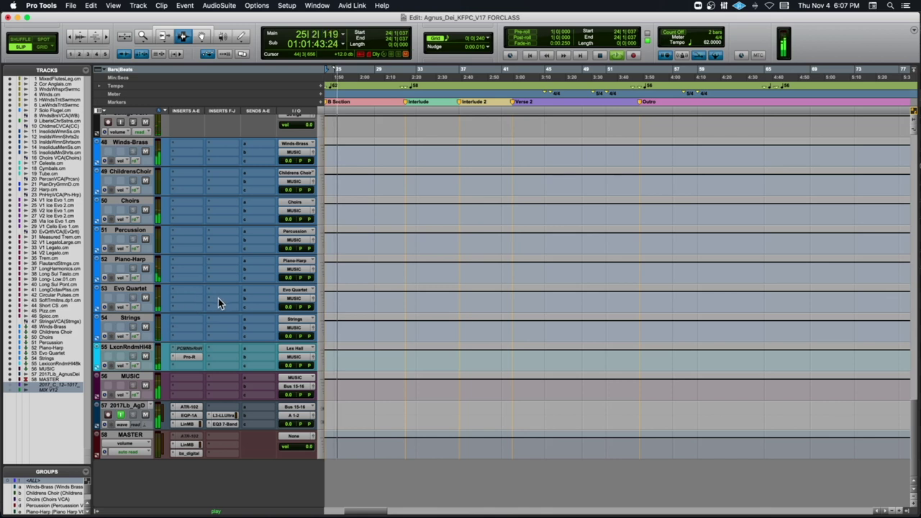
key("space")
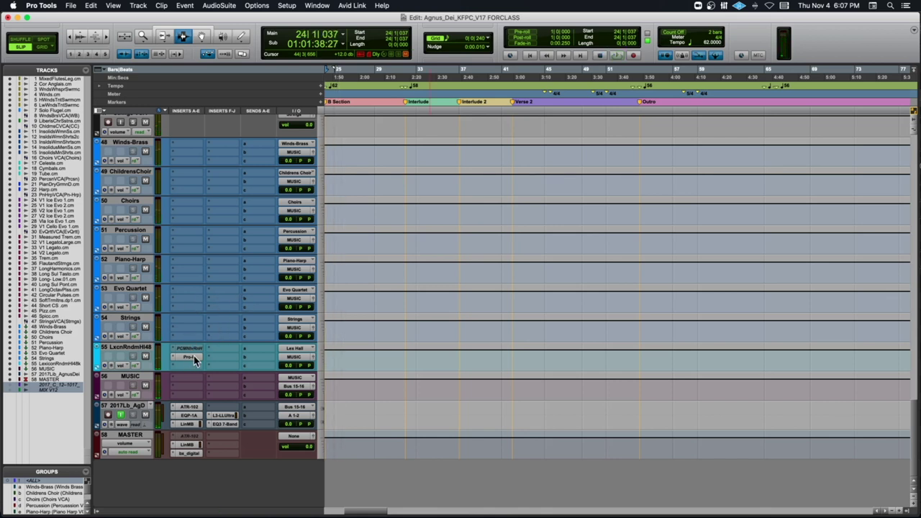
key("space")
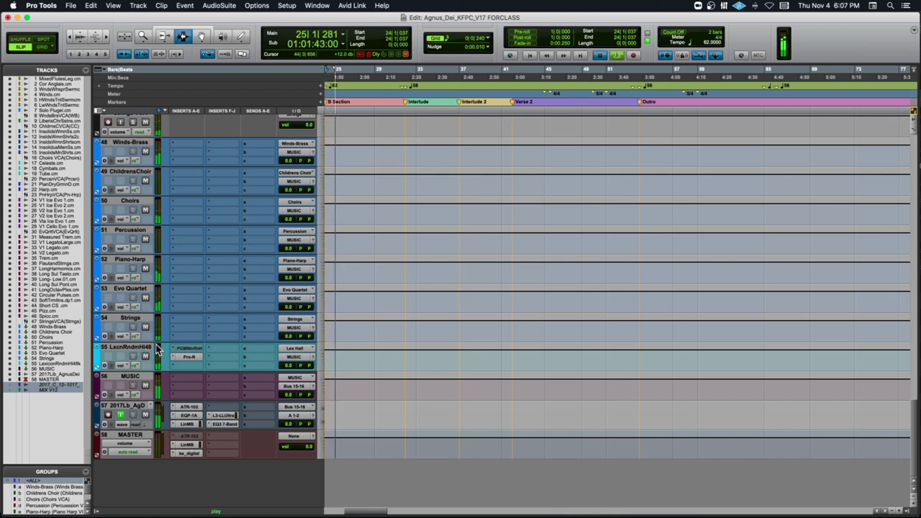
key("space")
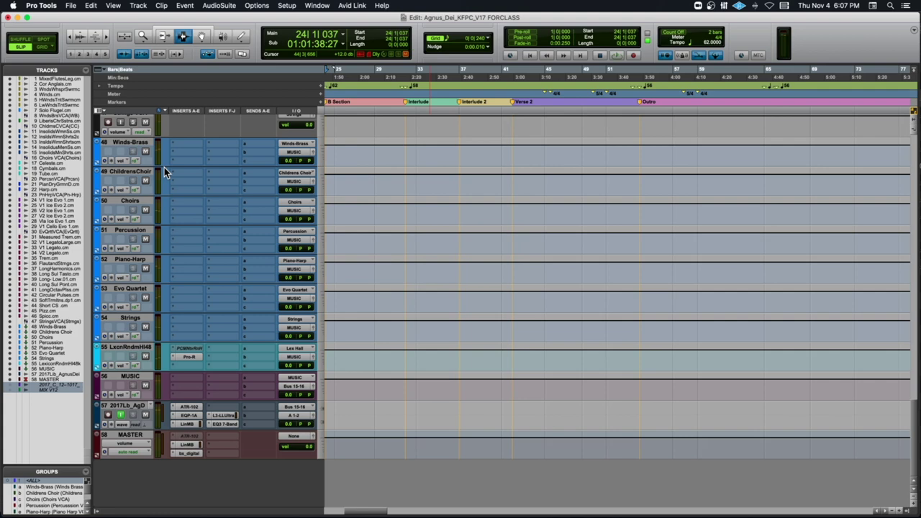
- Solo track 21, PnDryGrmnD, play its opening clip from 2|4|395, stop, and place the cursor at 1|1|638
scroll(261, 246, "up", 15)
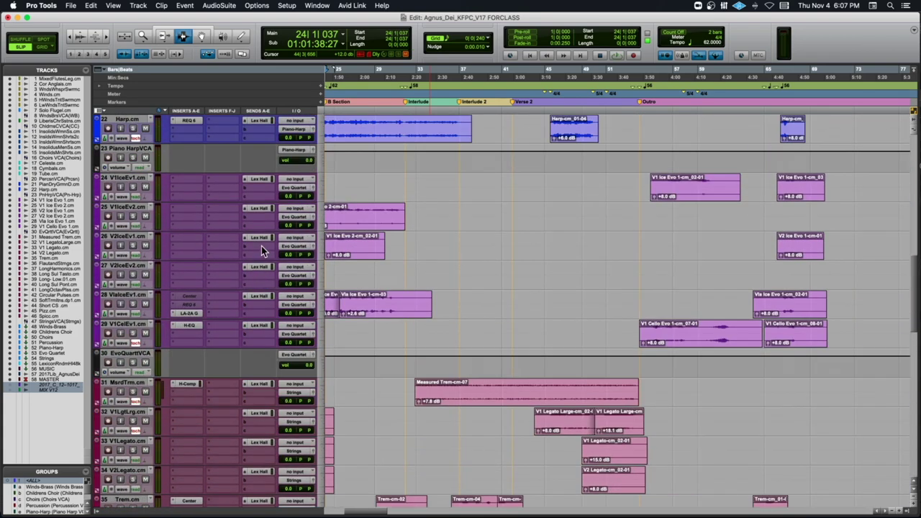
scroll(259, 246, "left", 10)
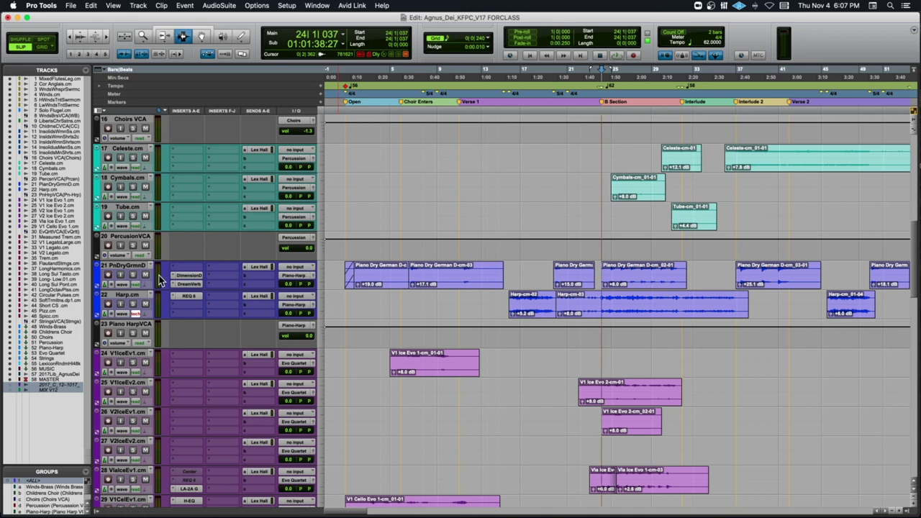
left_click(134, 276)
left_click(367, 281)
key("space")
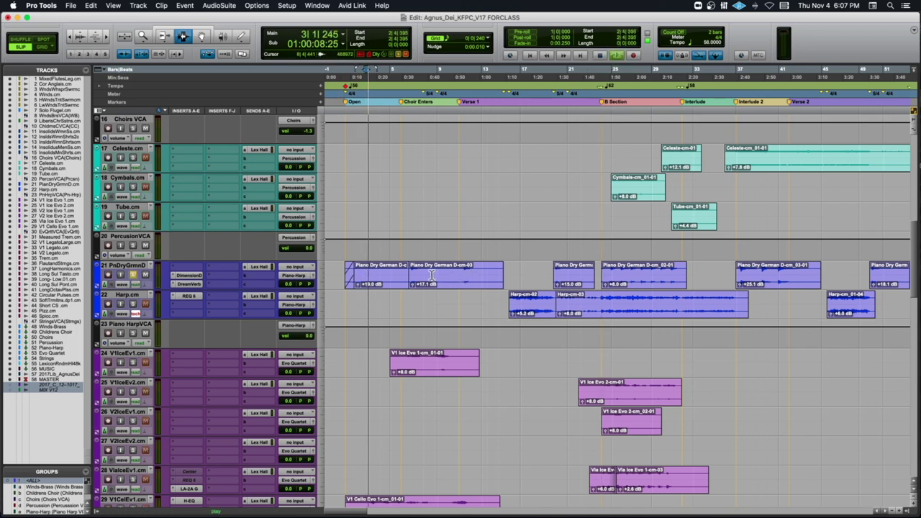
key("space")
left_click(347, 276)
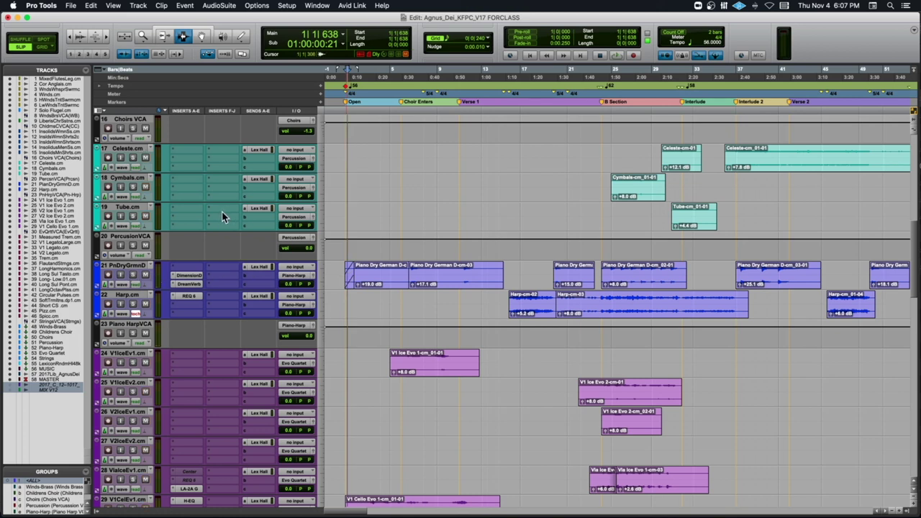
- Close the Agnus_Dei_KFPC_V17 FORCLASS session without saving and open the 02)_2017_Mix_2-8-17_KFV11 session
key("super+shift+w")
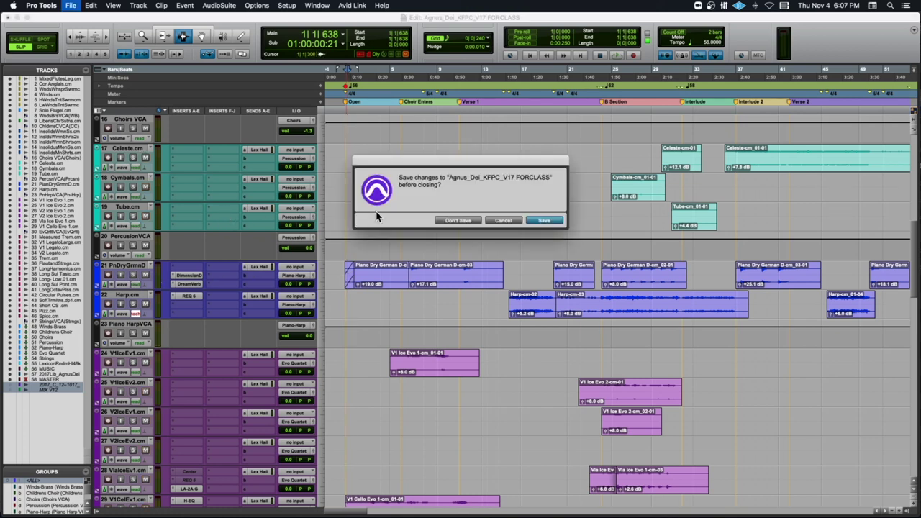
left_click(448, 221)
left_click(15, 30)
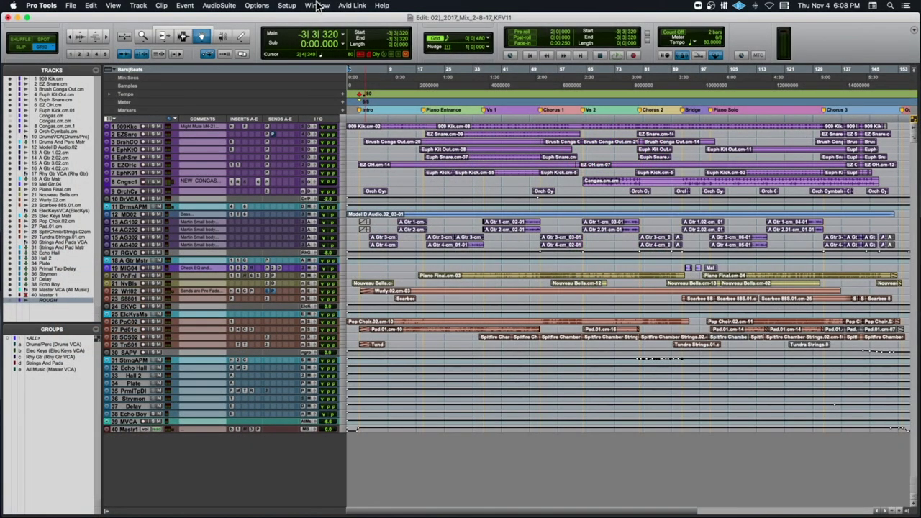
- Show the Memory Locations window and enlarge it to list every location from Intro to BOUNCE SELECTION
left_click(319, 6)
left_click(322, 200)
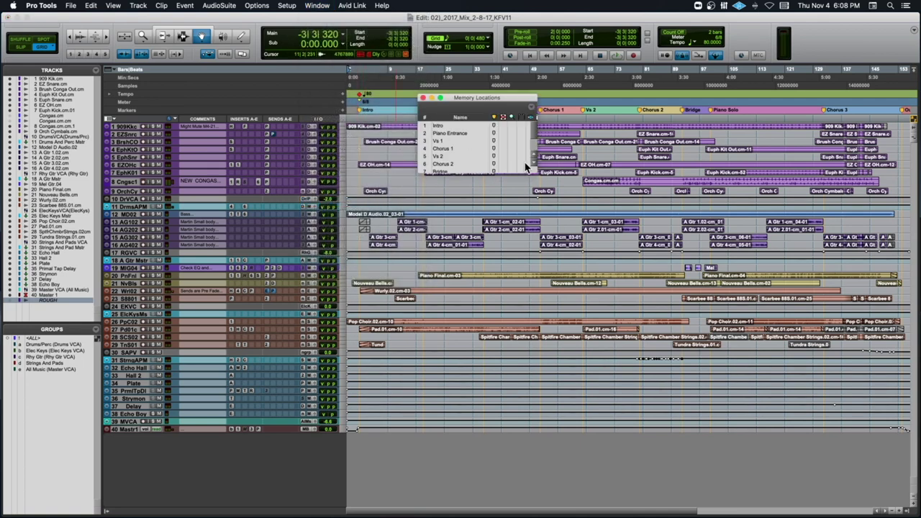
left_click_drag(533, 171, 625, 299)
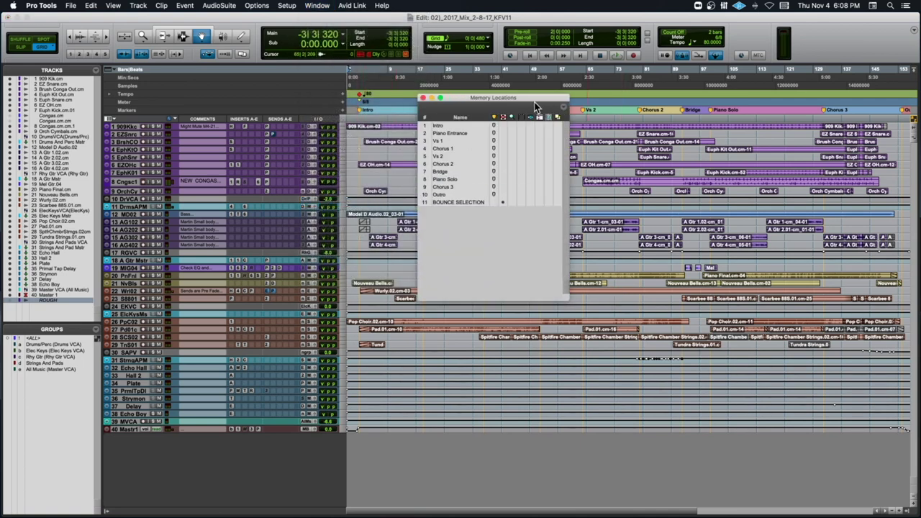
- Move the Memory Locations window aside, hide and show it, activate the Selector tool, and close the window
left_click_drag(536, 103, 816, 87)
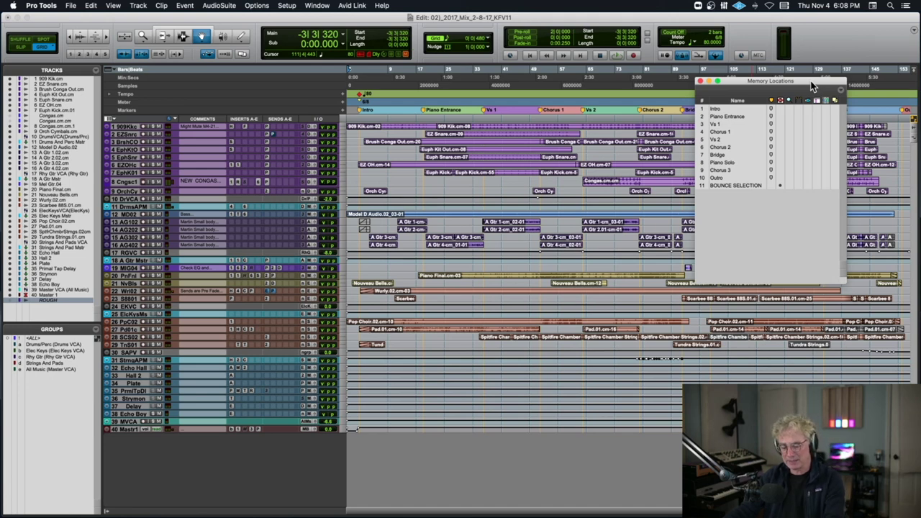
key("super+5")
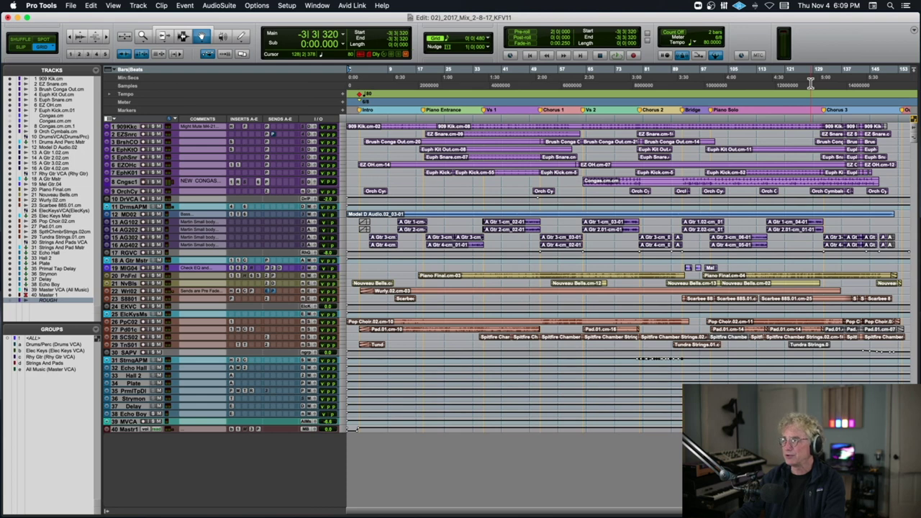
key("F9")
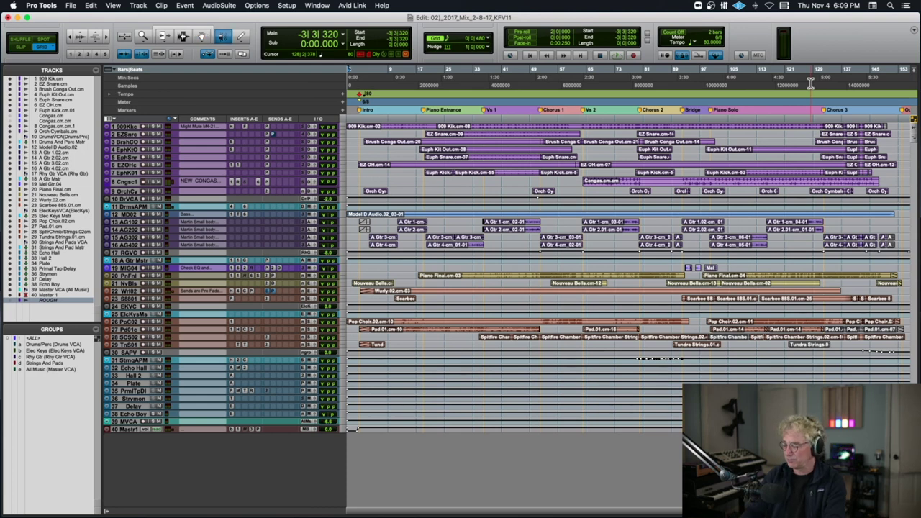
key("super+5")
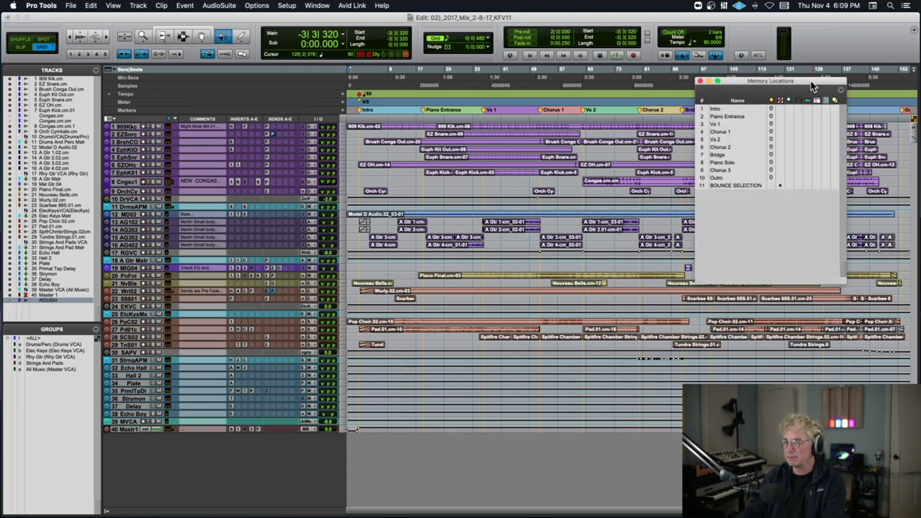
left_click(182, 36)
left_click(701, 82)
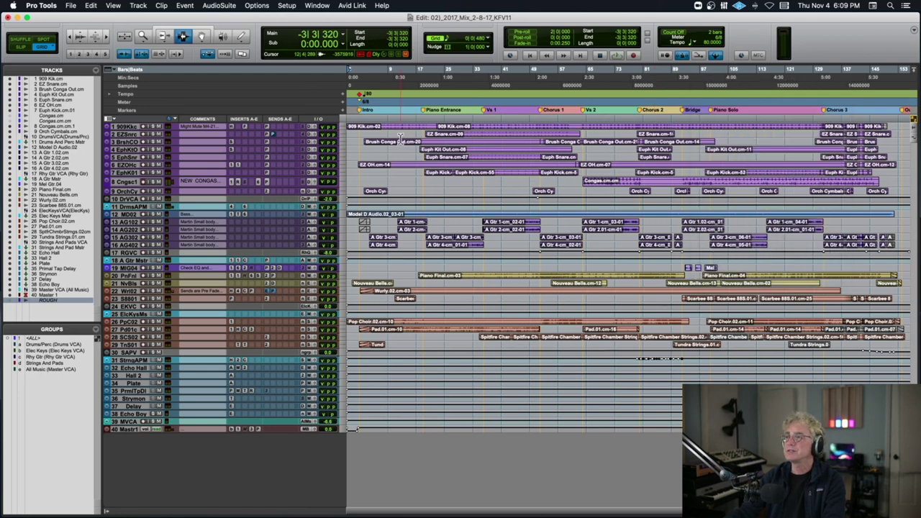
- Play the session from 0|3|000 and hide the Samples ruler during playback
key("space")
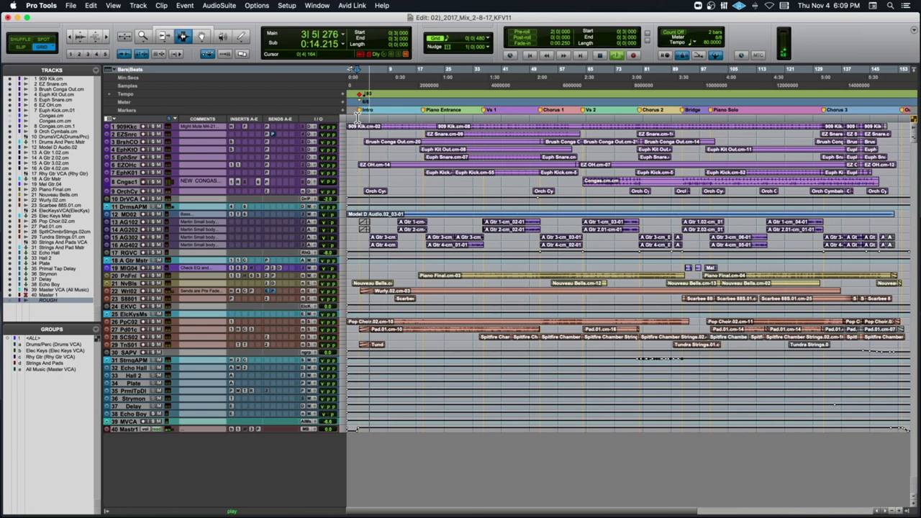
key("t")
key("t")
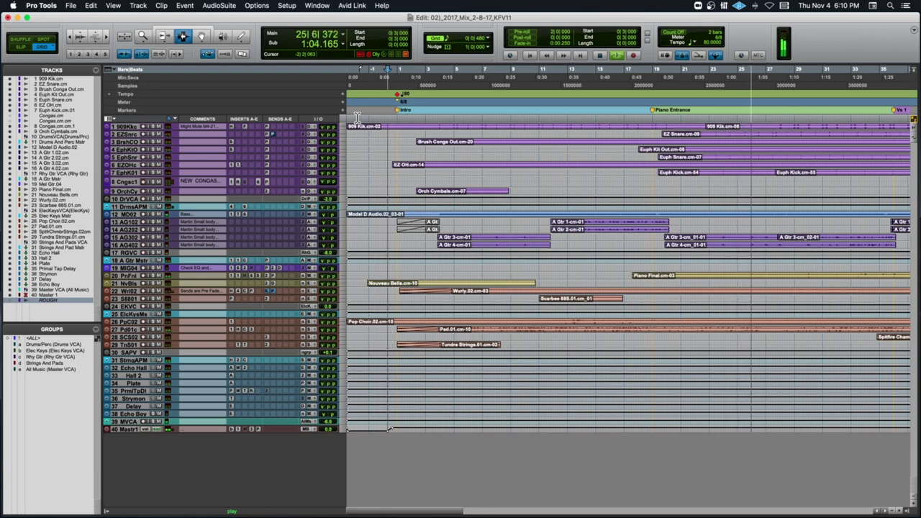
left_click(113, 68)
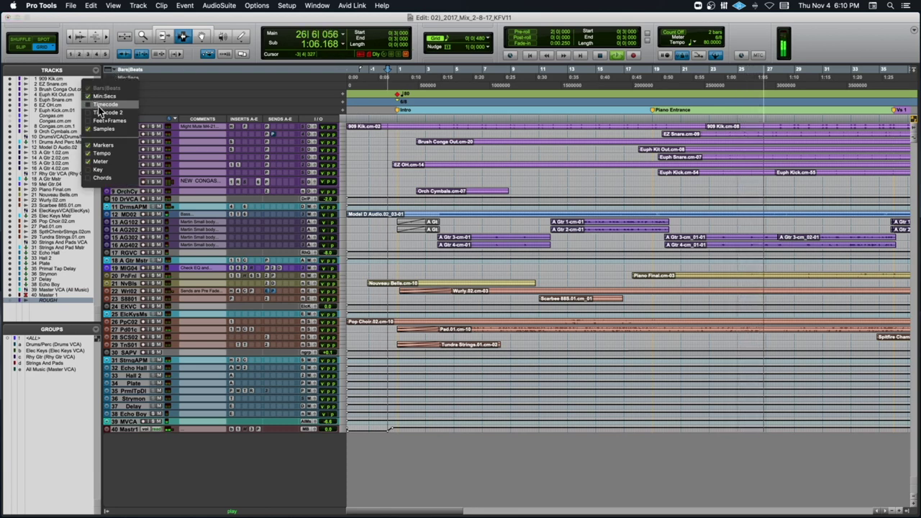
left_click(104, 129)
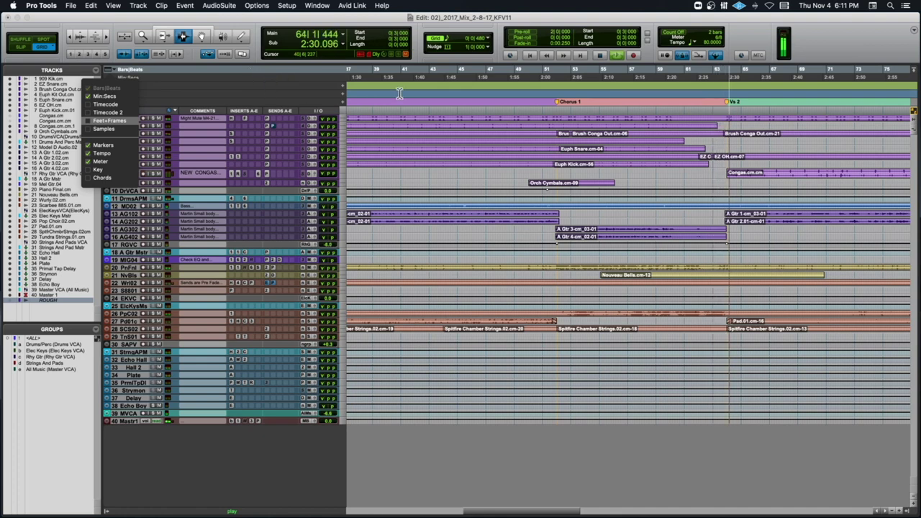
left_click(277, 106)
- Stop playback with the whole arrangement in view and enlarge the height of all tracks by two levels
key("r")
key("r")
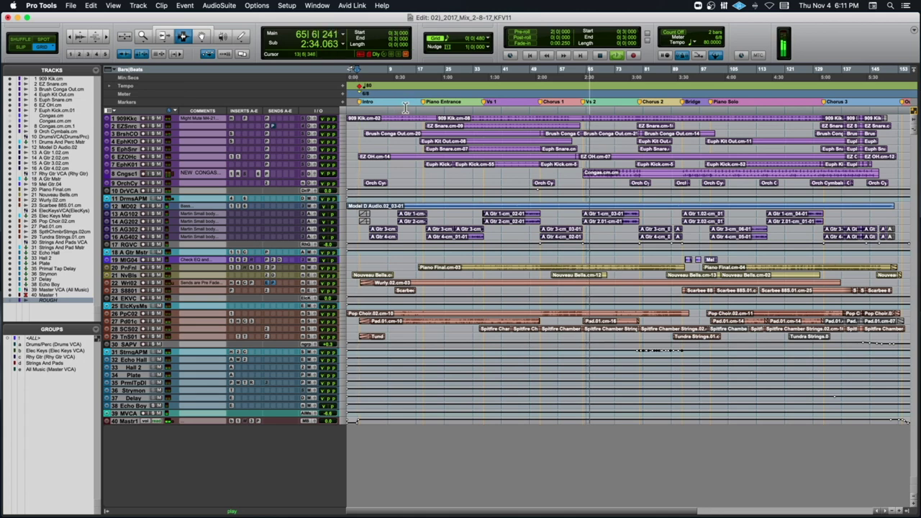
key("space")
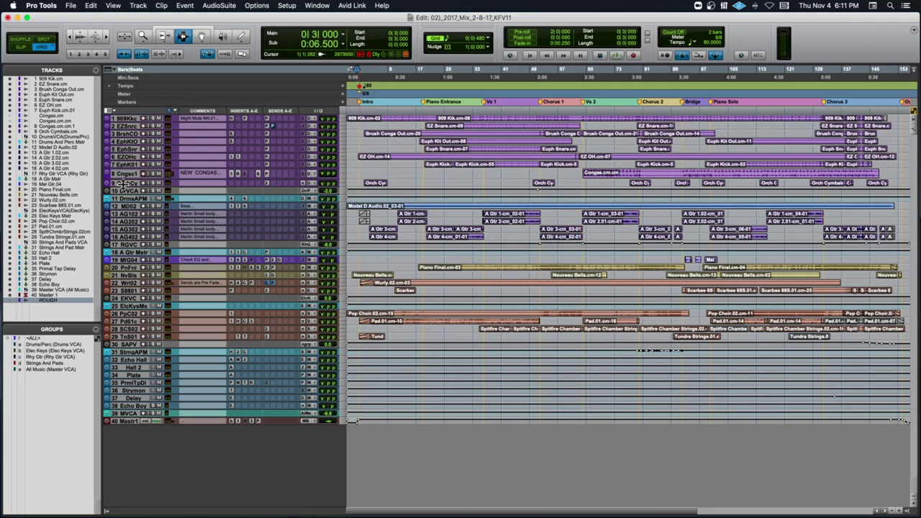
key("ctrl+alt+Up")
key("ctrl+alt+Up")
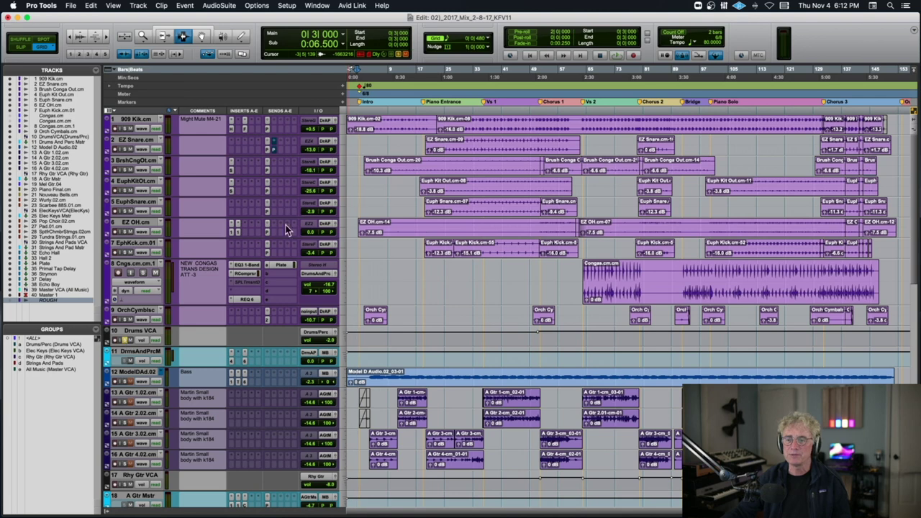
- Play the intro from 3|2|000 with 909 Kik soloed, checking its clip at several zoom levels, and stop
left_click(357, 115)
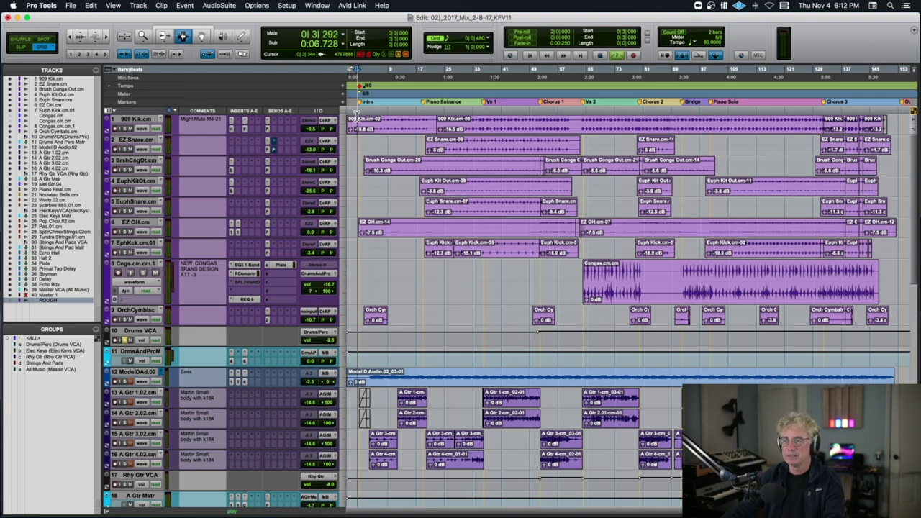
key("super+bracketright")
key("super+bracketright")
left_click(428, 123)
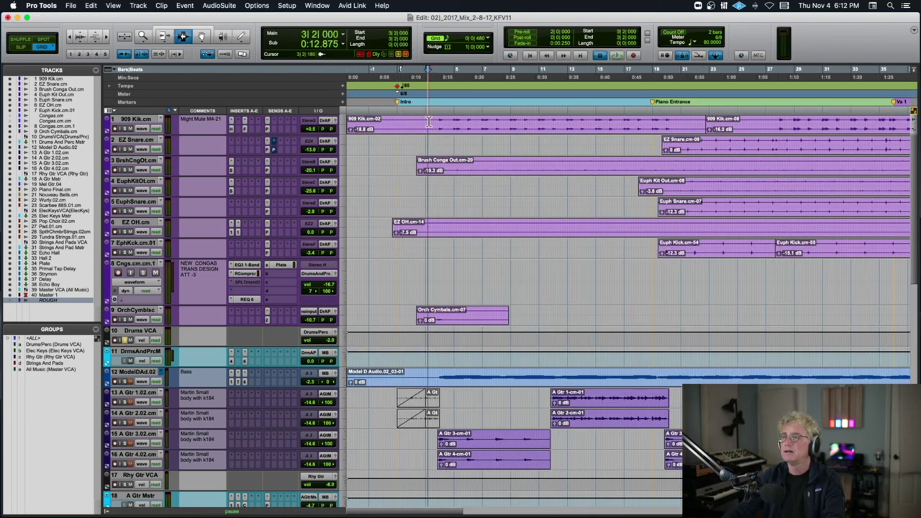
key("space")
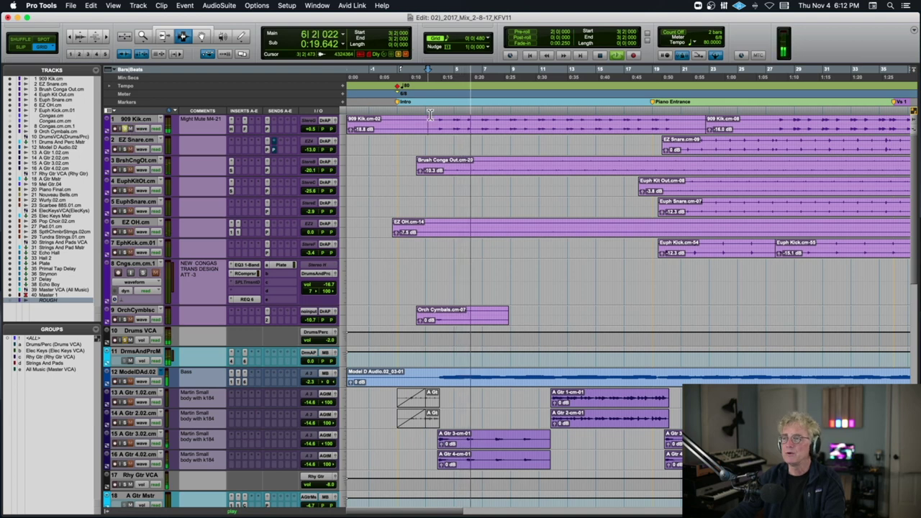
key("t")
key("t")
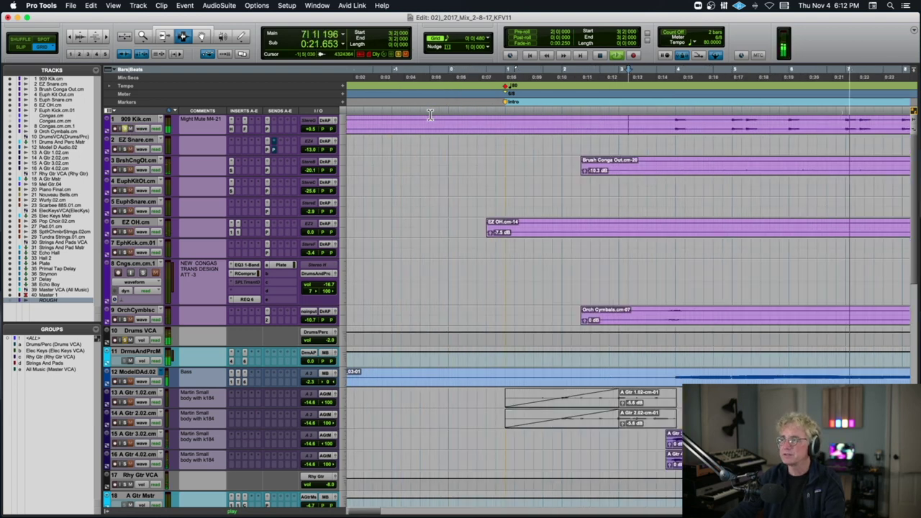
key("r")
key("r")
key("r")
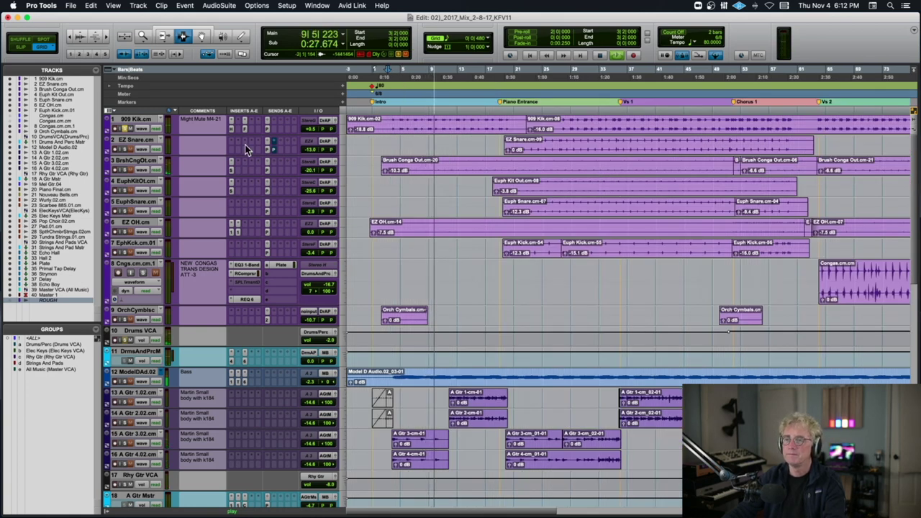
key("space")
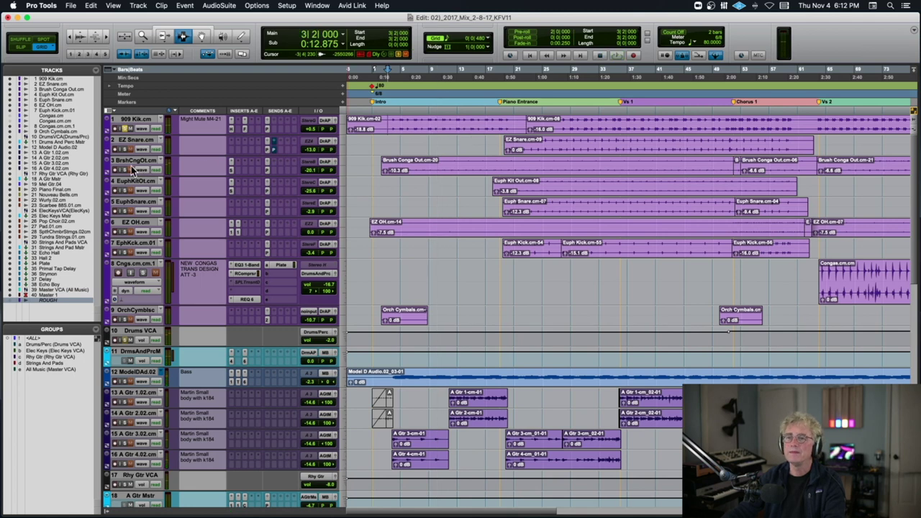
- Enlarge the audio waveforms vertically during playback of soloed tracks 1, 3 and 6, resume from 11|6|000, and stop
key("space")
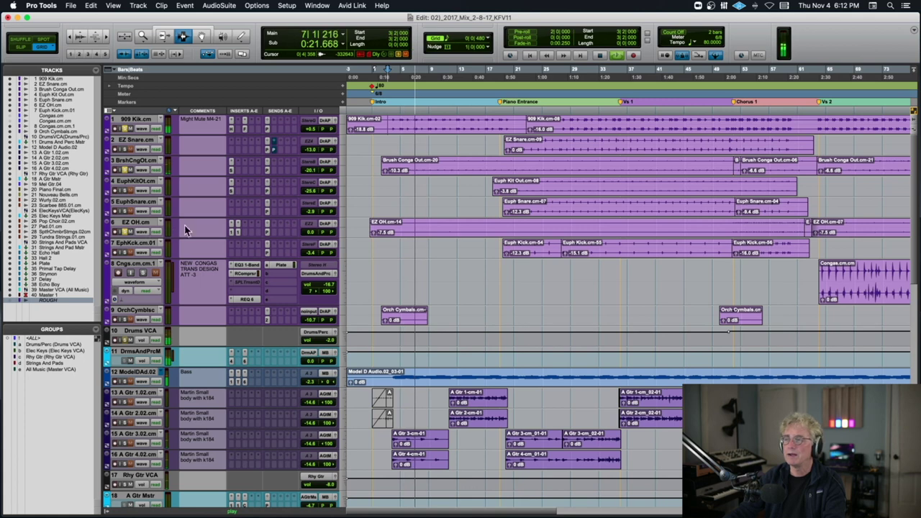
left_click(82, 34)
left_click(82, 34)
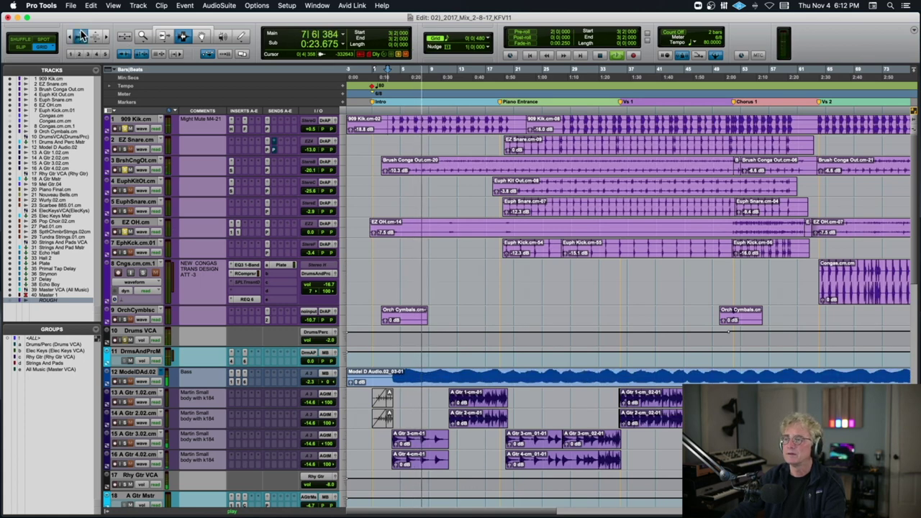
left_click(82, 34)
left_click(447, 230)
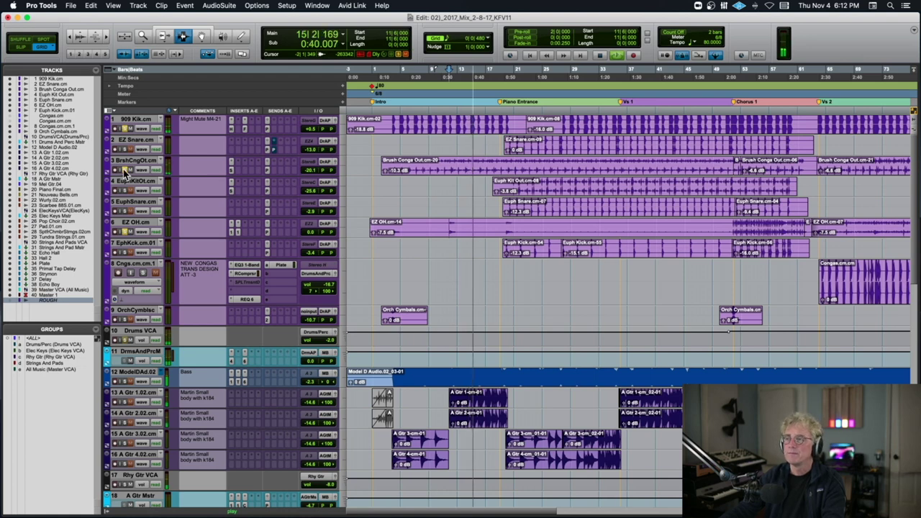
key("space")
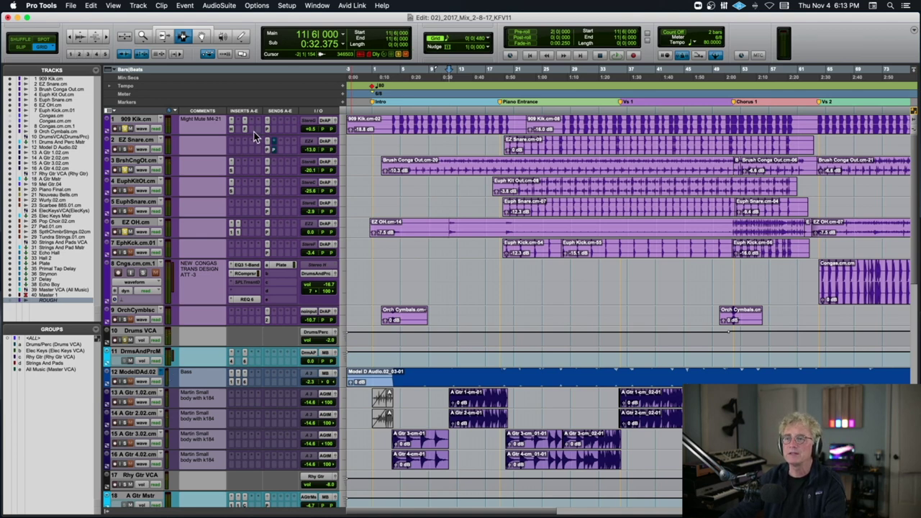
- Open the H-EQ insert on the 909 Kik track, play from 11|6|000, and bypass the effect
left_click(232, 129)
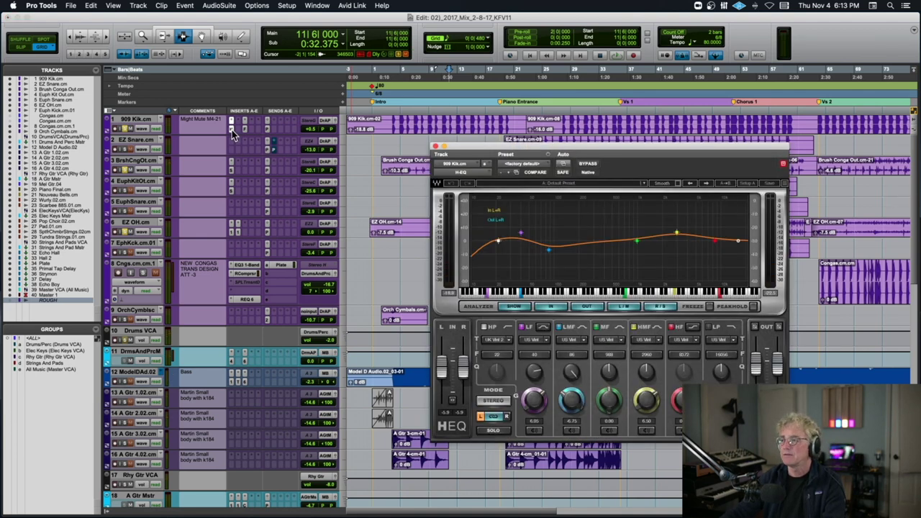
left_click(126, 163)
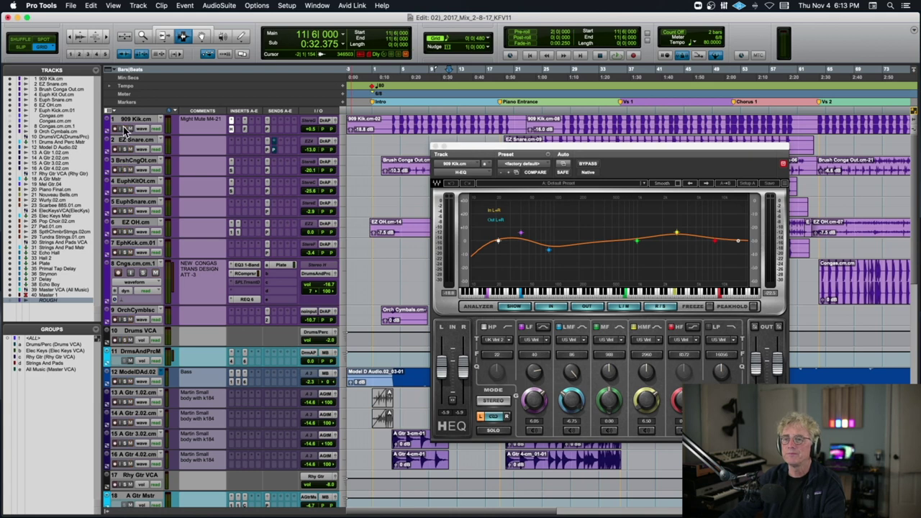
key("space")
left_click(588, 165)
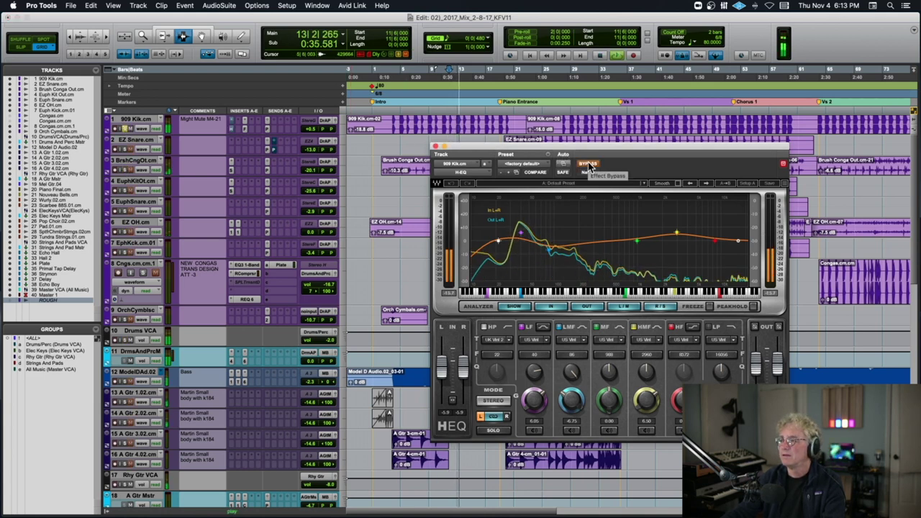
- Compare the 909 Kik track with its H-EQ active and bypassed during playback from bar 11, and close the plug-in
left_click(589, 165)
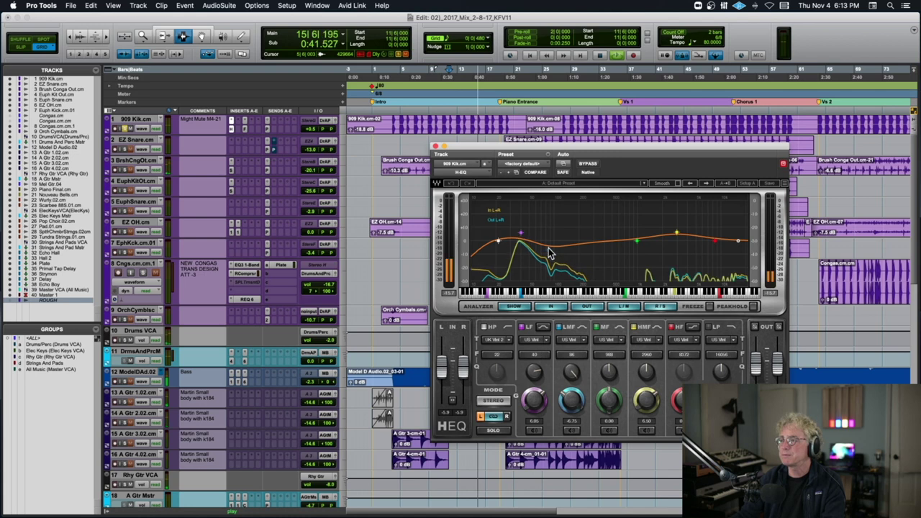
left_click(589, 164)
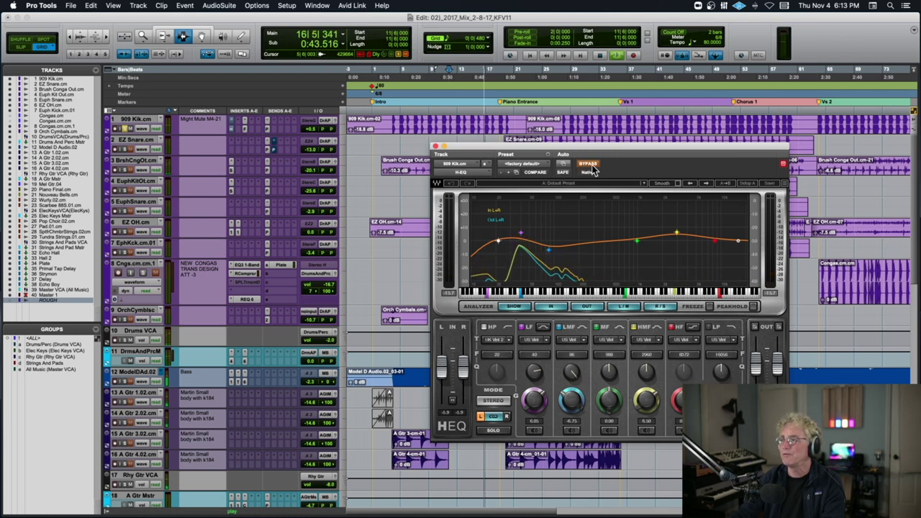
key("space")
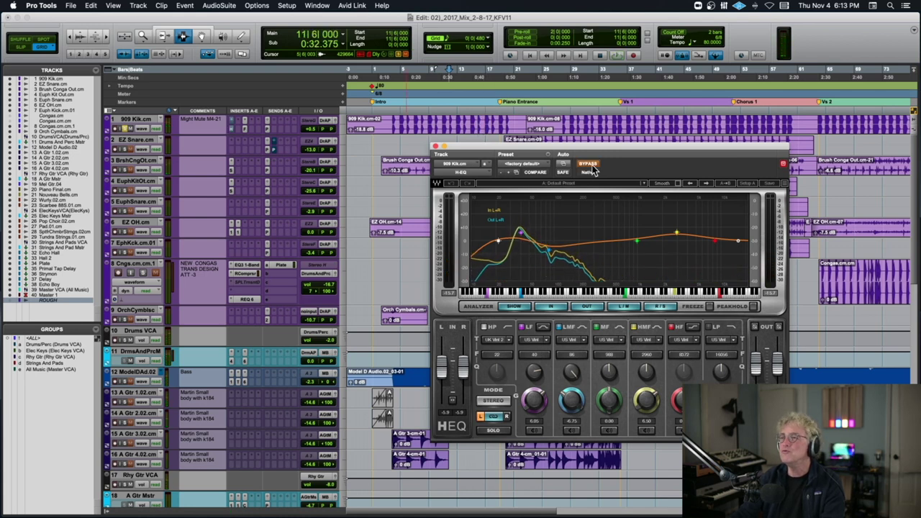
key("space")
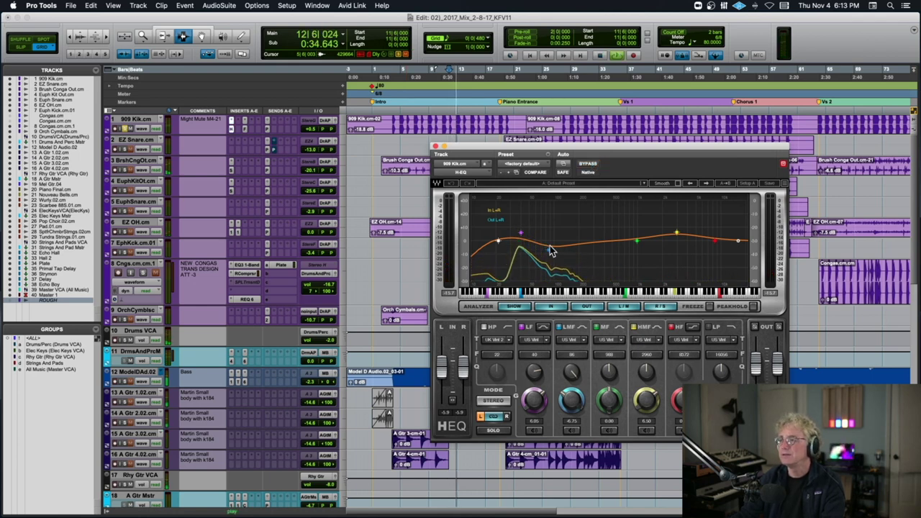
left_click(588, 164)
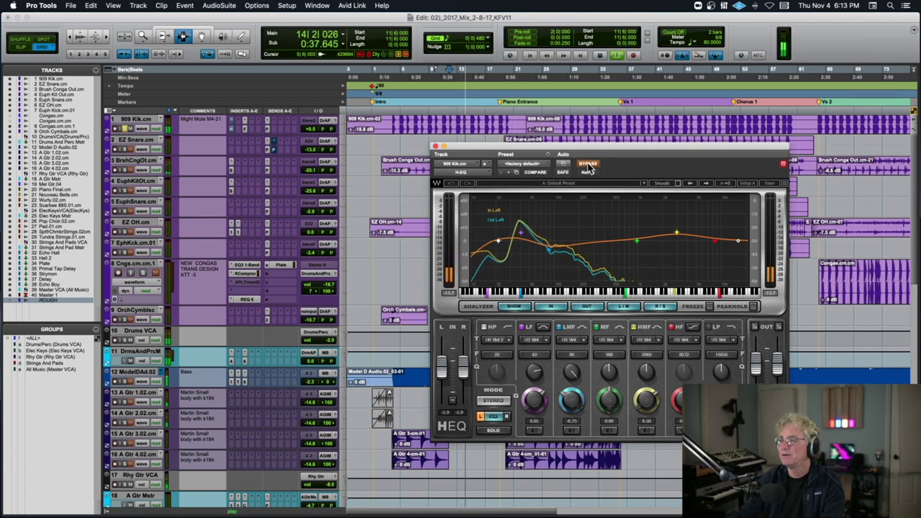
left_click(587, 164)
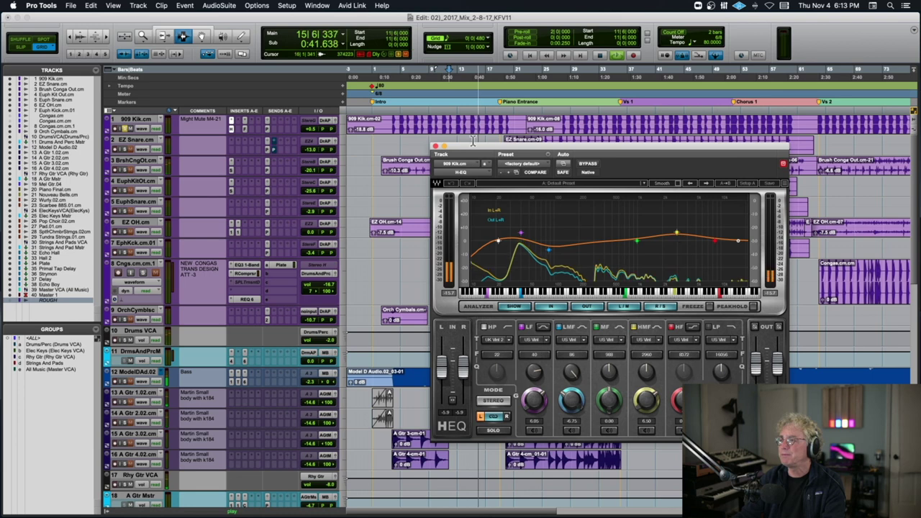
key("space")
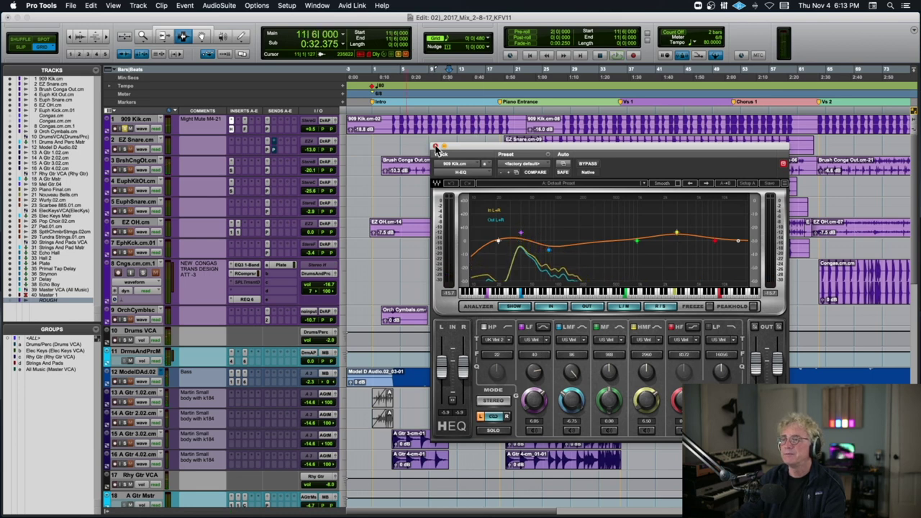
left_click(435, 148)
- Inspect the UAD FATSO compressor settings on the 909 Kik track
left_click(245, 131)
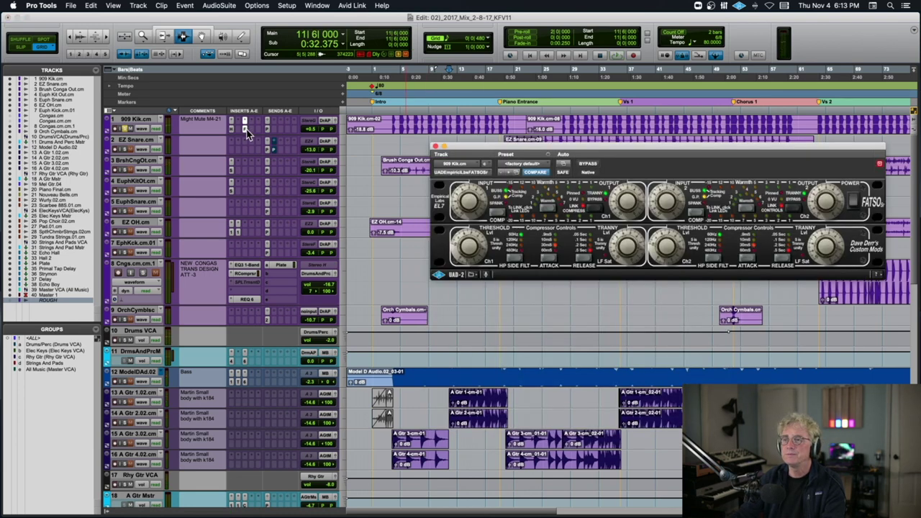
left_click(435, 147)
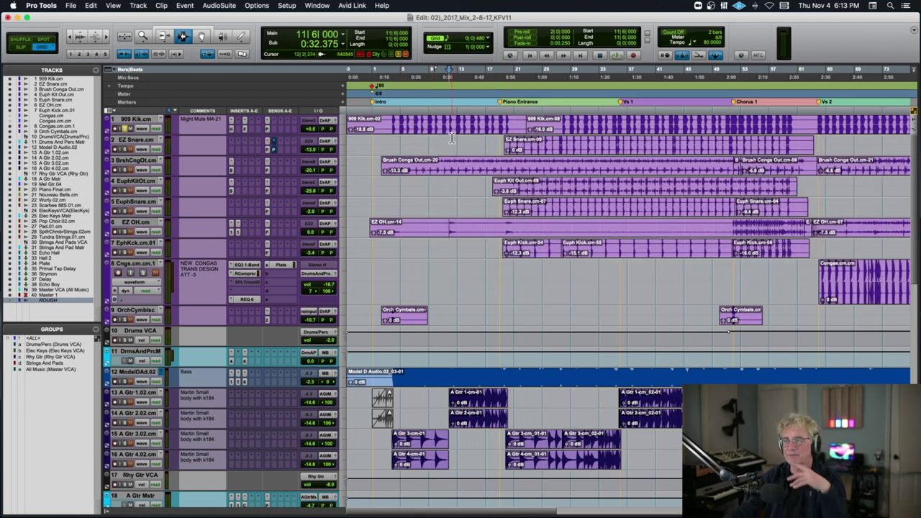
left_click(245, 128)
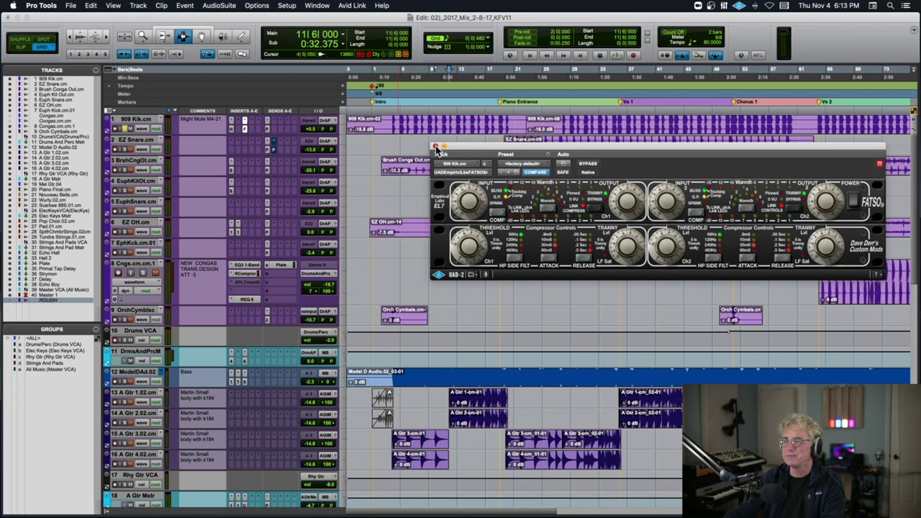
left_click(436, 148)
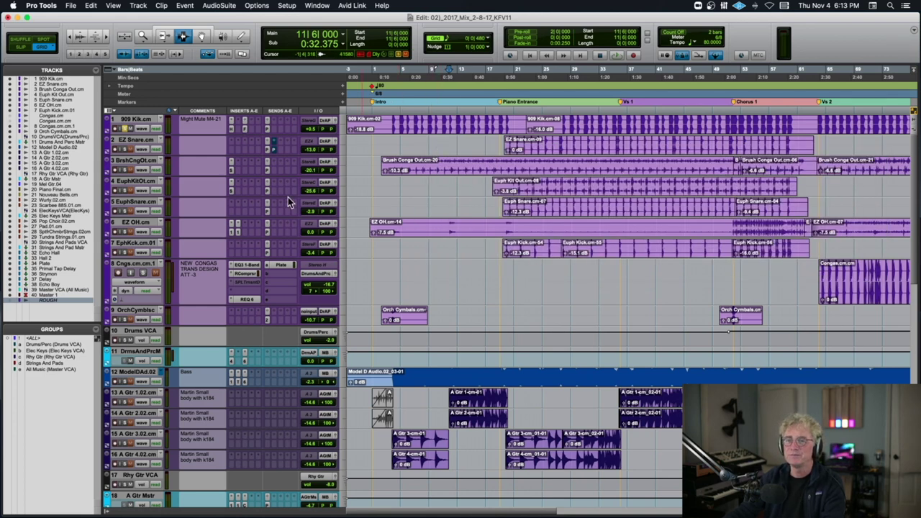
- Solo the BrshCngOt track and compare its Softtube Saturation Knob active and bypassed during playback from bar 8
left_click(233, 171)
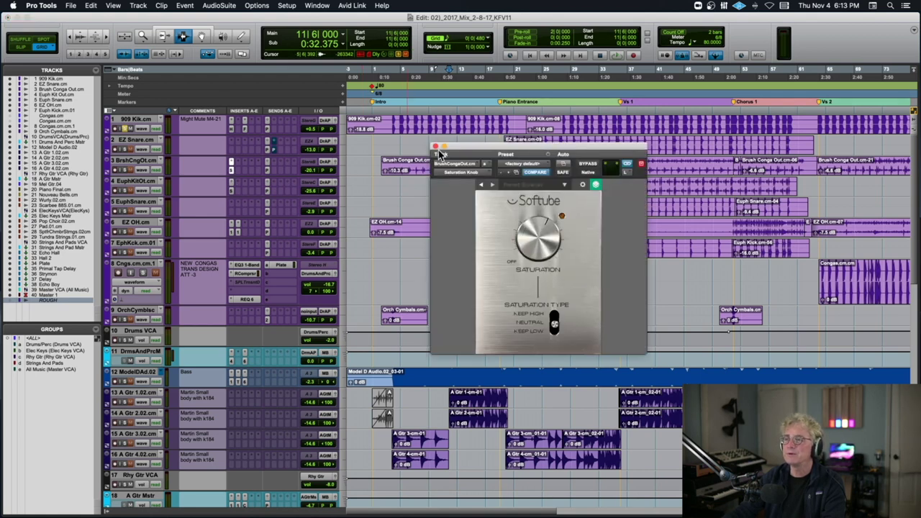
left_click(125, 170)
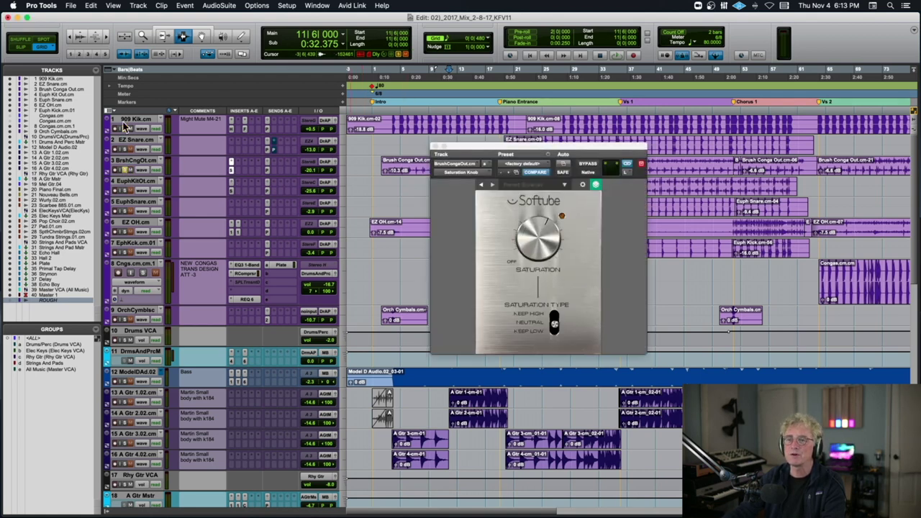
left_click(417, 167)
key("space")
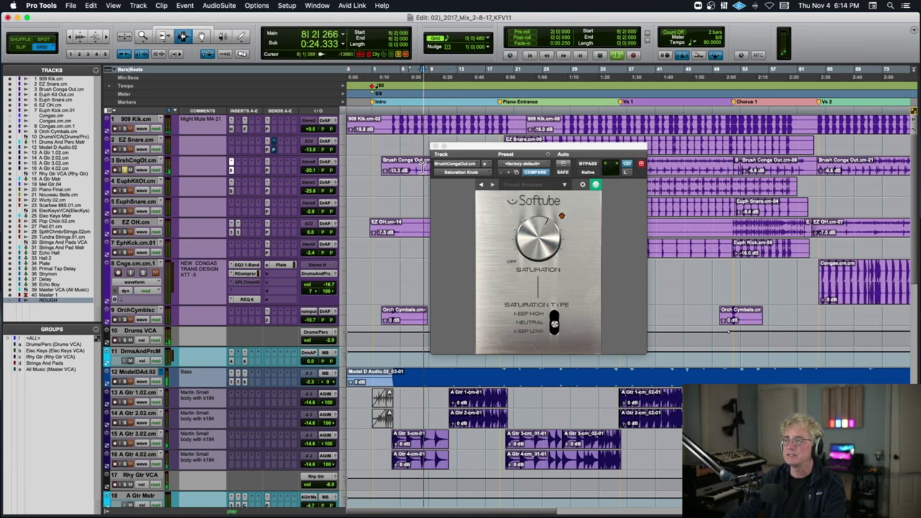
left_click(588, 165)
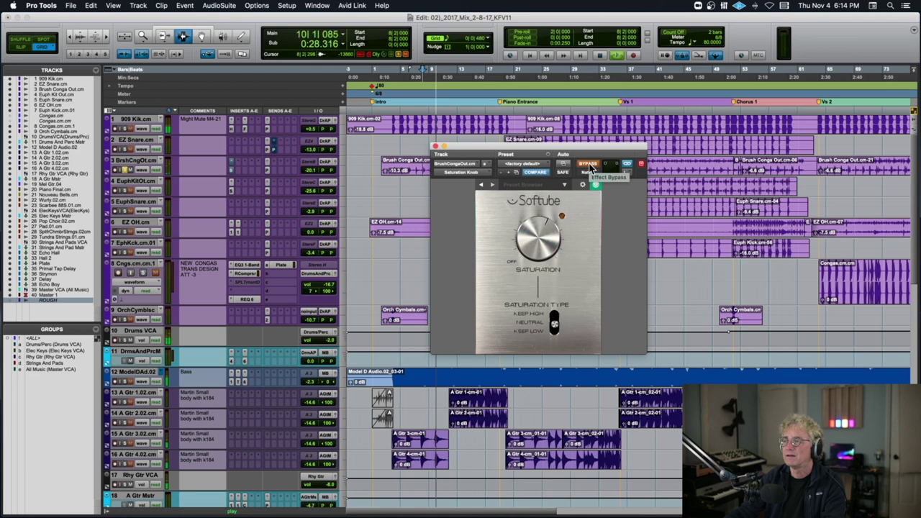
left_click(590, 165)
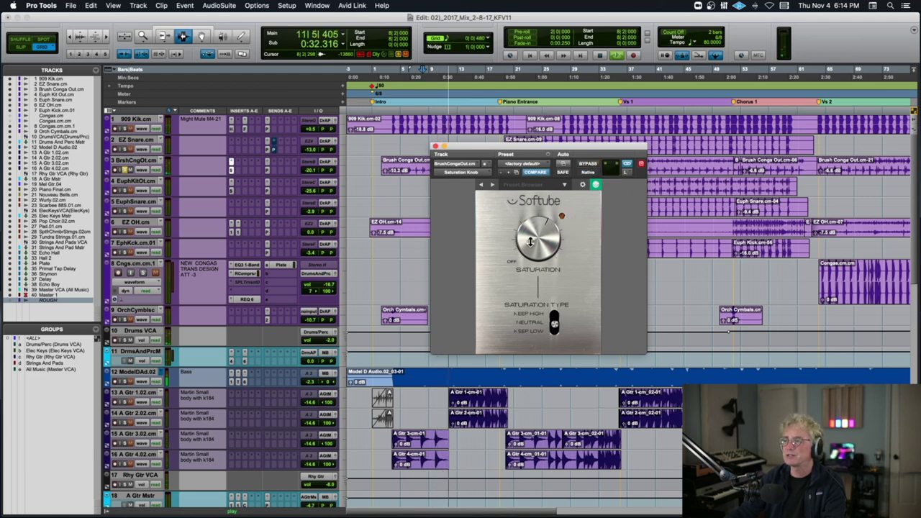
key("space")
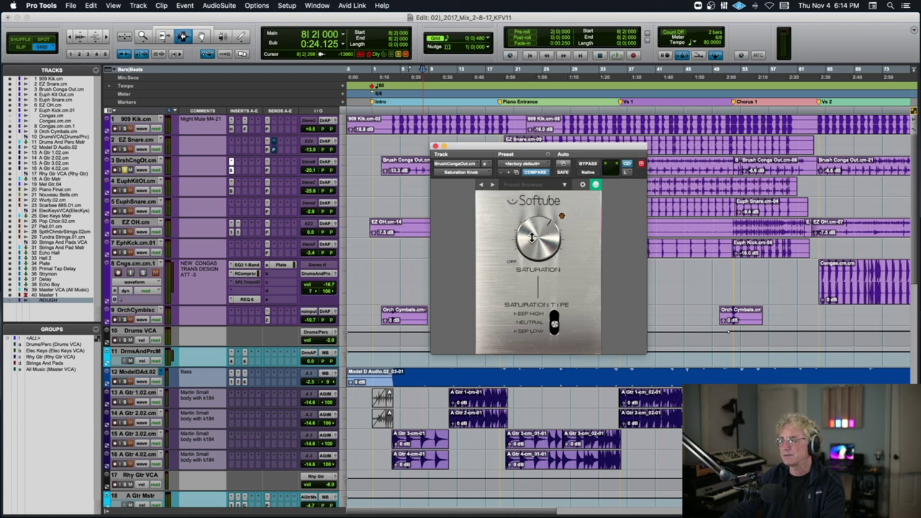
- Replay the brush congas with the Saturation Knob switched in and out of bypass, and close the plug-in
key("space")
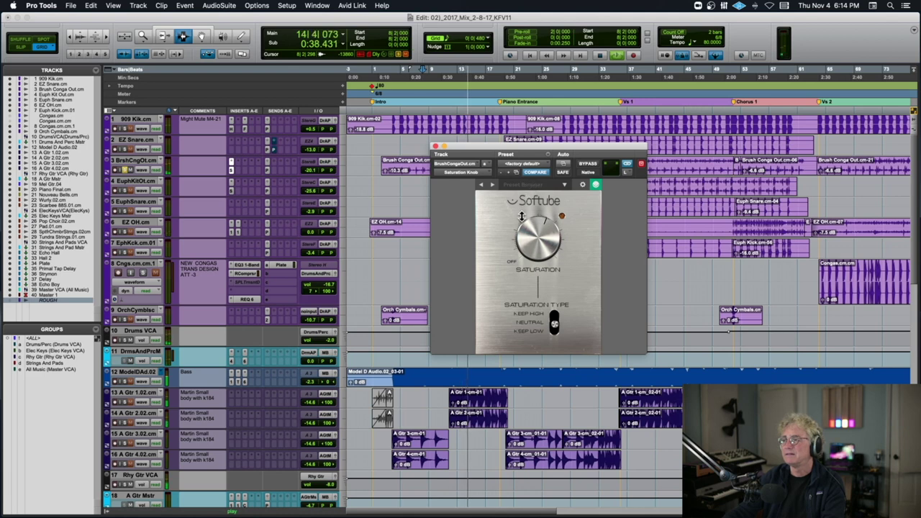
left_click(592, 166)
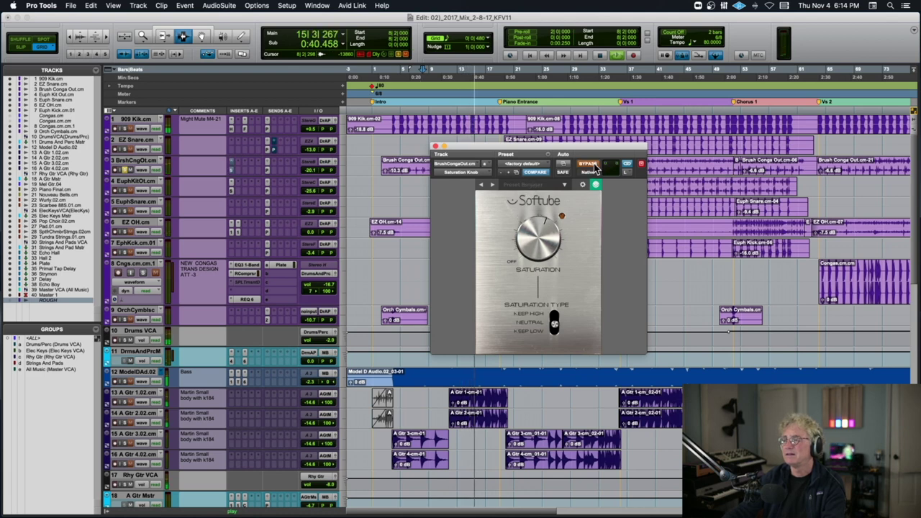
left_click(583, 166)
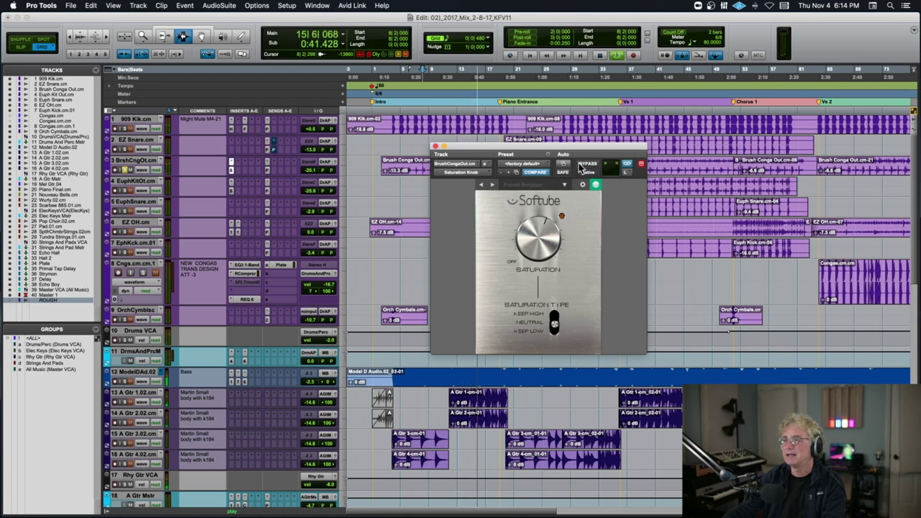
left_click(435, 146)
key("space")
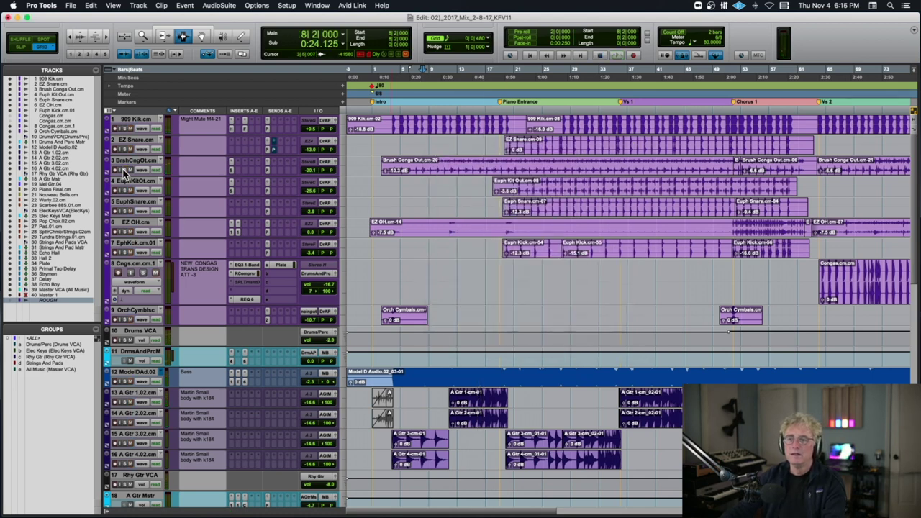
- Audition the soloed Drums VCA group from bar 27 and look over the remaining tracks down to Master 1
left_click(558, 233)
key("space")
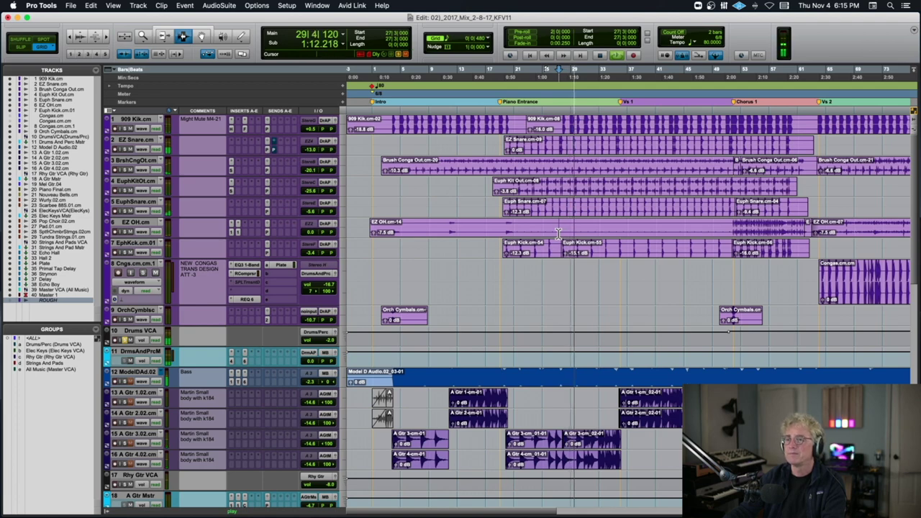
key("space")
scroll(288, 220, "down", 10)
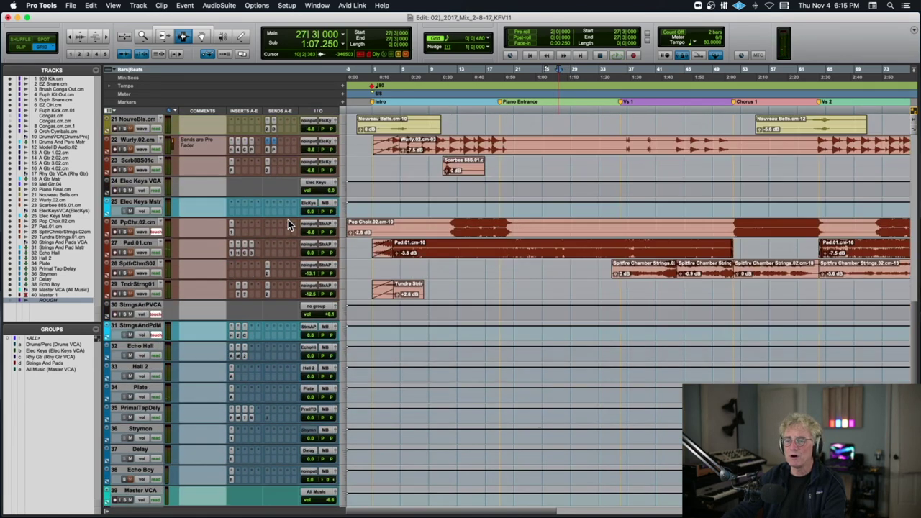
scroll(288, 220, "down", 3)
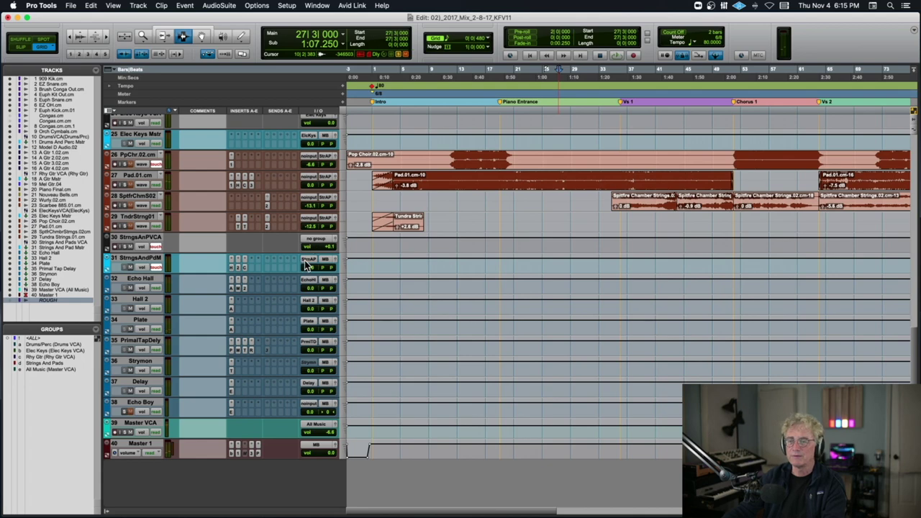
scroll(306, 265, "up", 12)
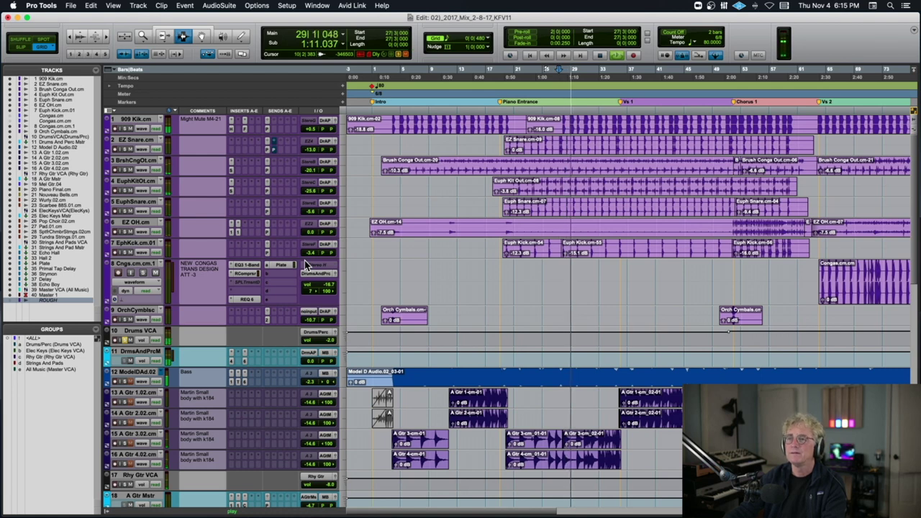
key("space")
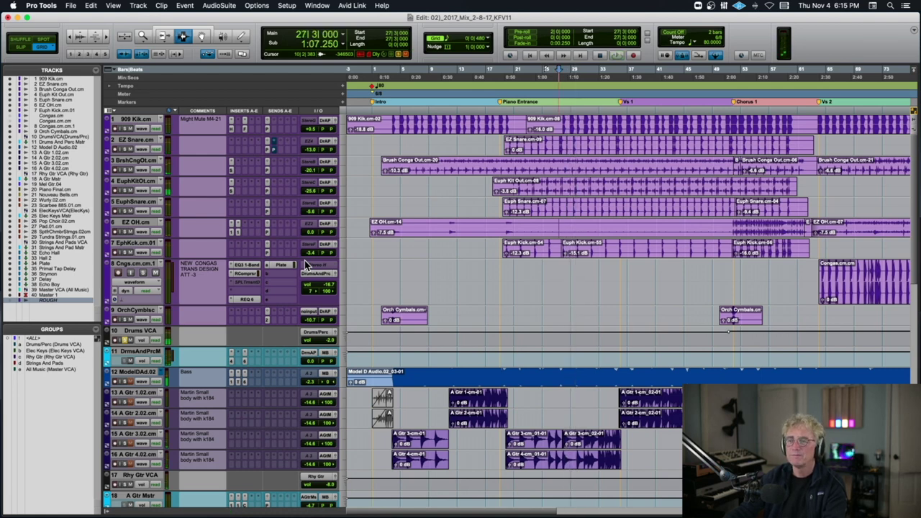
key("space")
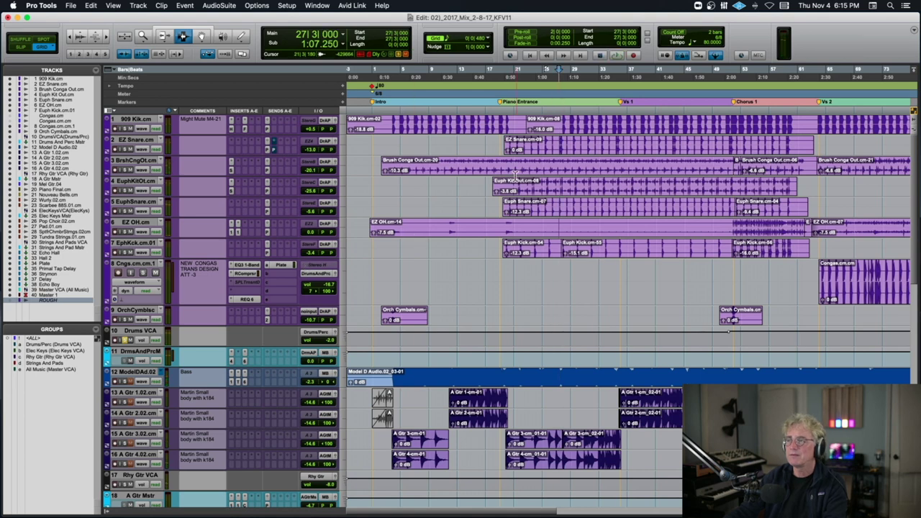
- Solo the EZ Snare track and audition it from around bar 27
left_click(129, 148)
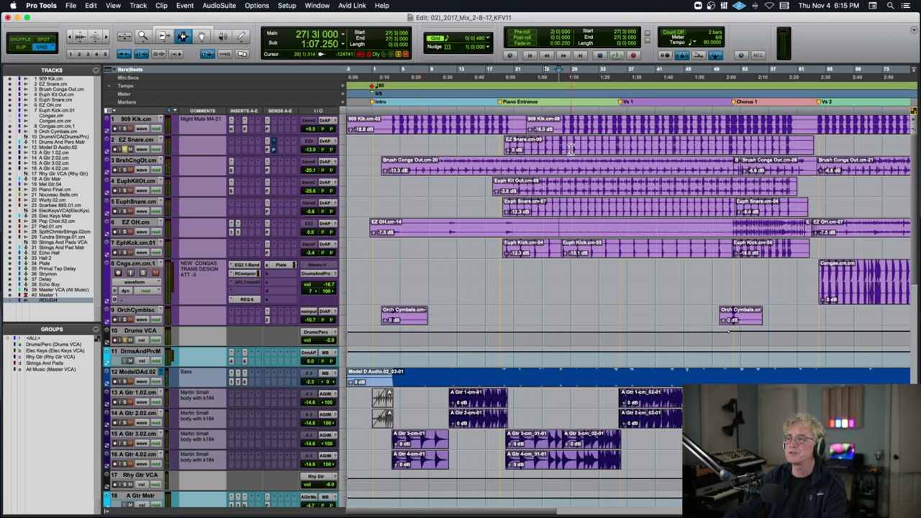
left_click(560, 148)
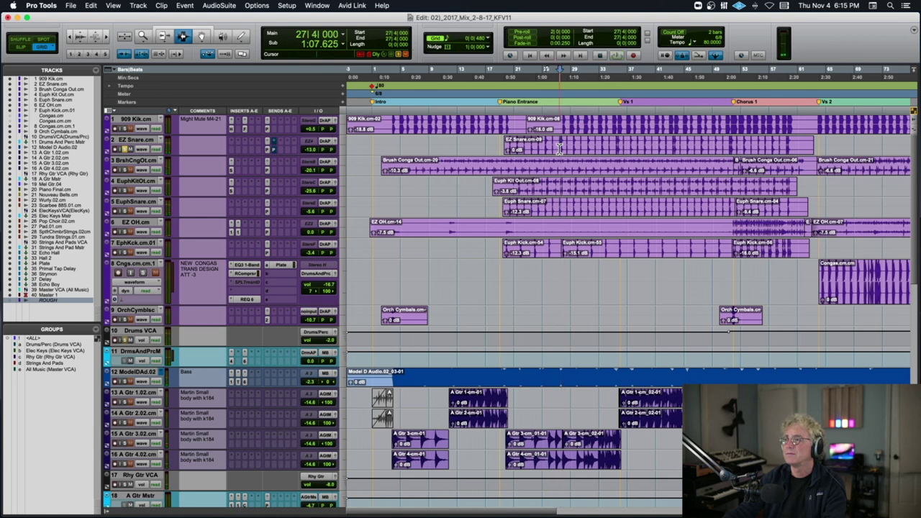
left_click(567, 146)
key("space")
key("space")
key("space")
- Play the soloed Model D bass with the drums from bar 13 while inspecting its Pultec EQP-1A, SPL TwinTube and REQ 6 inserts
key("space")
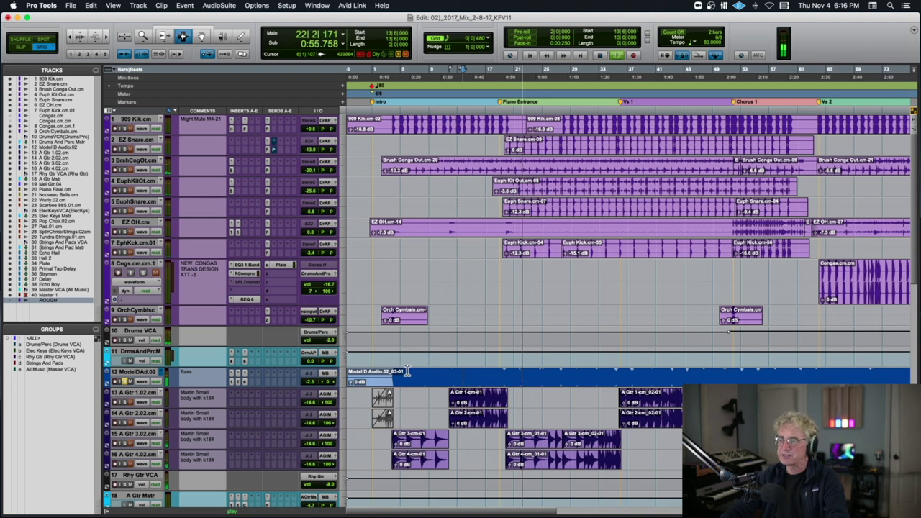
left_click(232, 383)
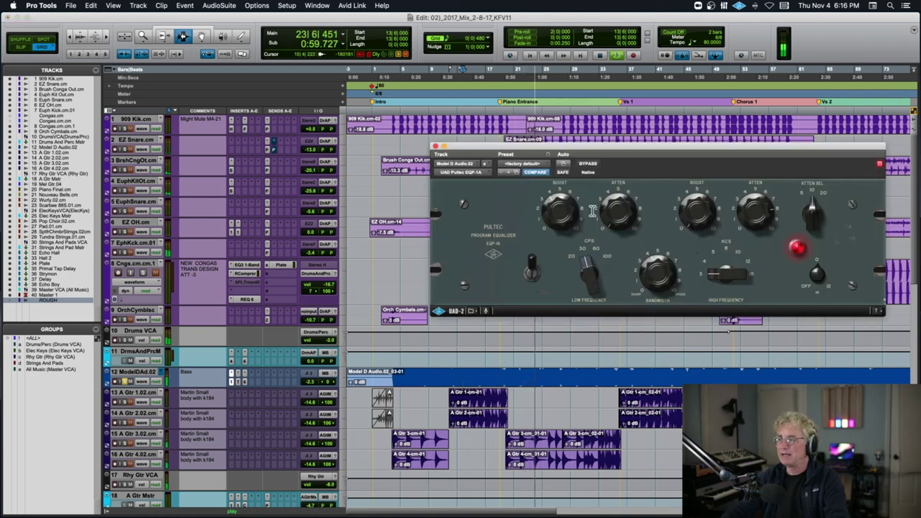
left_click(240, 382)
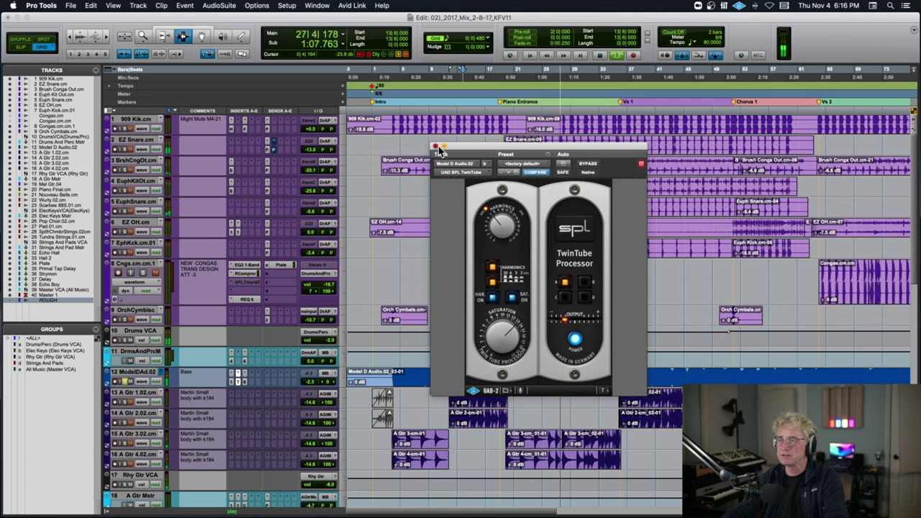
left_click(435, 147)
left_click(242, 382)
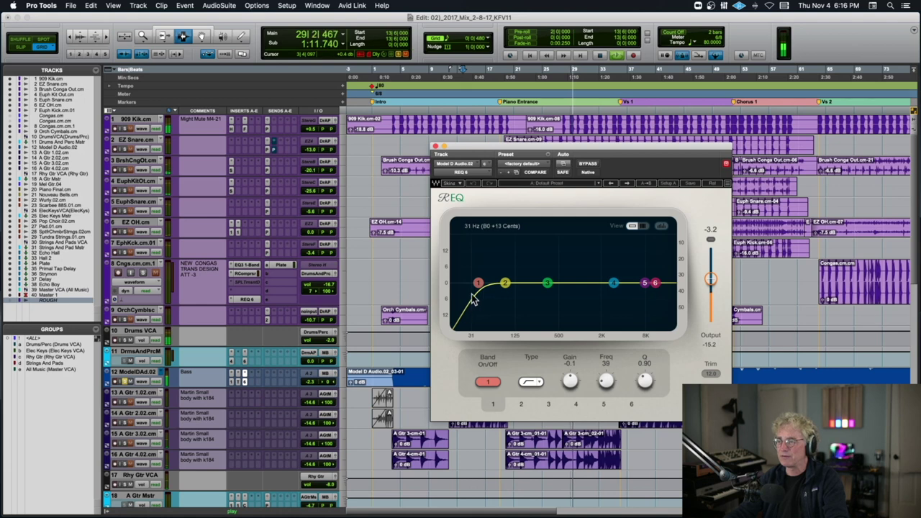
left_click(437, 147)
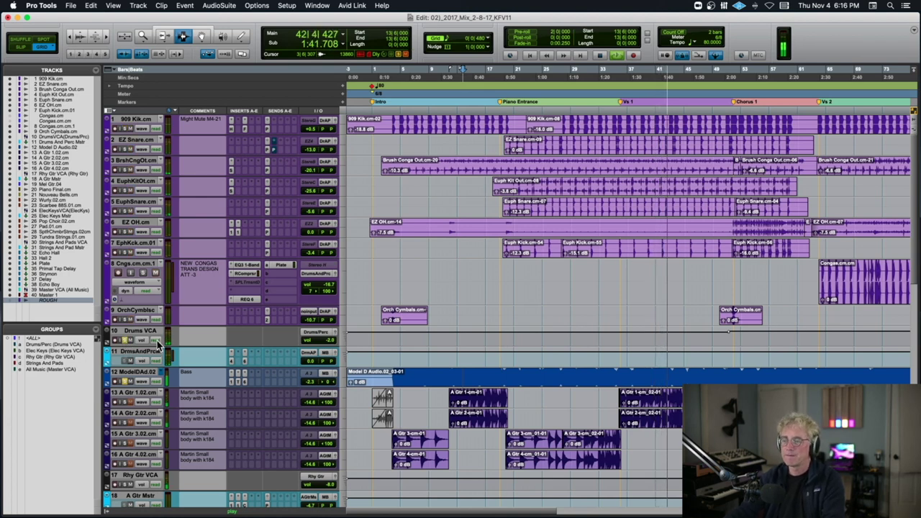
scroll(158, 345, "down", 9)
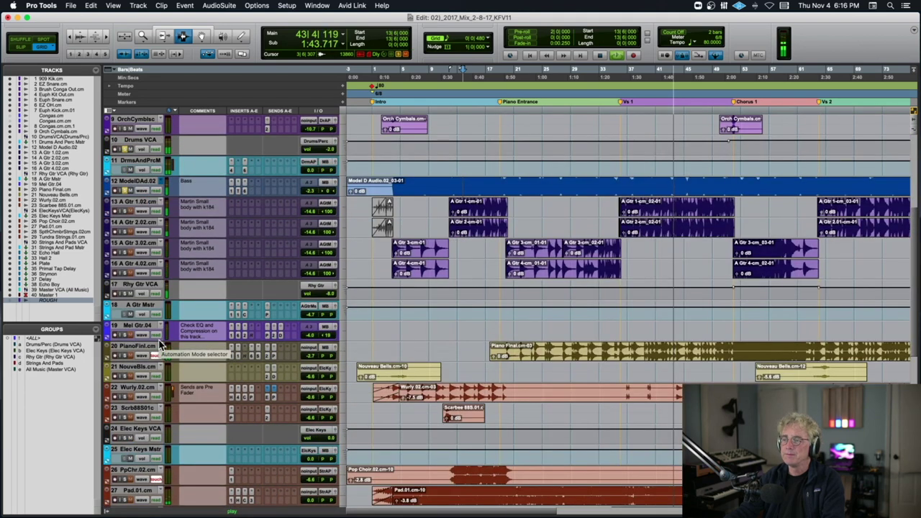
- Solo the Rhy Gtr VCA alongside the drums and bass and audition the guitars from bar 3
key("space")
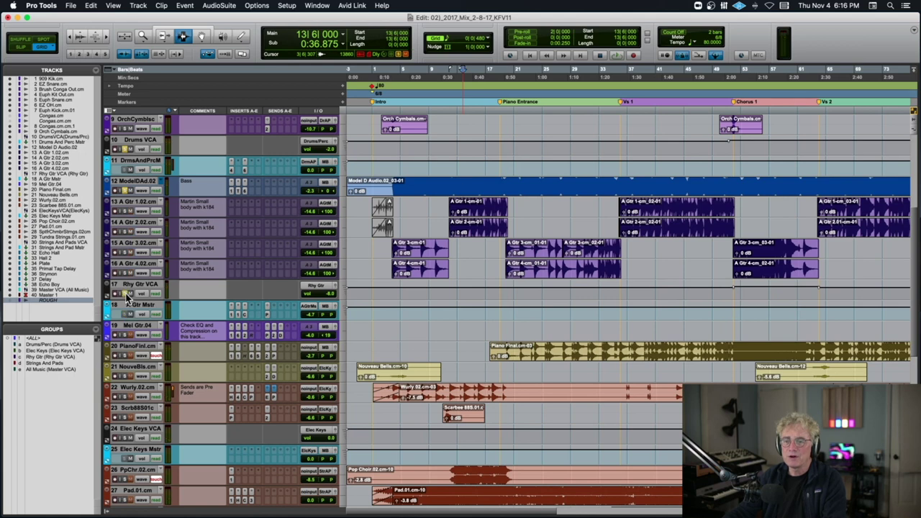
left_click(389, 255)
key("space")
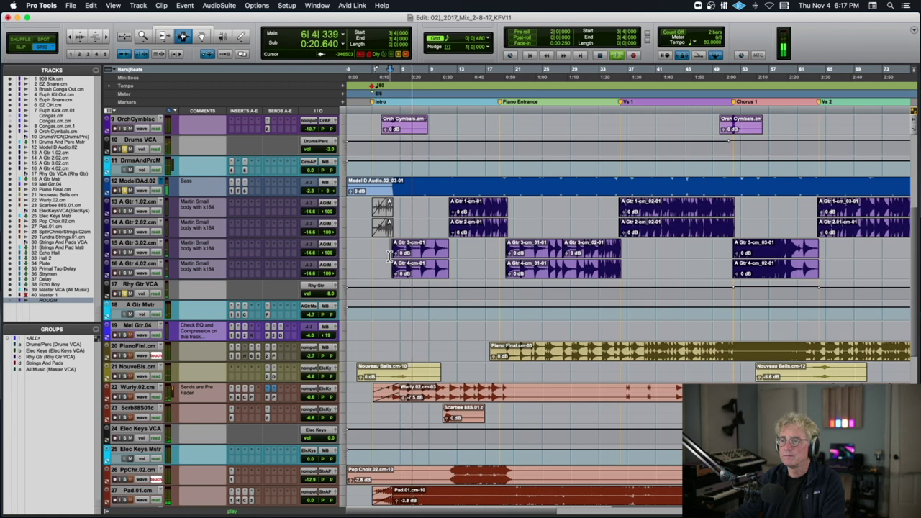
- Audition the soloed A Gtr 1 and A Gtr 2 tracks from bar 11 and examine their waveforms up close
left_click(448, 210)
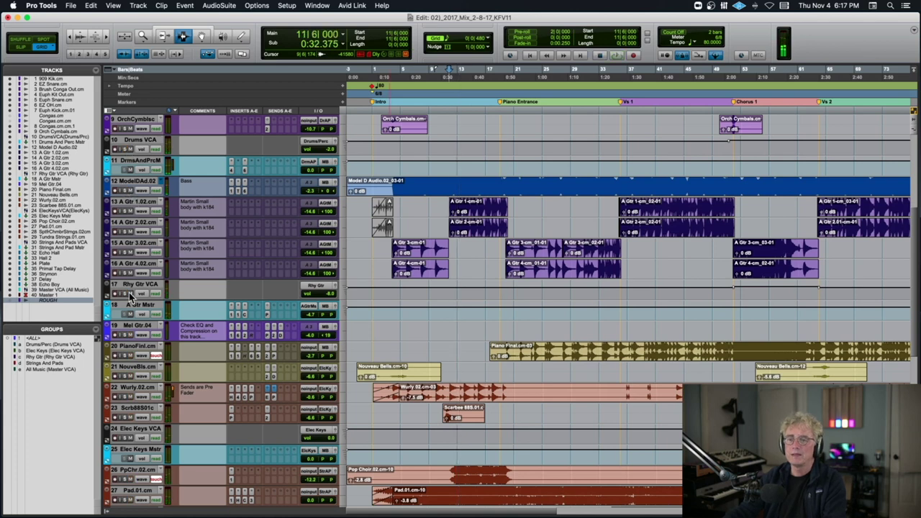
key("space")
key("t")
key("t")
key("t")
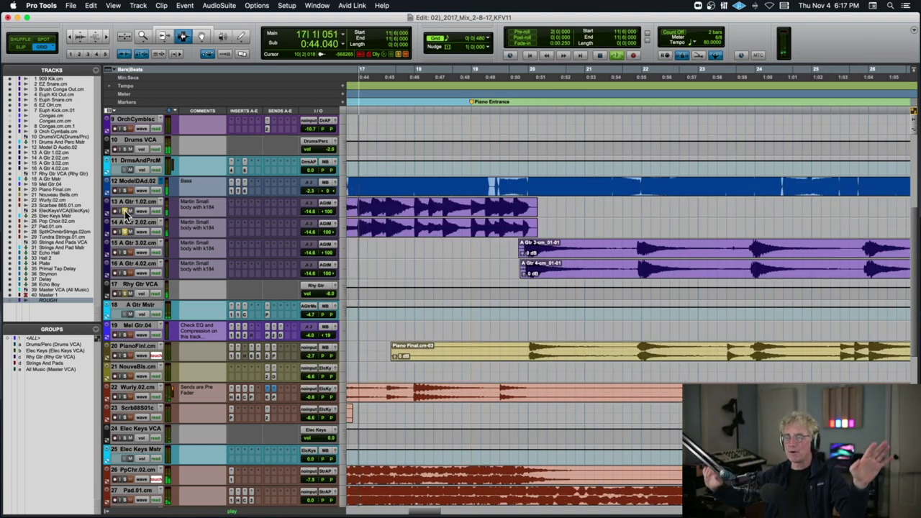
key("r")
key("r")
key("space")
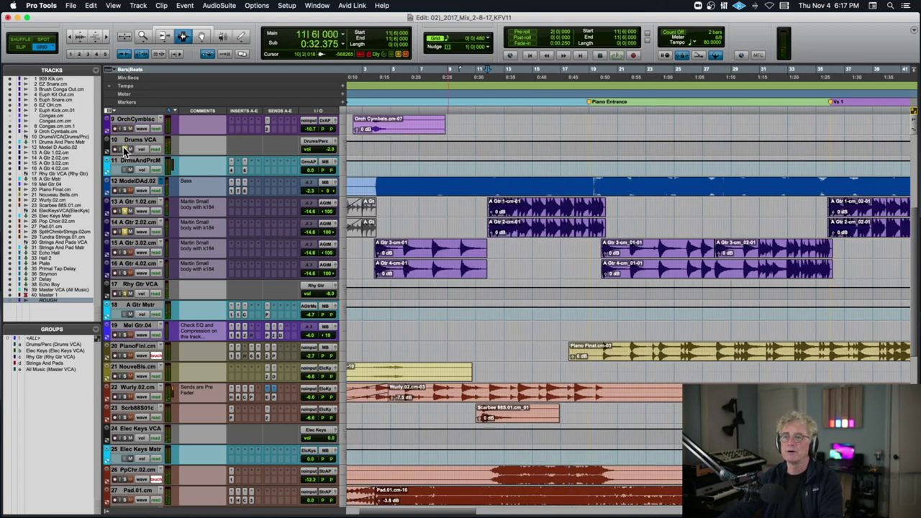
- Replay the soloed acoustic guitars together with the drums and Model D bass from bar 11
key("space")
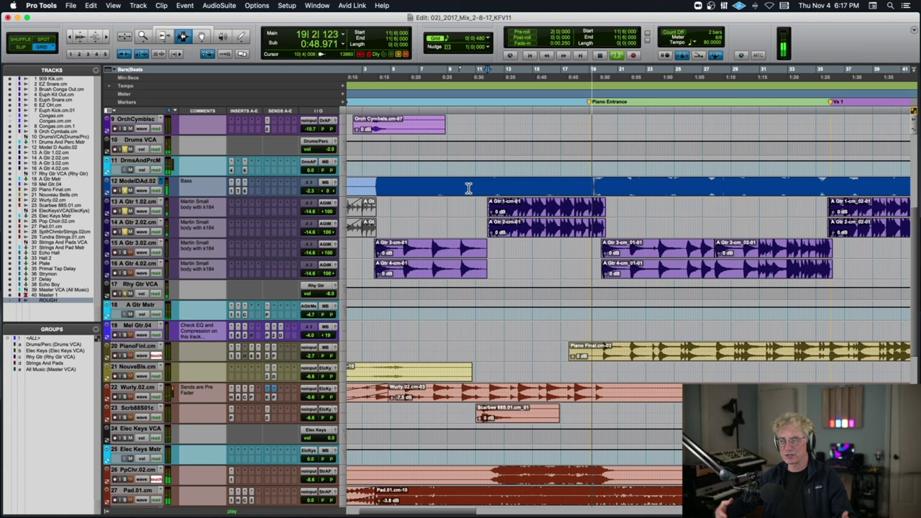
key("space")
scroll(515, 205, "left", 3)
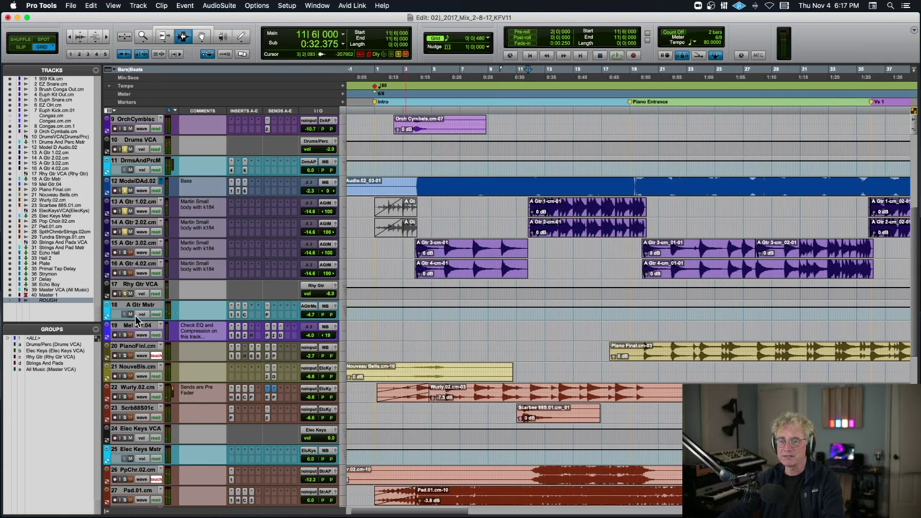
- Enlarge the A Gtr Mstr track and audition the rhythm guitars from bar 12 with its three inserts bypassed
left_click_drag(130, 320, 180, 391)
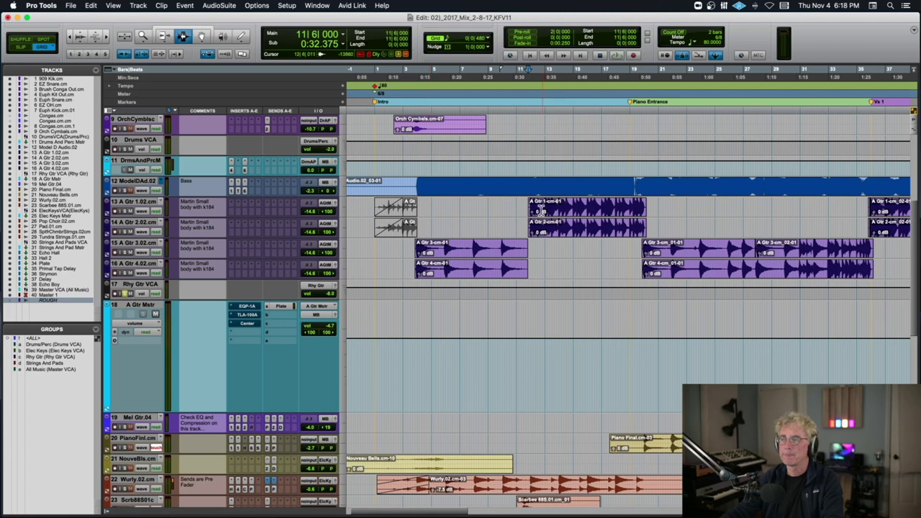
key("space")
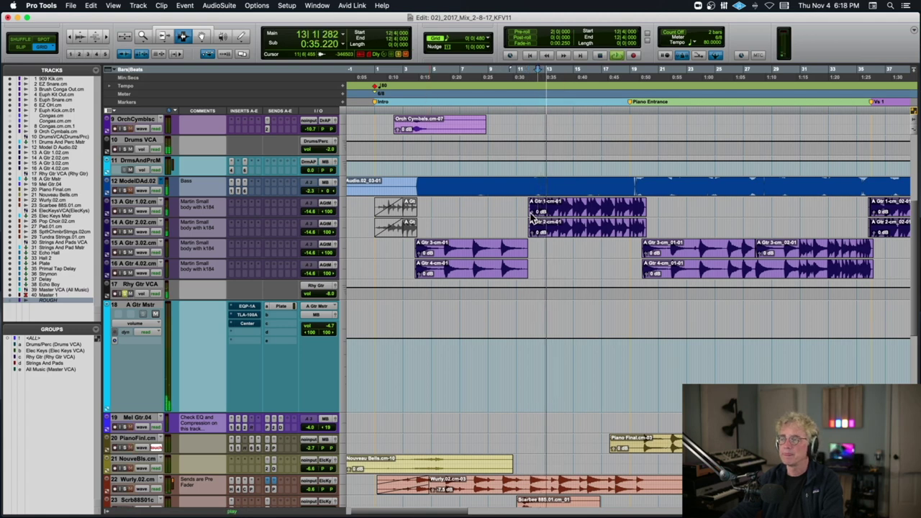
key("space")
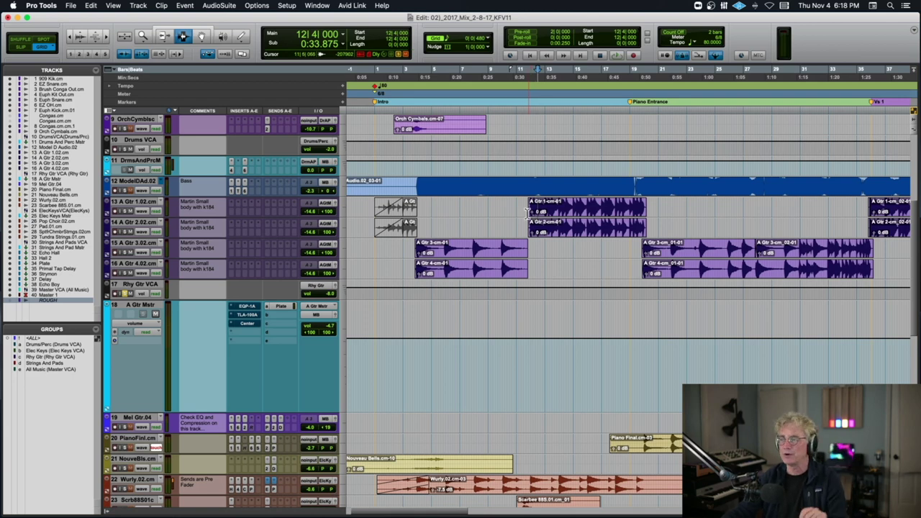
- Inspect the Pultec EQP-1A on A Gtr Mstr while auditioning the guitars from bar 11, and close the plug-in
left_click(249, 308)
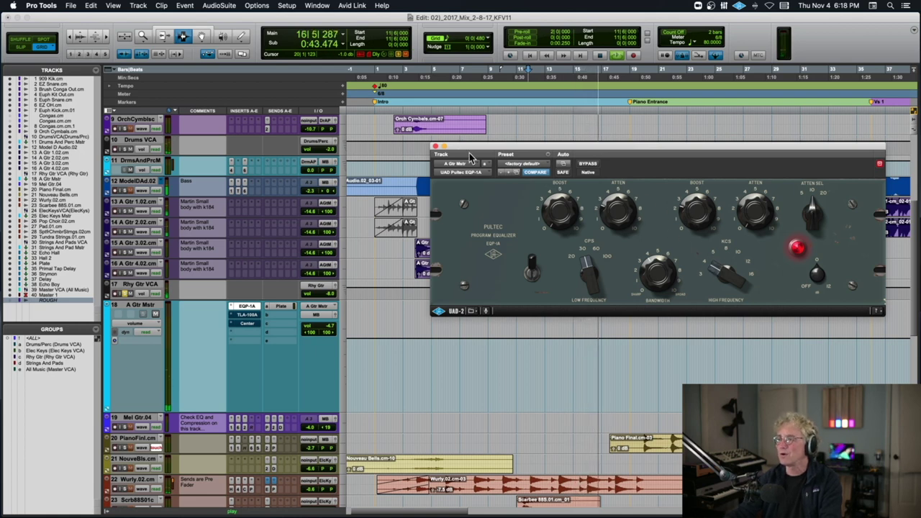
left_click(435, 147)
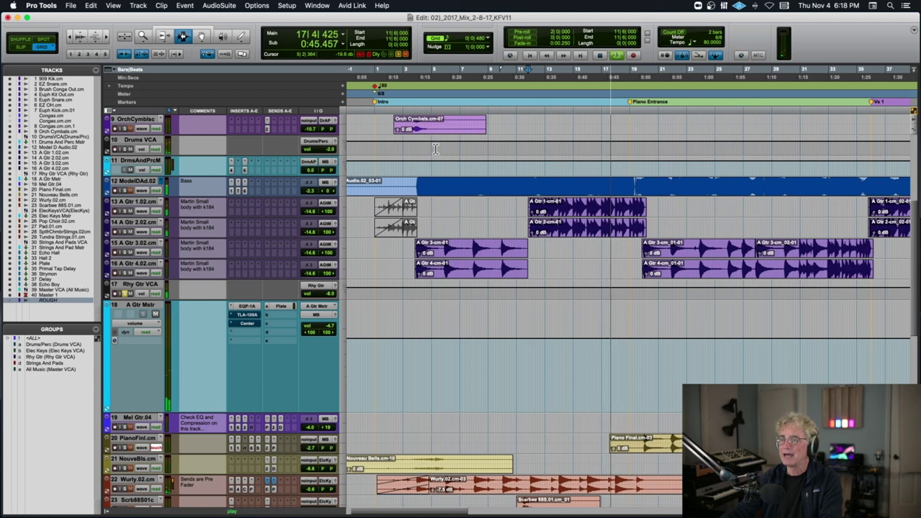
key("space")
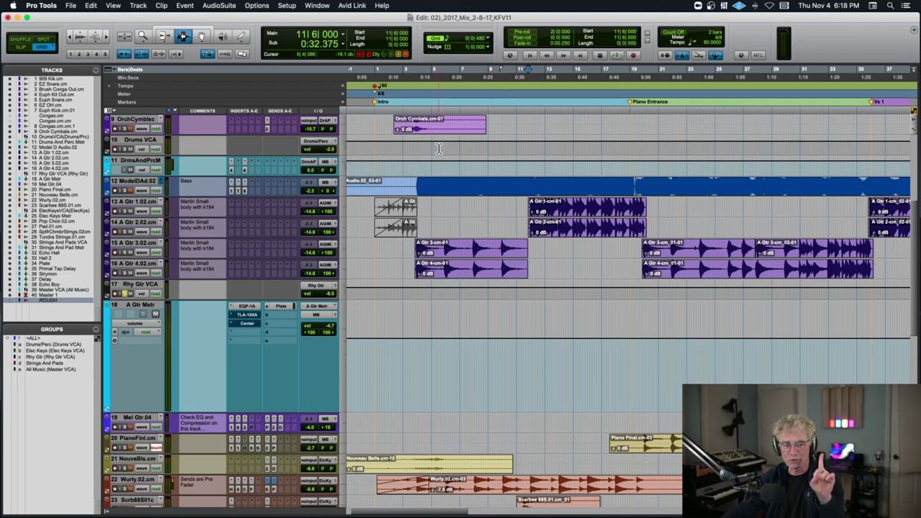
- Replay the guitars from bar 11 with the TLA-100A leveling amplifier on A Gtr Mstr enabled, inspecting its settings
key("space")
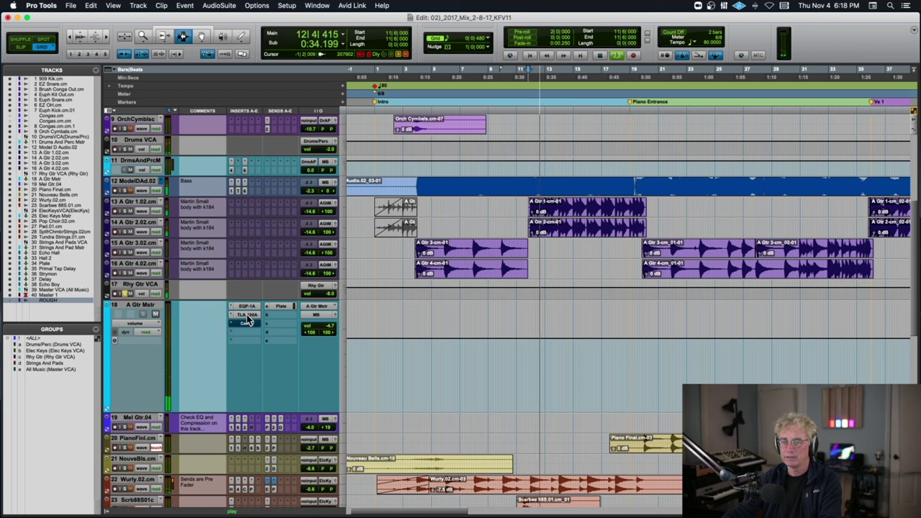
left_click(246, 317)
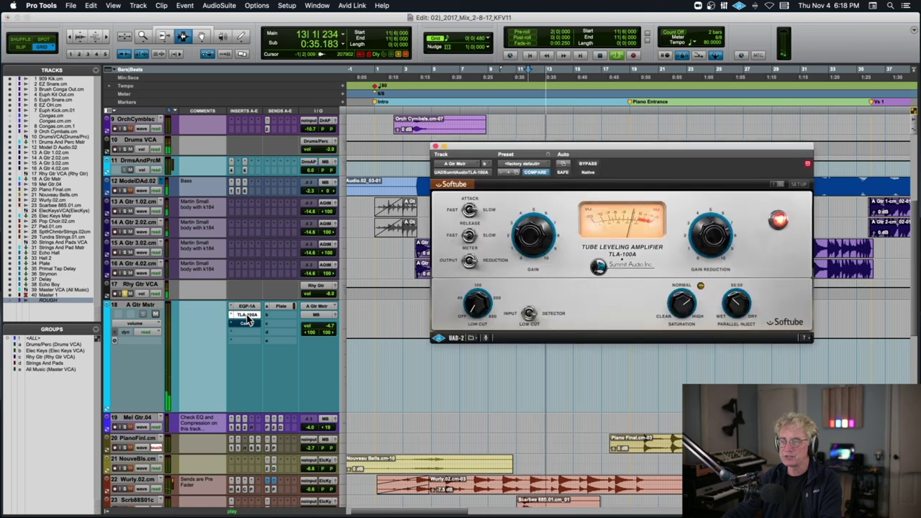
left_click(435, 147)
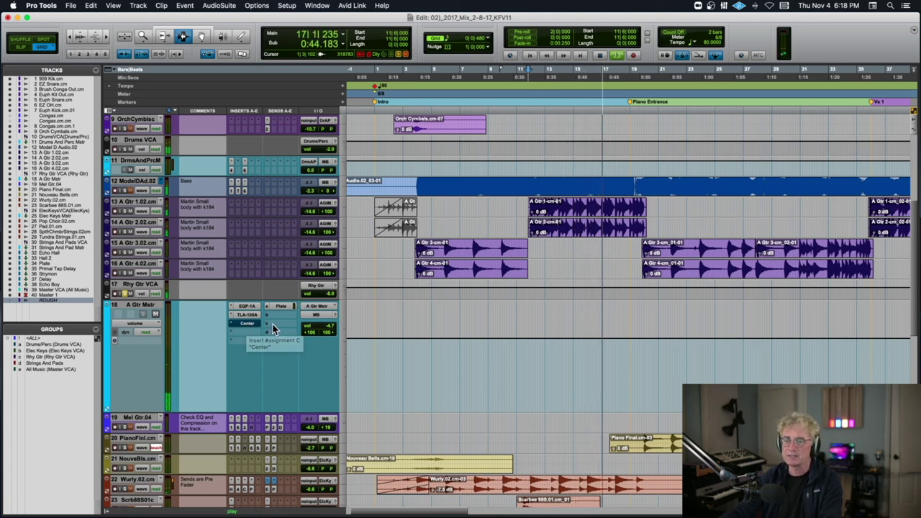
key("space")
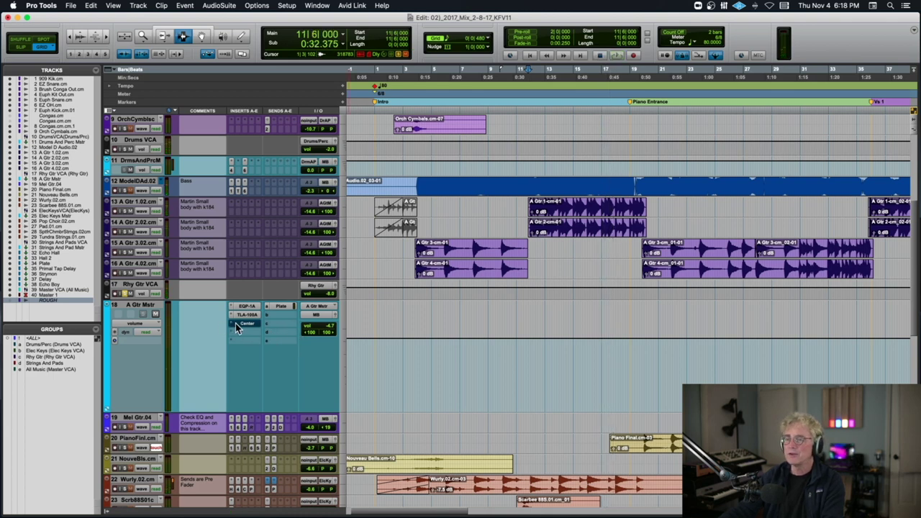
- Compare the Center plug-in on A Gtr Mstr with bypass in and out, lowering its center fader to off and restoring it to about -6
left_click(245, 323)
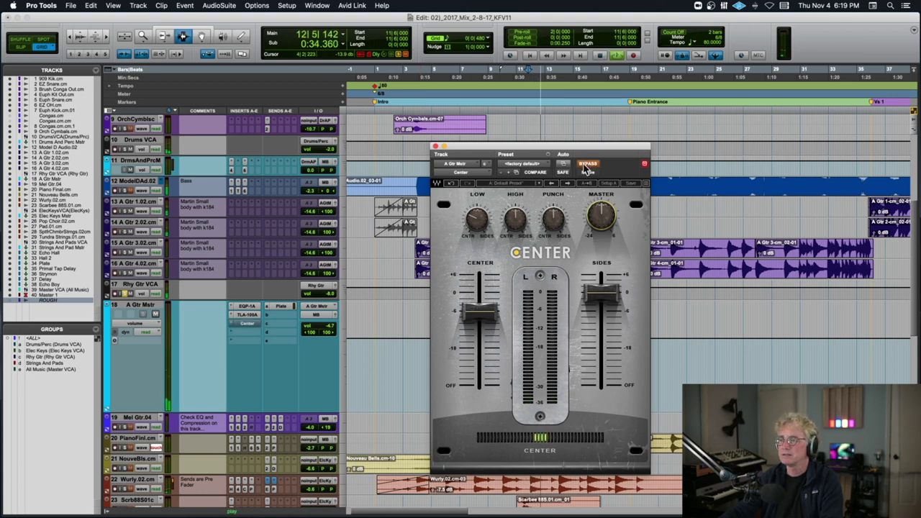
left_click_drag(471, 317, 481, 380)
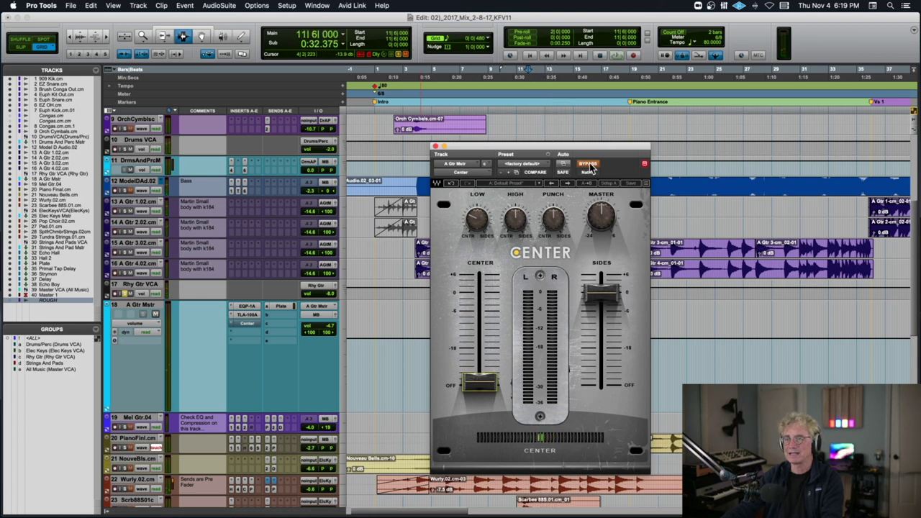
left_click_drag(487, 382, 488, 312)
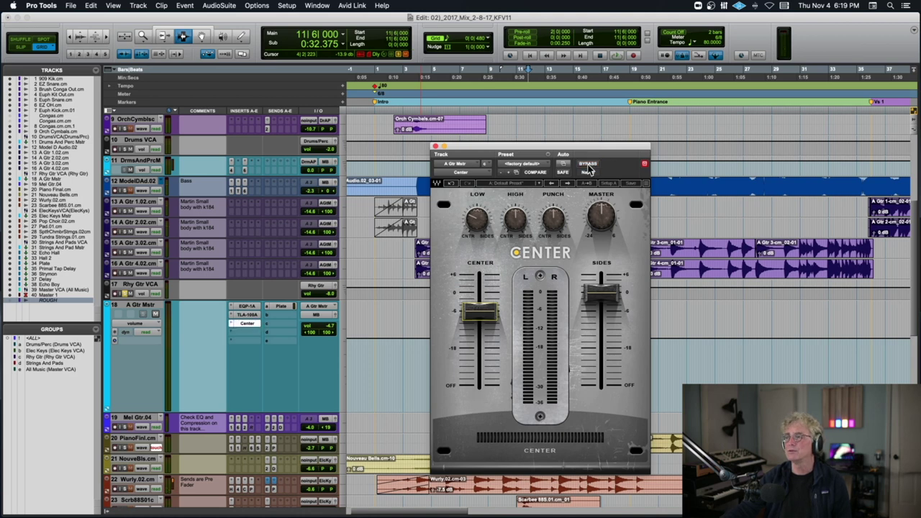
left_click(436, 148)
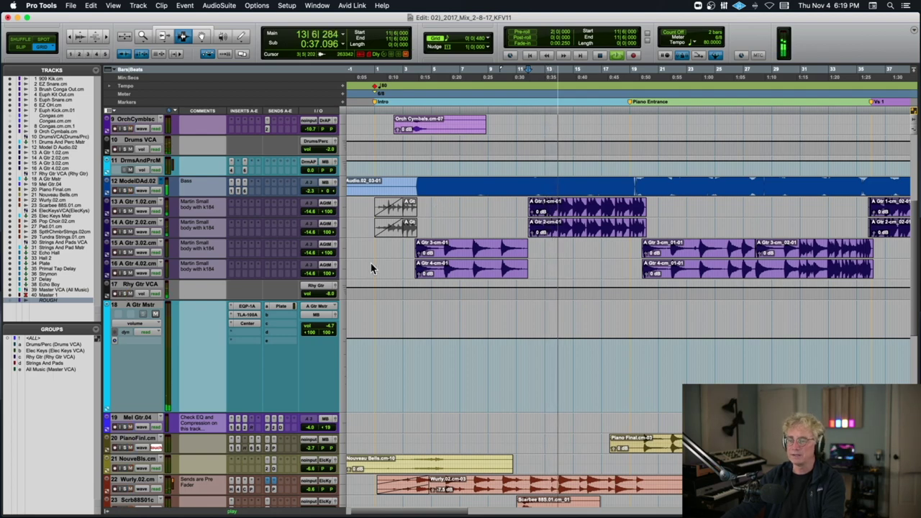
- Solo and enlarge the Wurly track, audition it from bar 2, and inspect its Echo Hall and Primal TapDelay sends
scroll(432, 237, "down", 6)
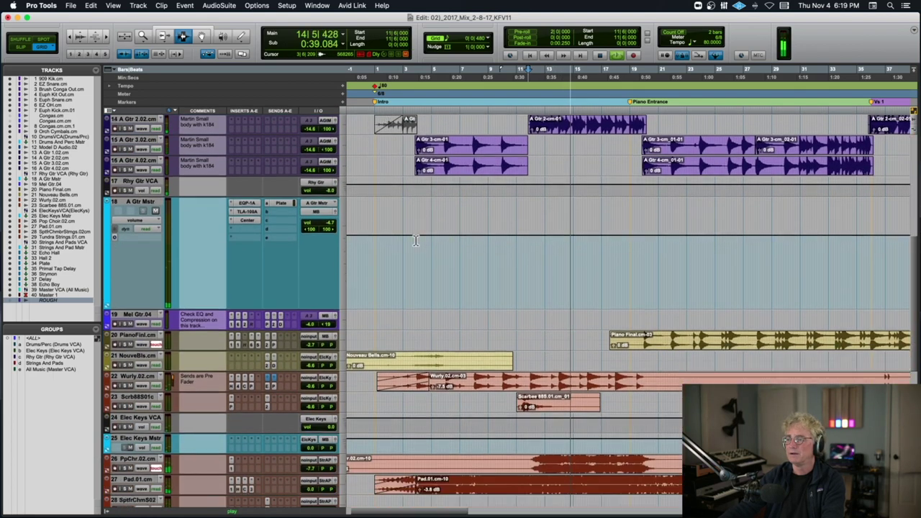
scroll(416, 239, "down", 7)
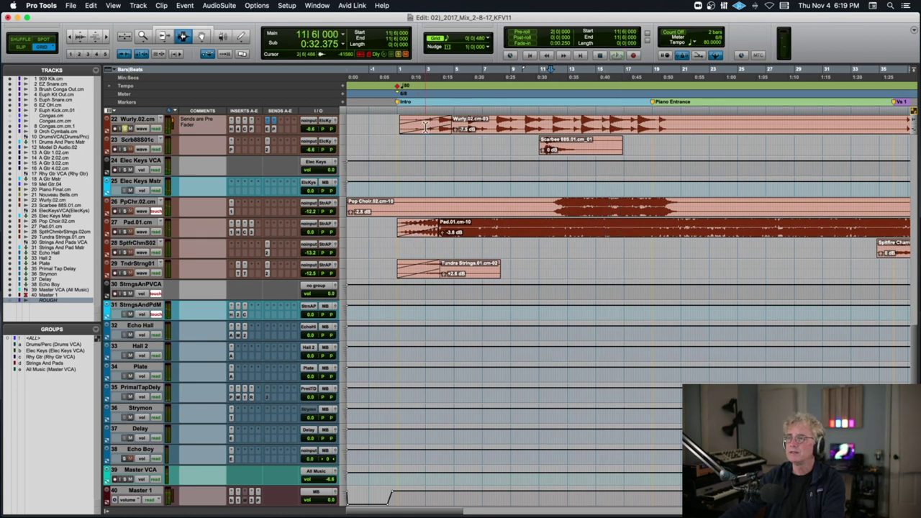
left_click_drag(156, 135, 157, 256)
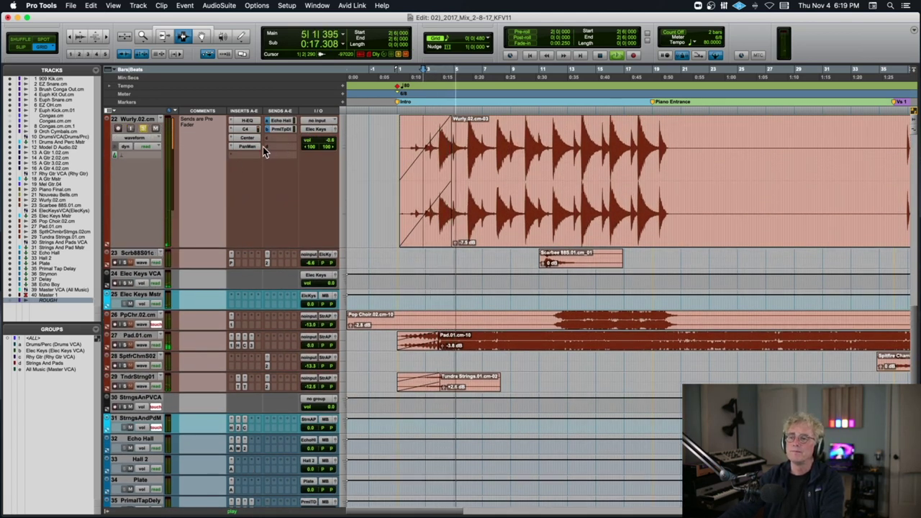
left_click(285, 121)
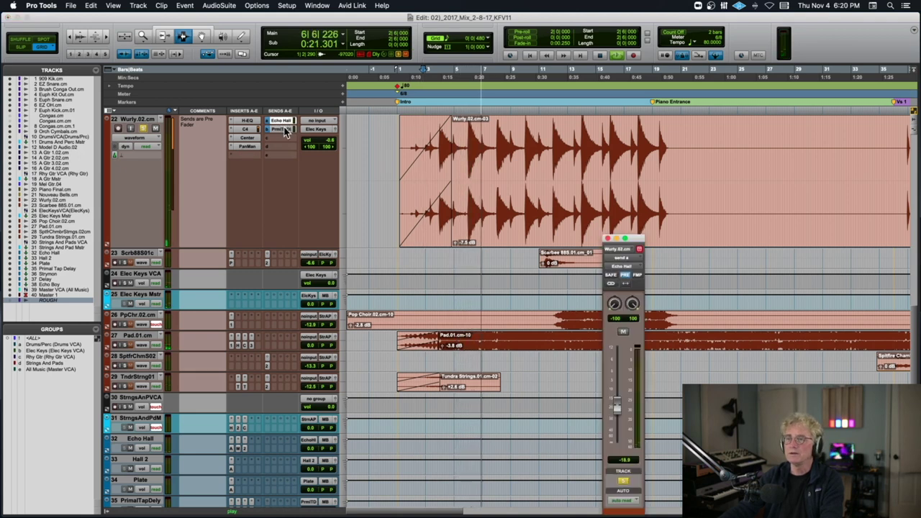
left_click(283, 130)
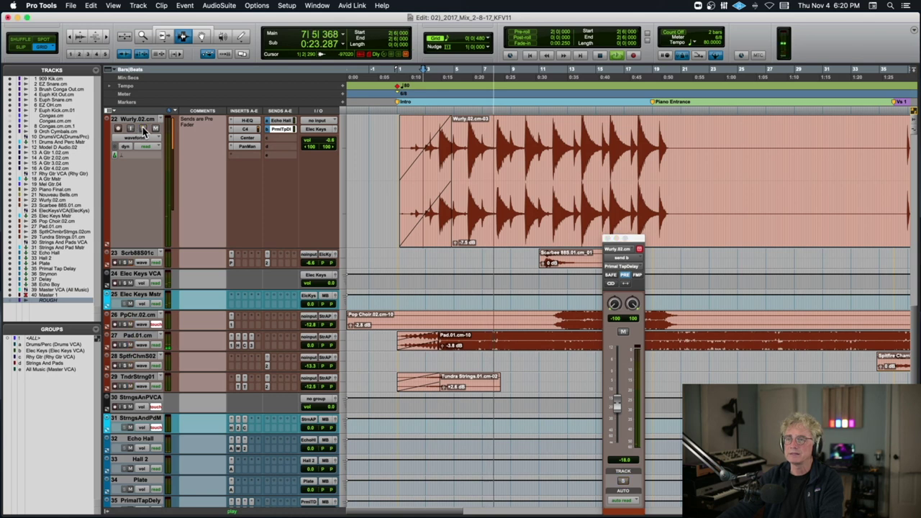
key("space")
- Audition the soloed Wurly from bar 2 with the PrimalTapDelay return muted and unmuted
scroll(216, 154, "down", 5)
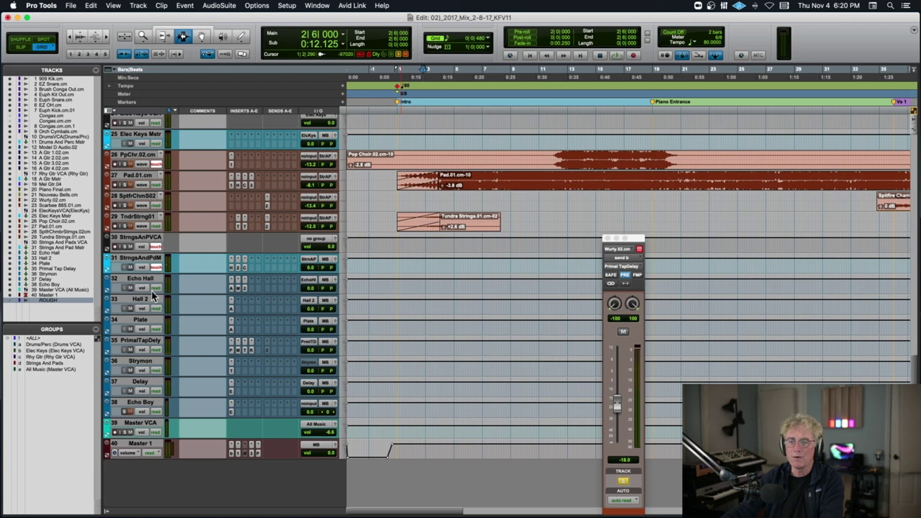
key("space")
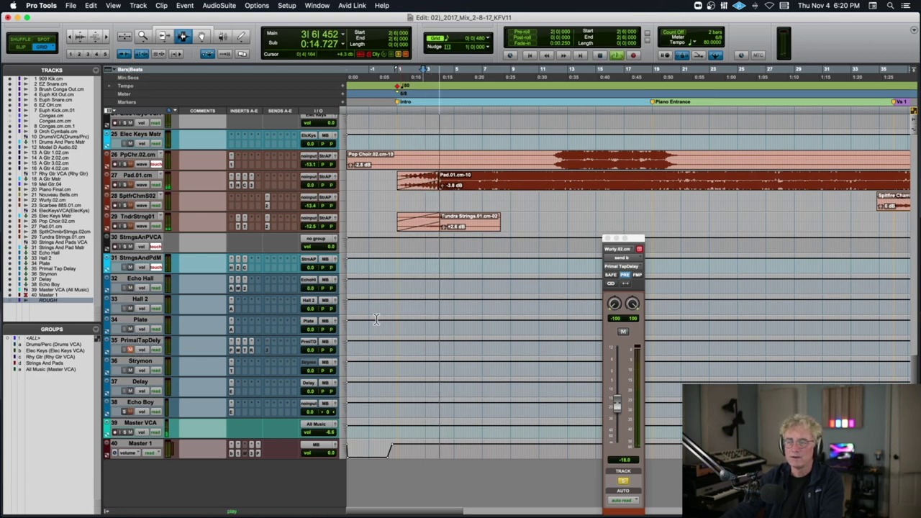
scroll(481, 311, "up", 5)
scroll(481, 312, "up", 8)
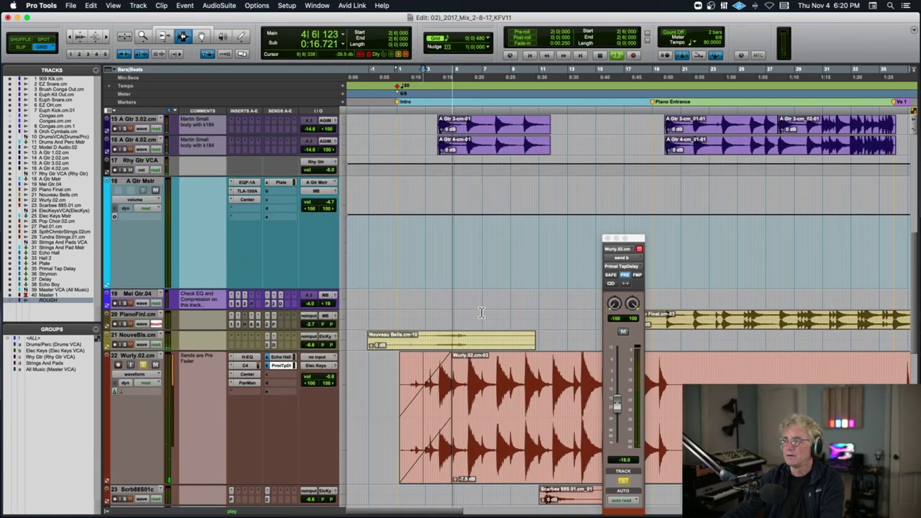
scroll(482, 312, "up", 3)
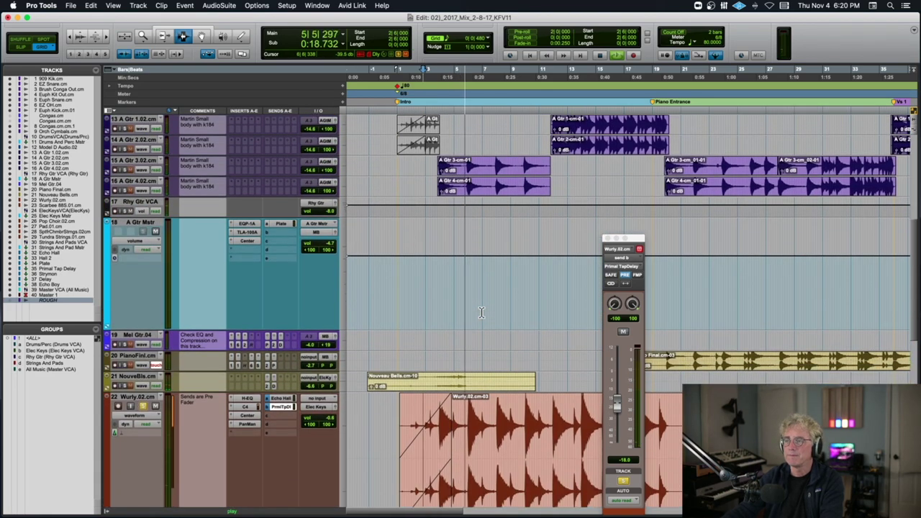
scroll(482, 312, "down", 10)
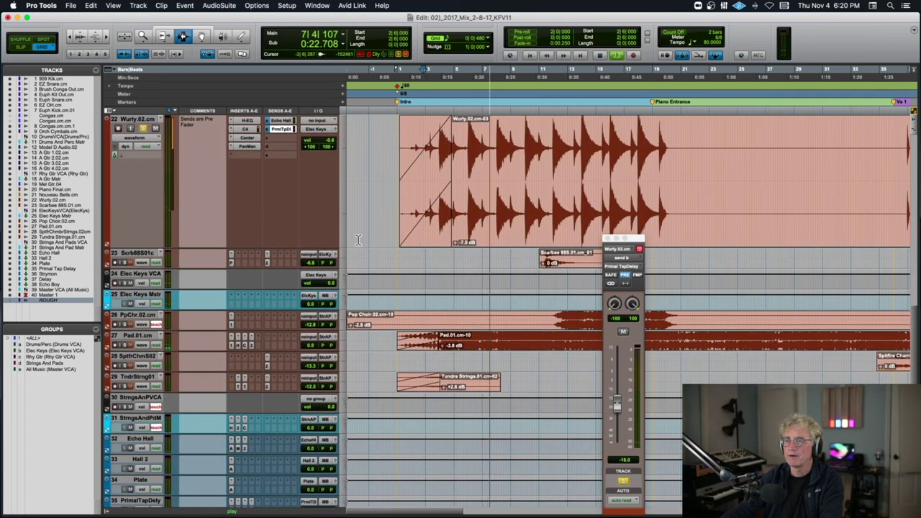
scroll(305, 156, "down", 5)
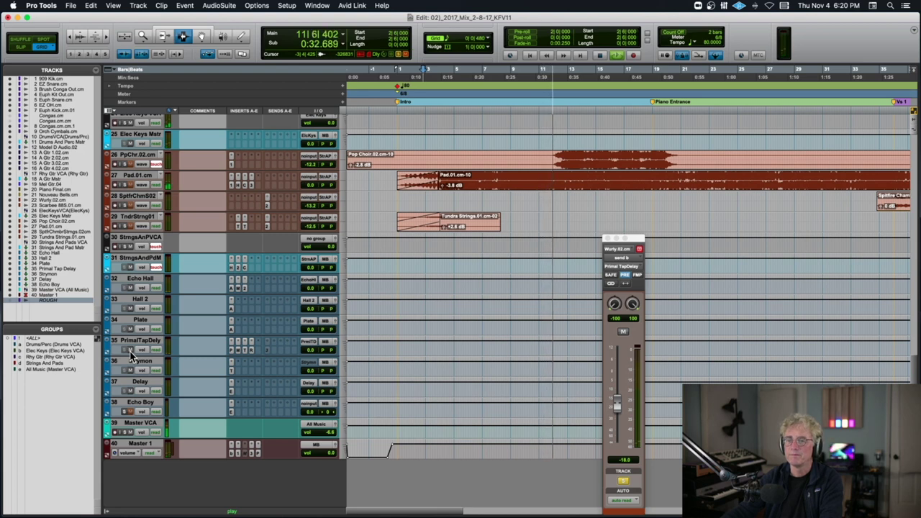
key("space")
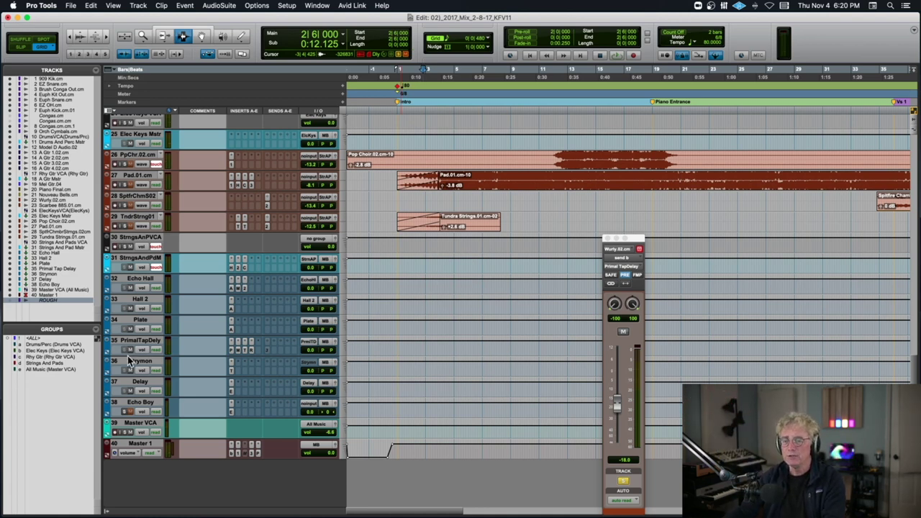
- Enlarge the PrimalTapDelay return track and open its PrimalTap insert
left_click_drag(130, 356, 130, 409)
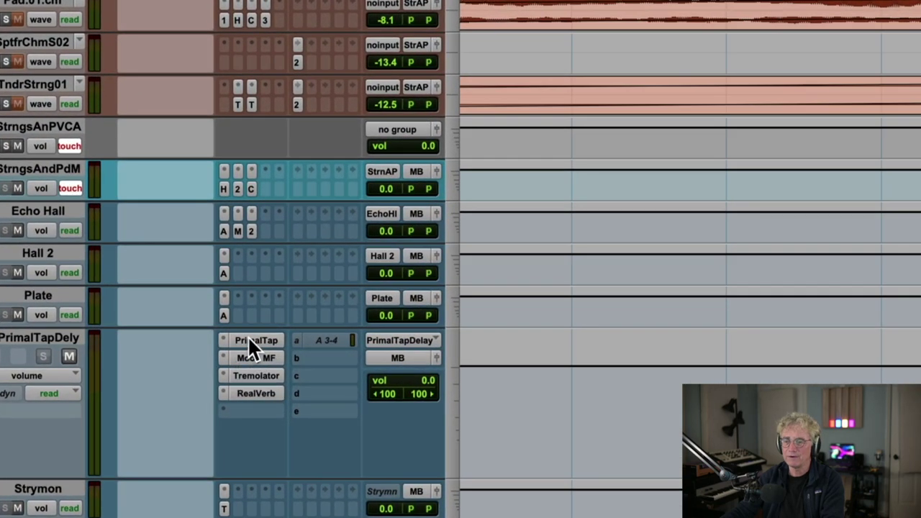
left_click(247, 342)
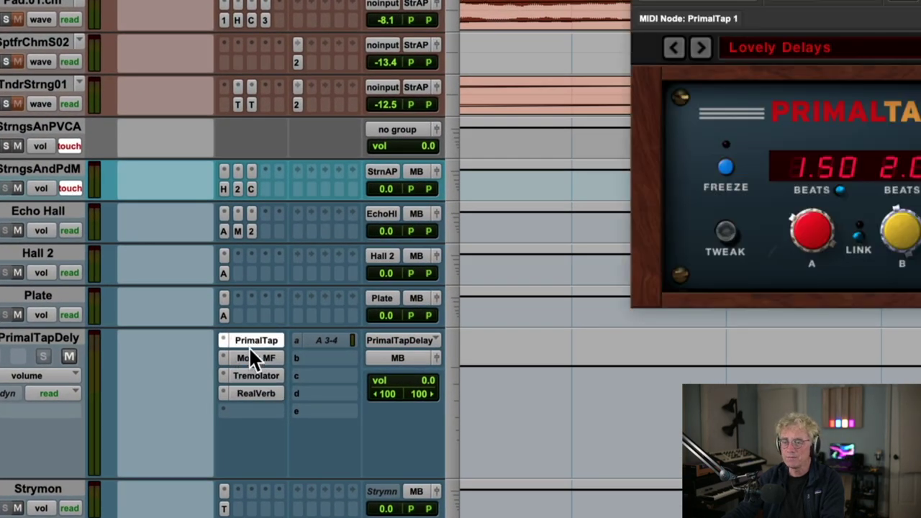
- Inspect the PrimalTap, Moog MF, Tremolator and RealVerb inserts on the PrimalTapDelay return, and close the RealVerb window
left_click(253, 356)
left_click(253, 352)
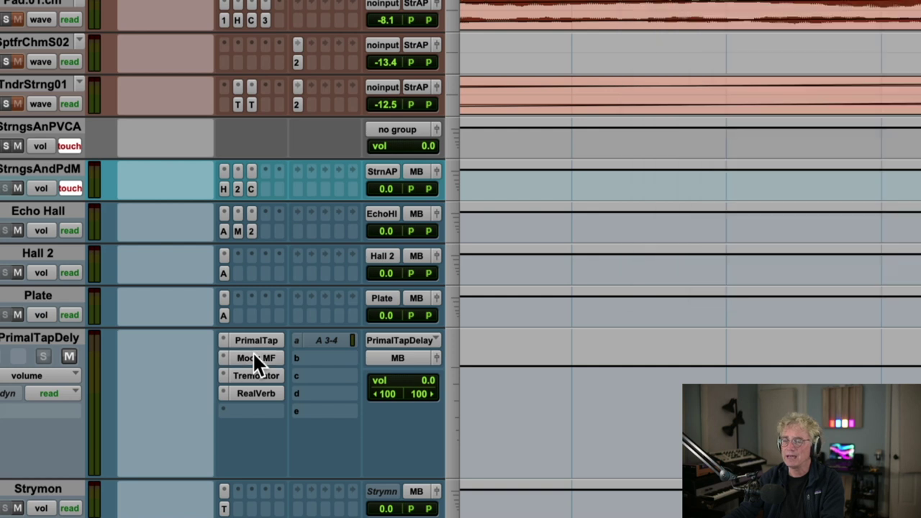
left_click(256, 376)
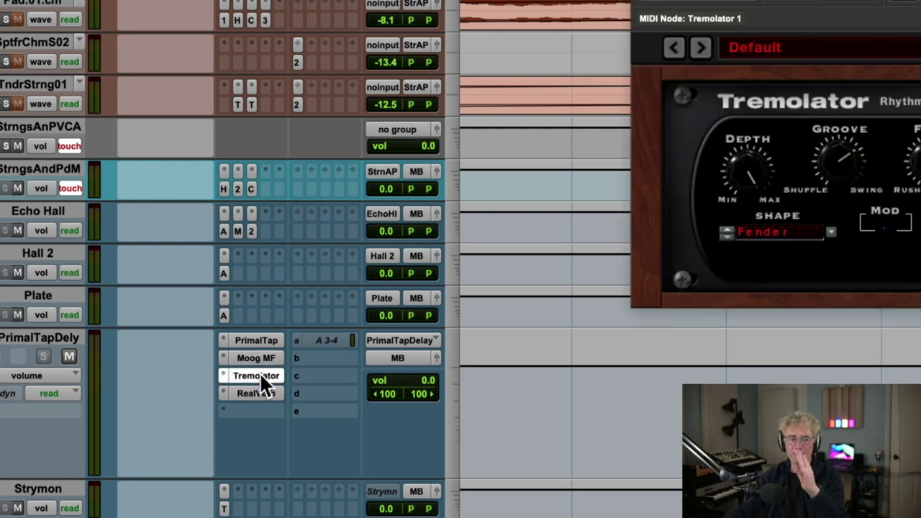
left_click(259, 393)
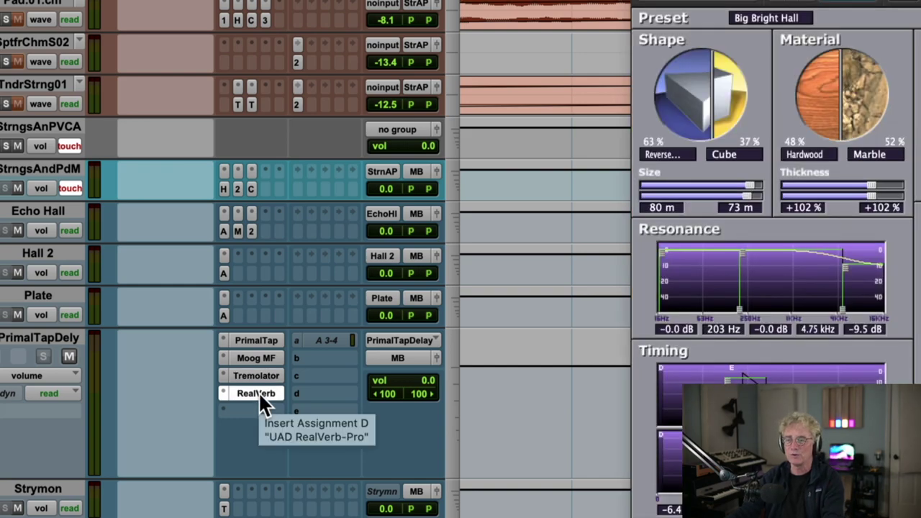
scroll(258, 391, "up", 10)
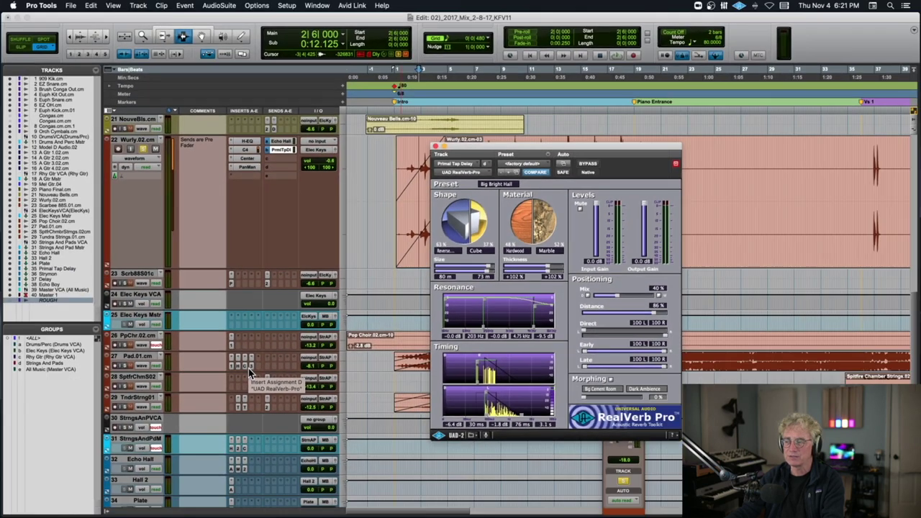
left_click(436, 147)
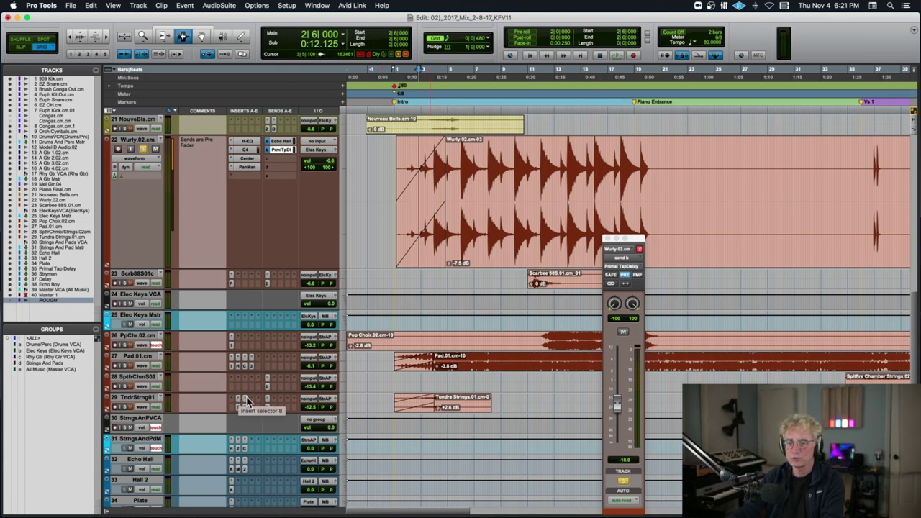
- Audition the soloed Wurly from bar 2 again and raise the PrimalTapDelay return's volume to +12.0
scroll(206, 367, "down", 5)
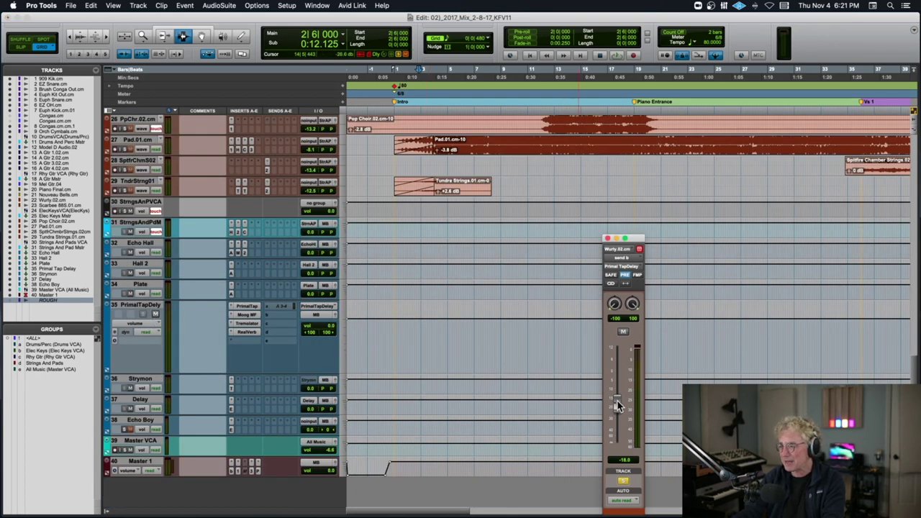
key("space")
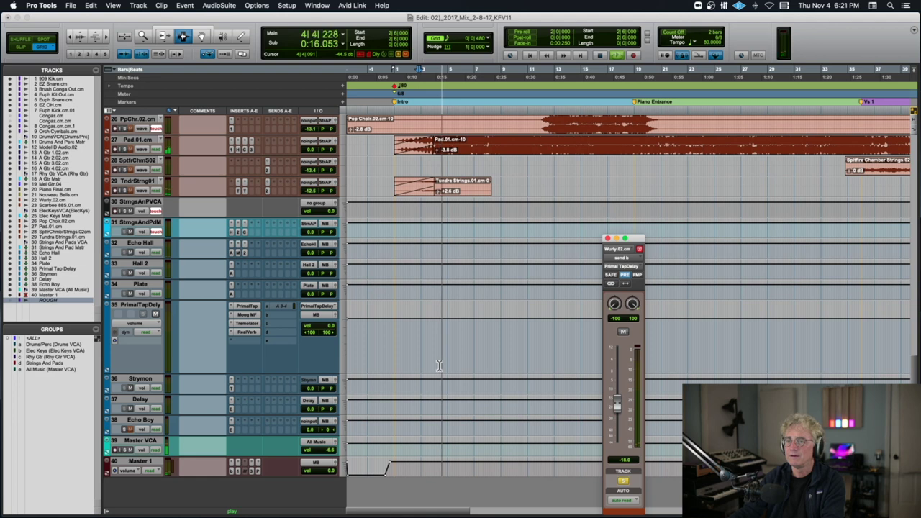
key("space")
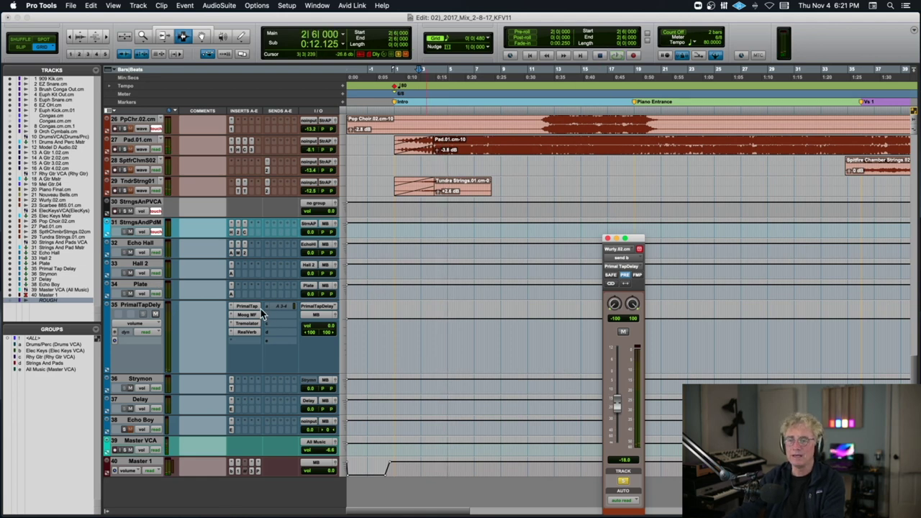
left_click(325, 330)
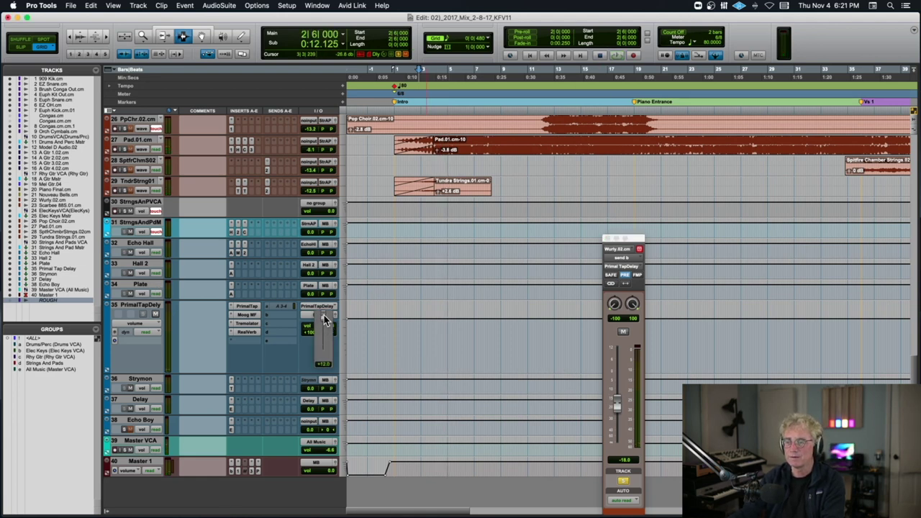
left_click_drag(326, 319, 325, 321)
- Play from bar 2 with the PrimalTapDelay inserts bypassed, re-enabling Tremolator and RealVerb during playback
key("space")
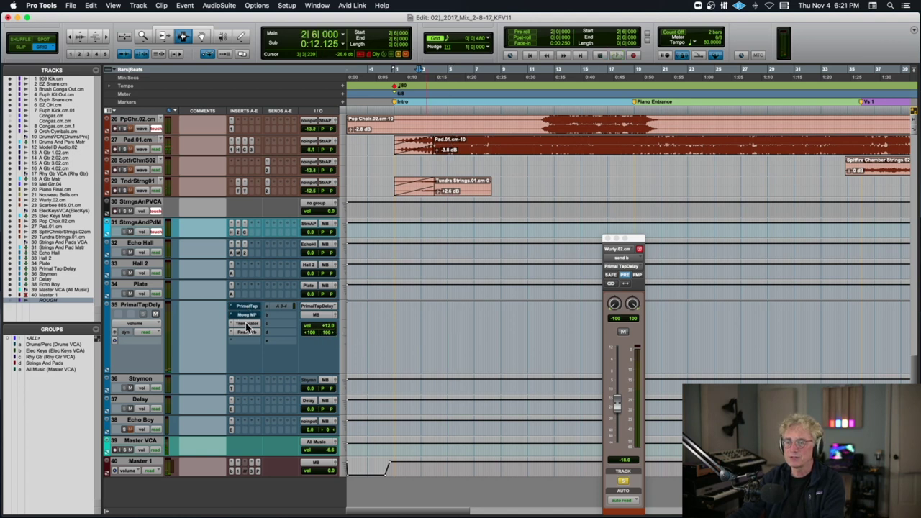
key("space")
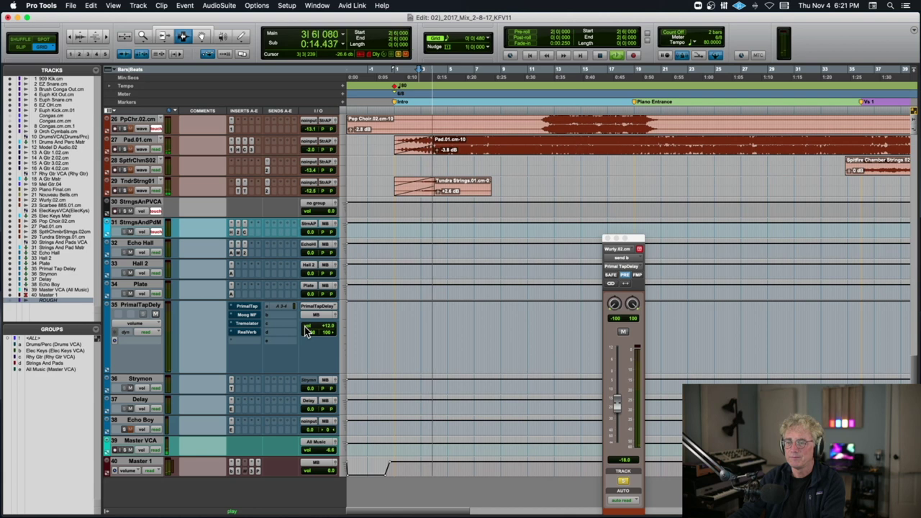
left_click(248, 325, "super")
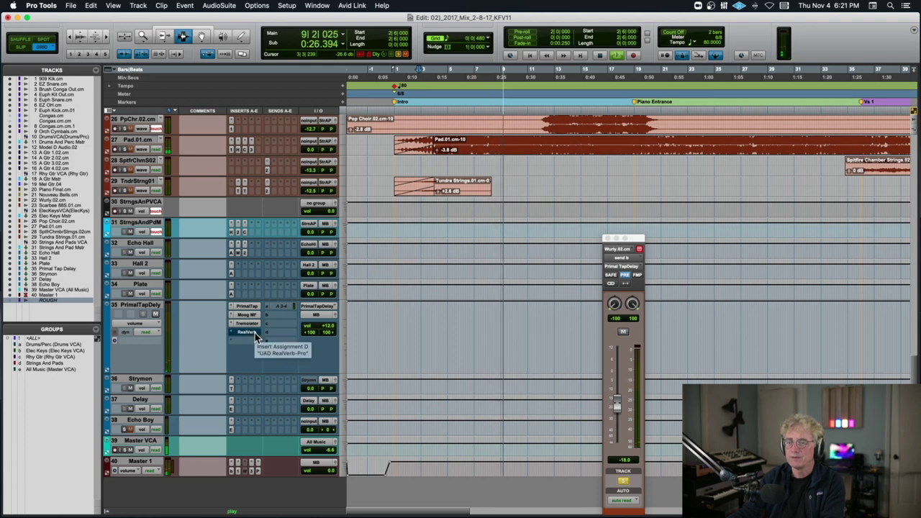
left_click(246, 333, "super")
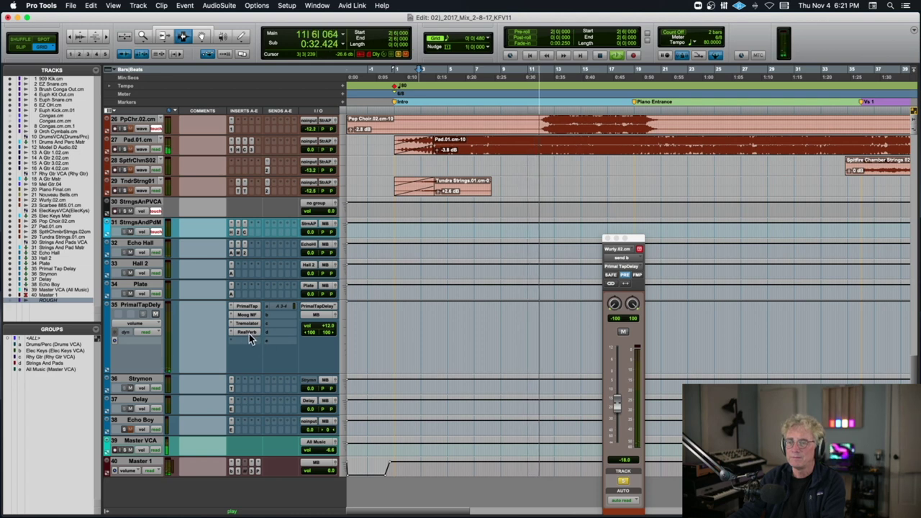
- Audition the acoustic guitars from bar 12 with Rhy Gtr VCA soloed, and close the Wurly track's send b window
scroll(249, 334, "up", 5)
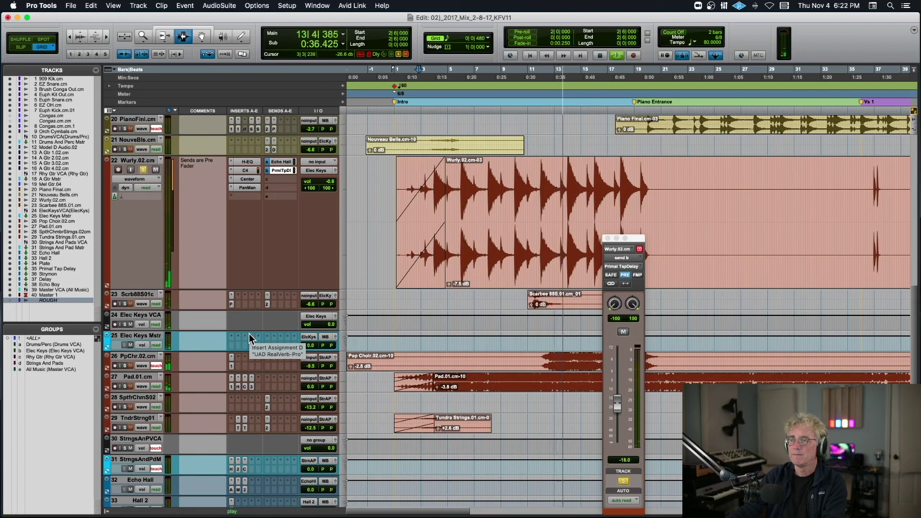
scroll(249, 334, "down", 5)
scroll(266, 328, "down", 1)
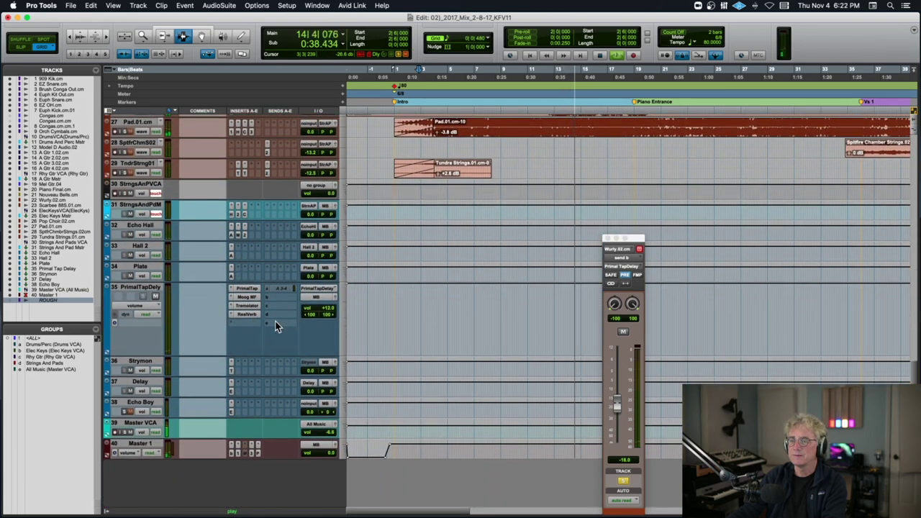
scroll(393, 298, "up", 5)
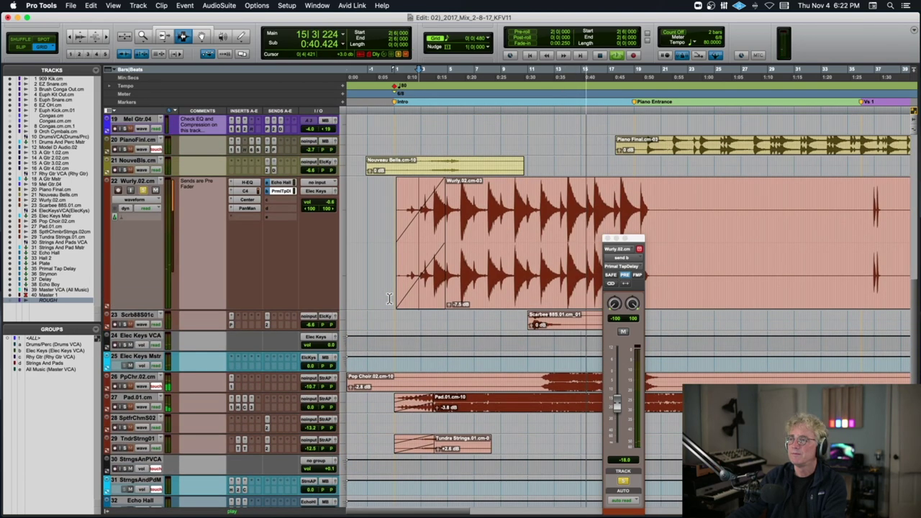
scroll(388, 298, "up", 3)
scroll(388, 299, "up", 2)
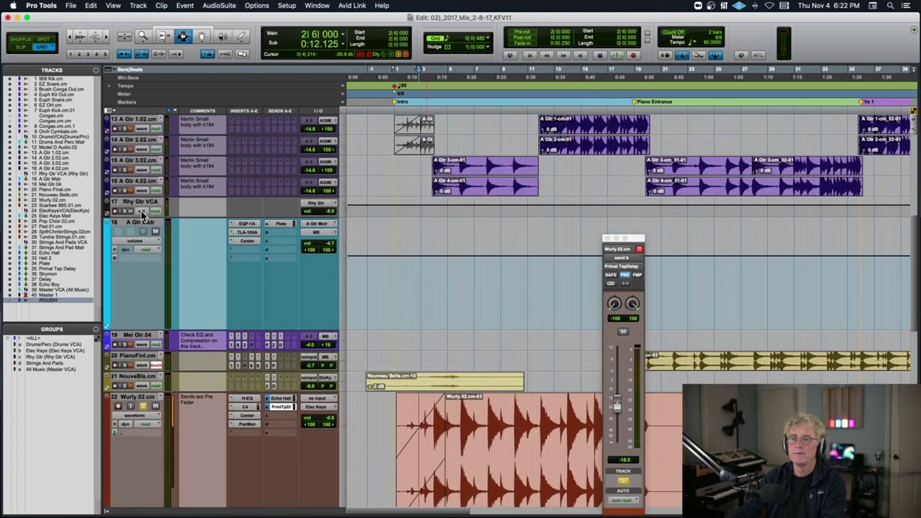
left_click(541, 205)
key("space")
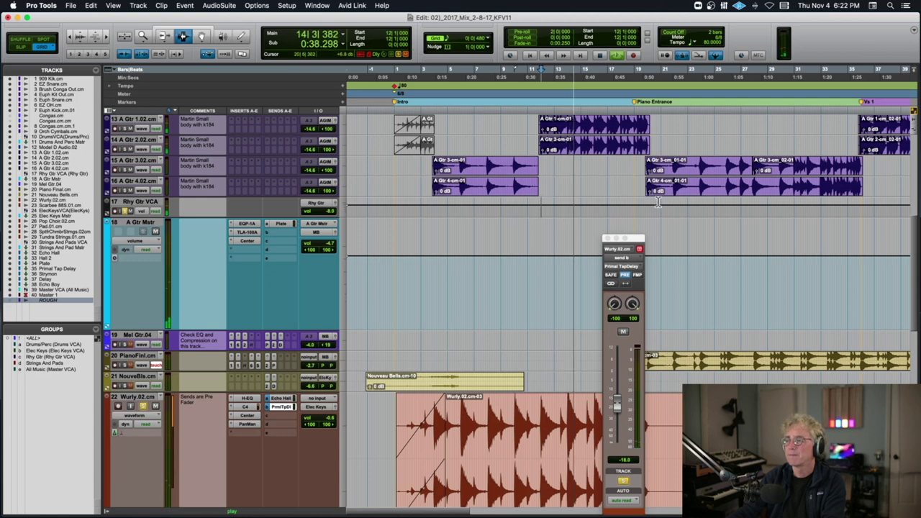
left_click(607, 239)
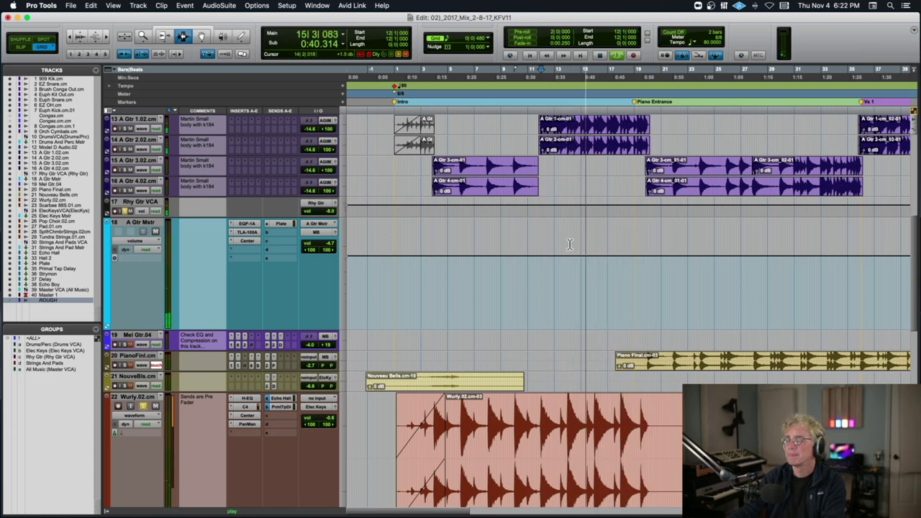
- Reduce the track heights to fit more of the session in the Edit window
scroll(570, 245, "down", 1)
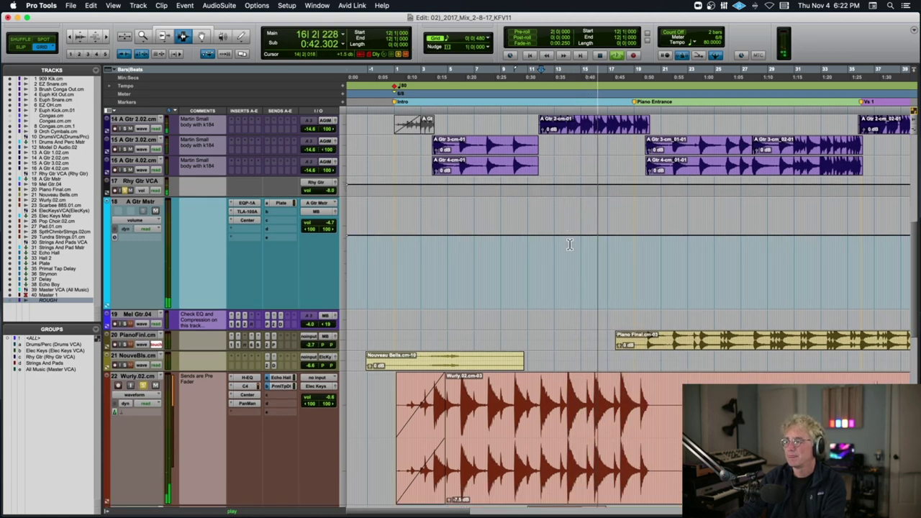
scroll(569, 245, "down", 2)
key("ctrl+alt+Down")
key("ctrl+alt+Down")
key("ctrl+alt+Down")
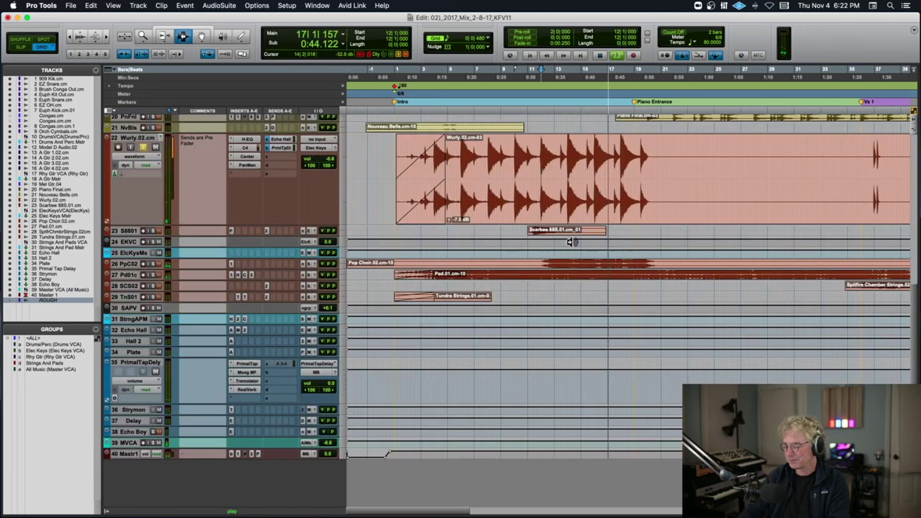
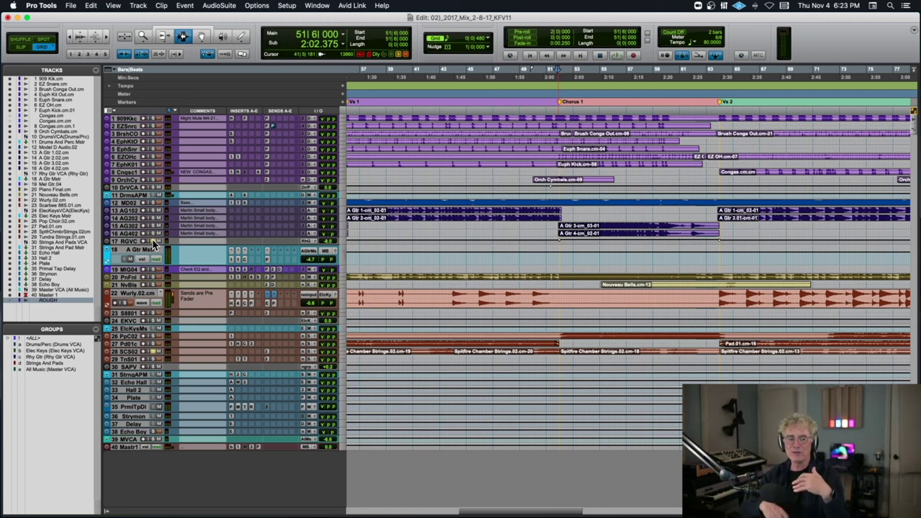
- Audition soloed combinations of the rhythm guitars, choir, pad and strings from bar 51, bar 64 and bar 72
key("space")
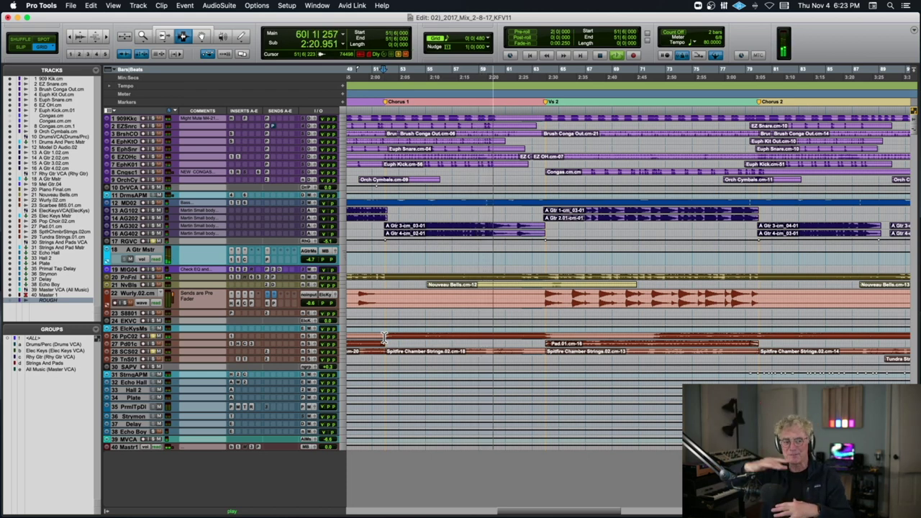
key("space")
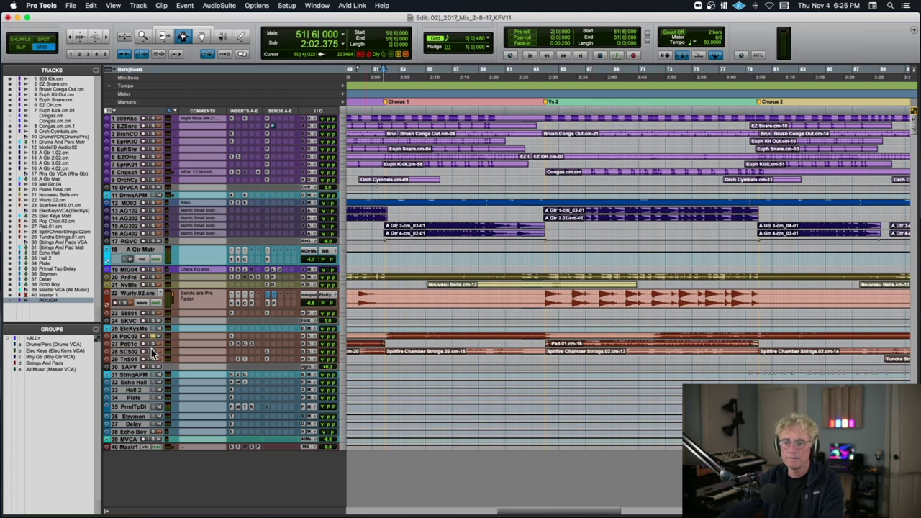
left_click(546, 345)
key("space")
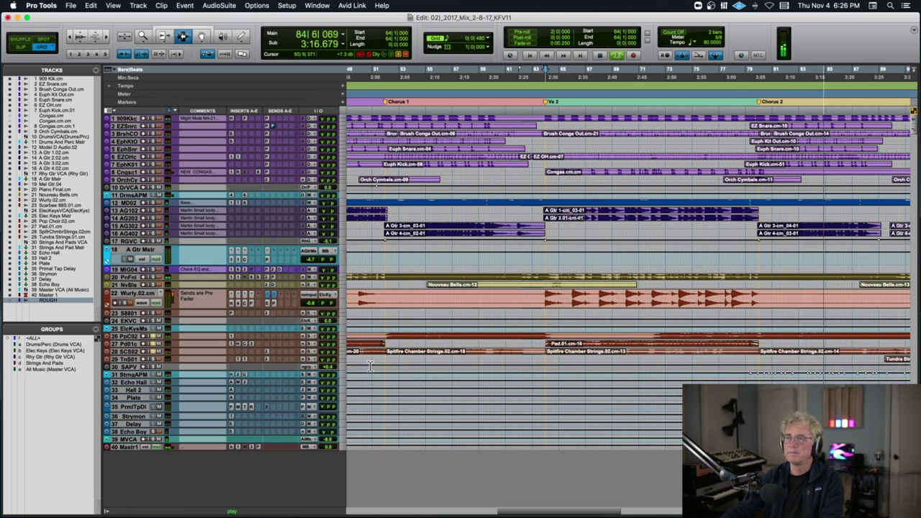
left_click(661, 338)
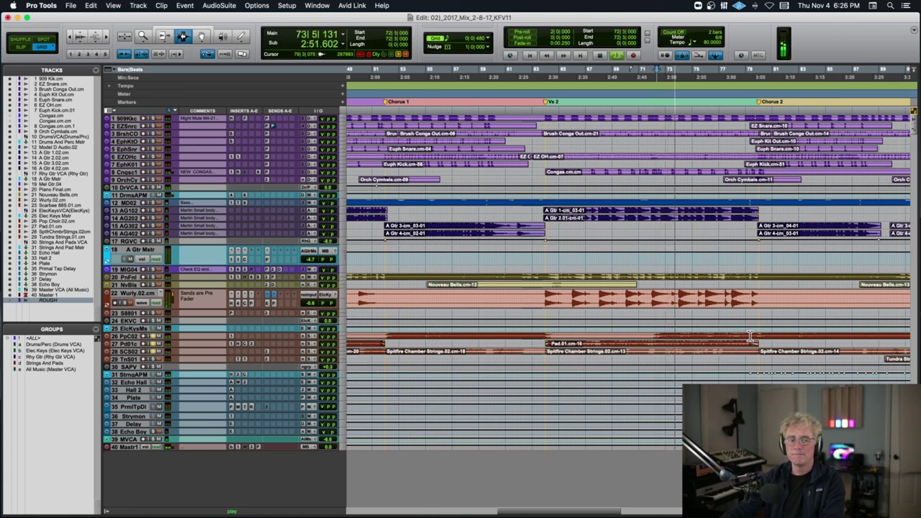
- Audition Chorus 2 from bar 80 with the bass, rhythm guitars and piano soloed, and stop playback
scroll(750, 337, "right", 5)
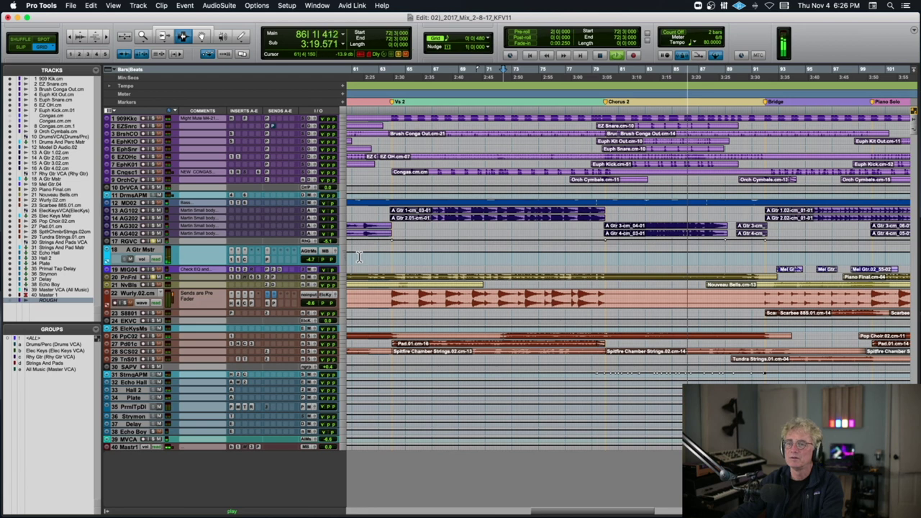
left_click(605, 235)
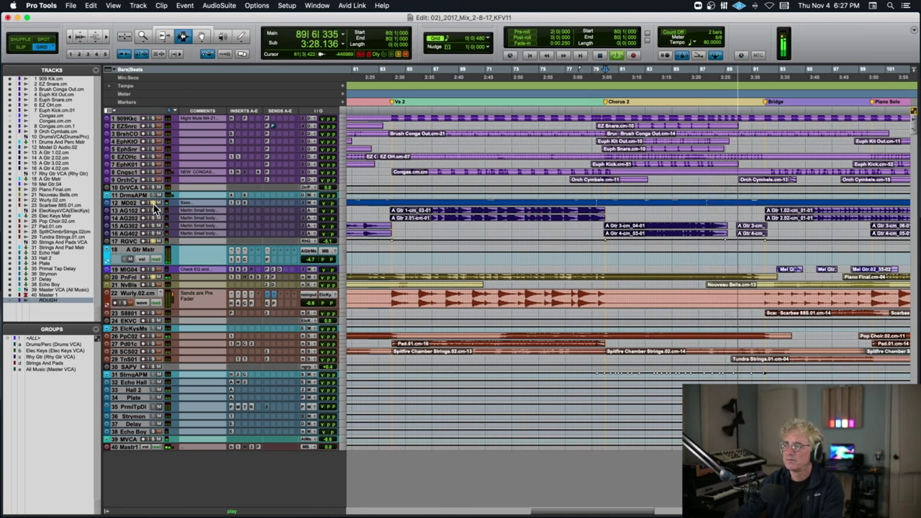
key("space")
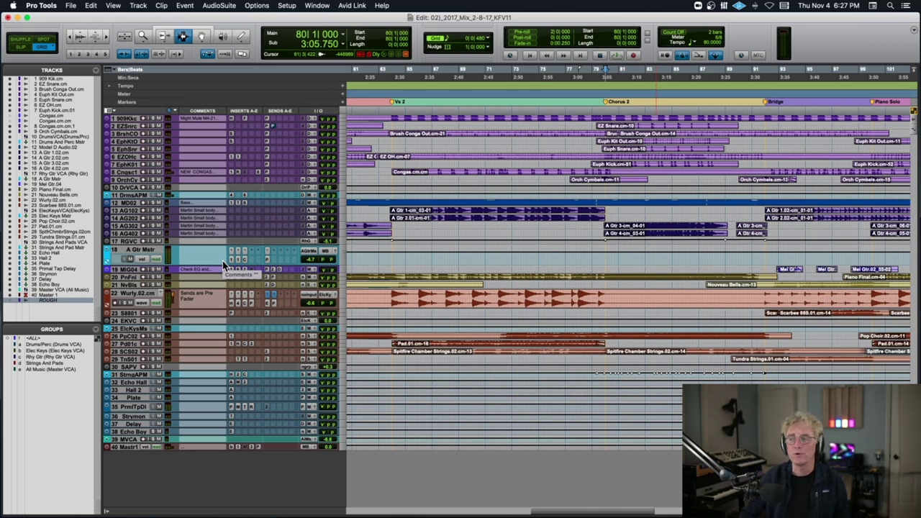
- Audition the soloed pad and Spitfire chamber strings from the start of Vs 2 at bar 64
scroll(223, 265, "left", 5)
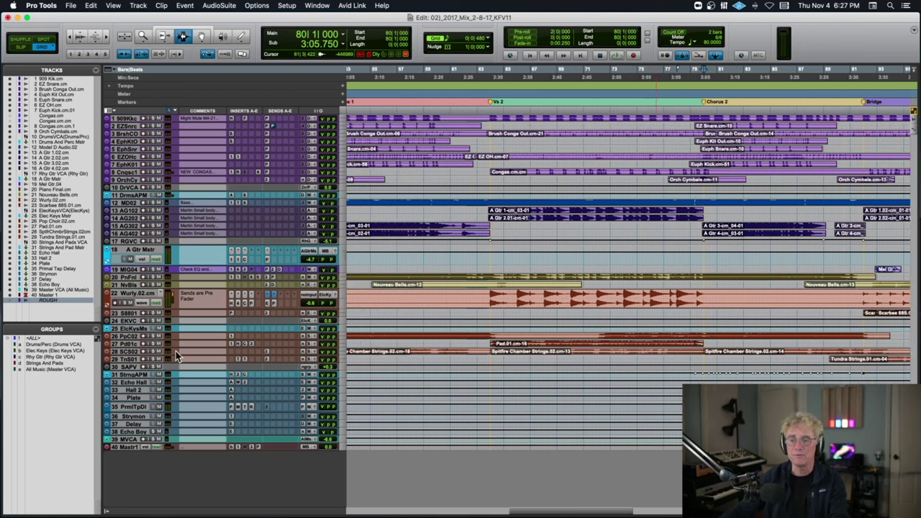
left_click(489, 349)
key("space")
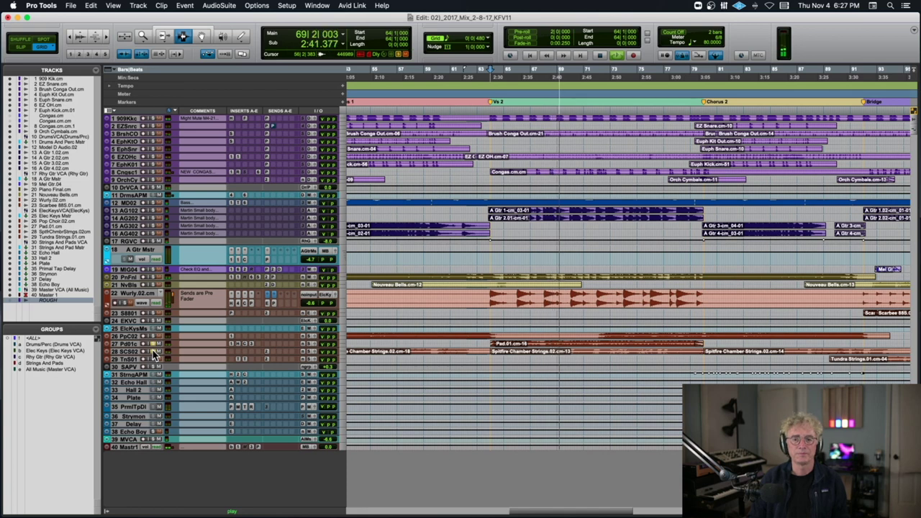
key("space")
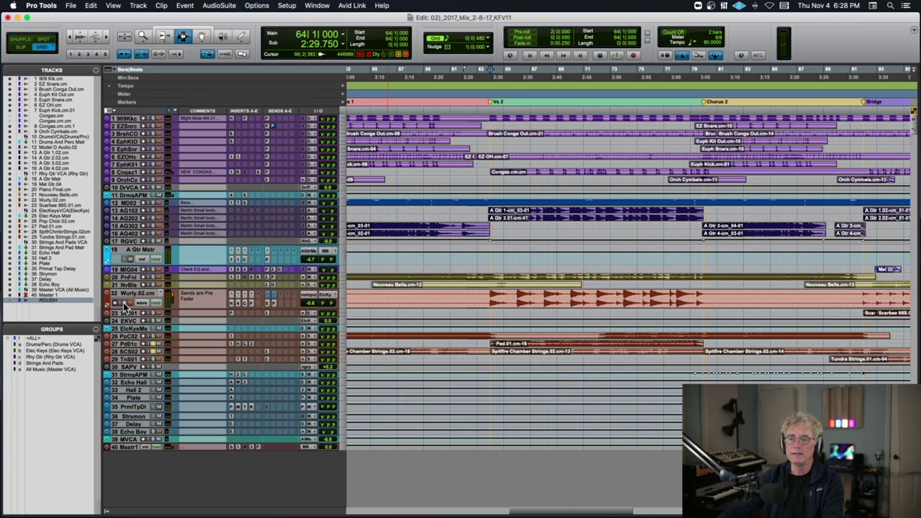
- Audition the soloed Wurly leading into Vs 2 from 63|6, and restart playback from 63|3
key("space")
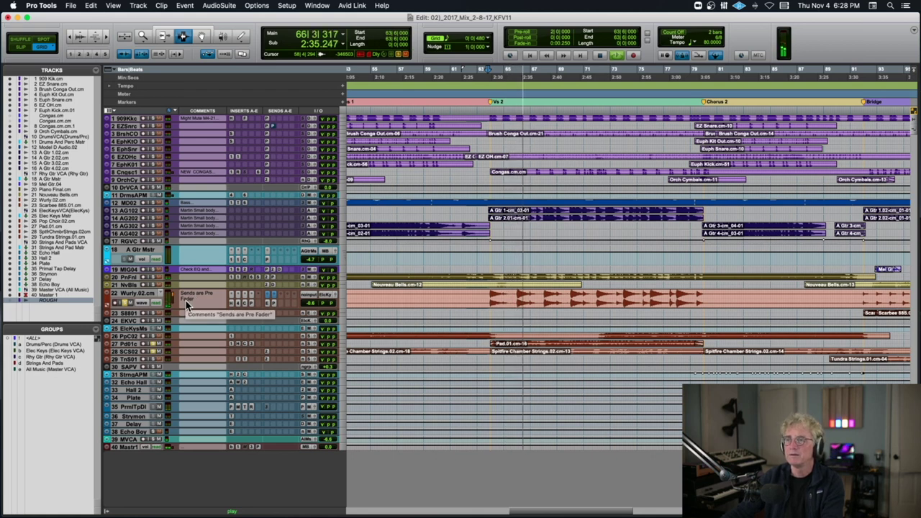
key("space")
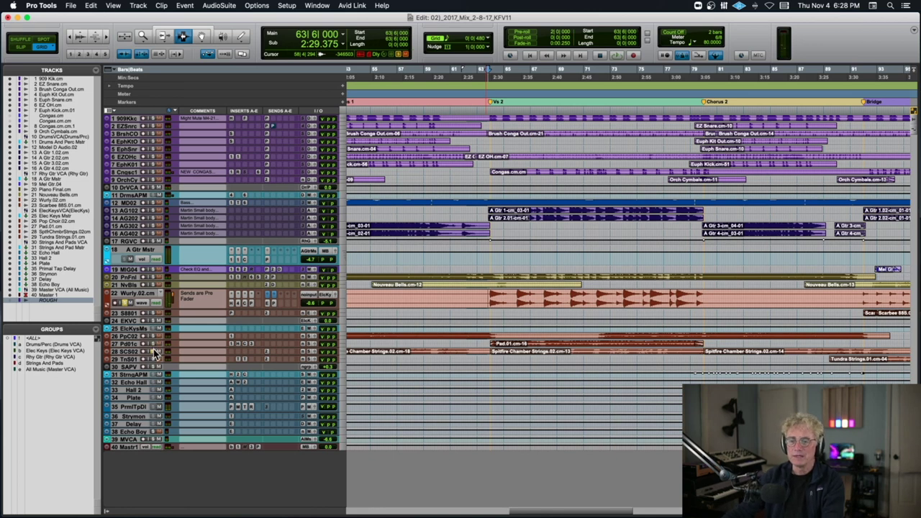
left_click(484, 301)
key("space")
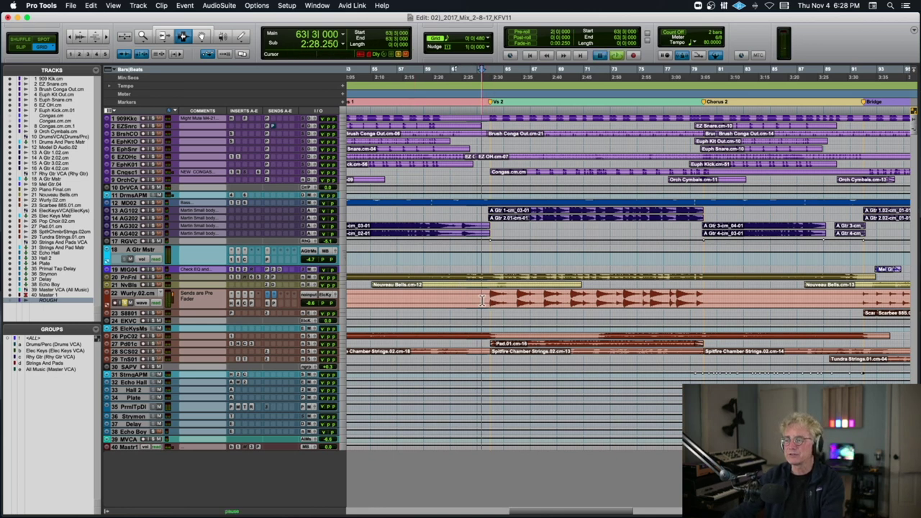
- Audition the Wurly leading into Vs 2, solo the Spitfire chamber and Tundra strings with it from 63|5, and return to the session start
left_click_drag(484, 301, 605, 299)
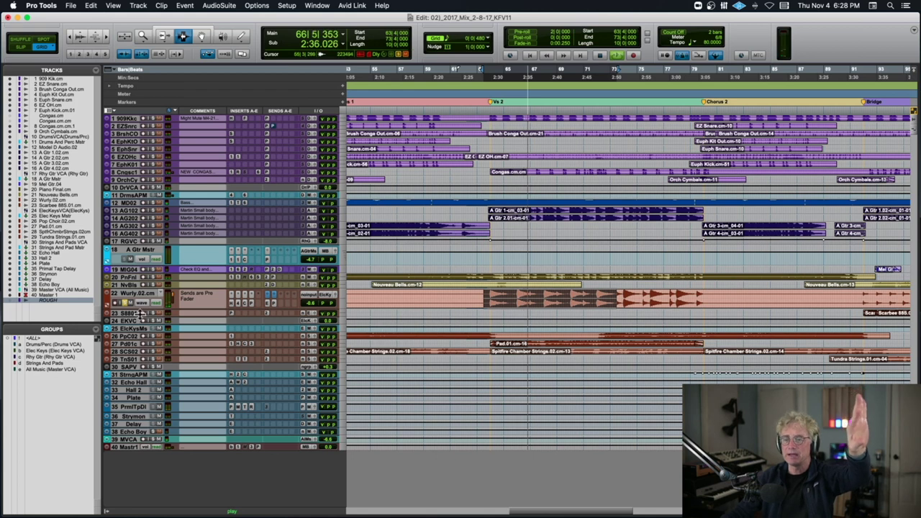
left_click(152, 351)
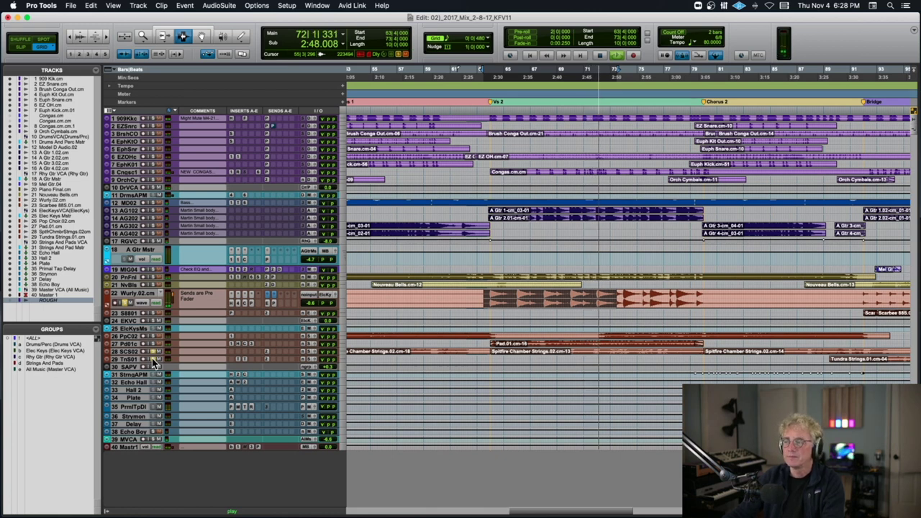
left_click(486, 295)
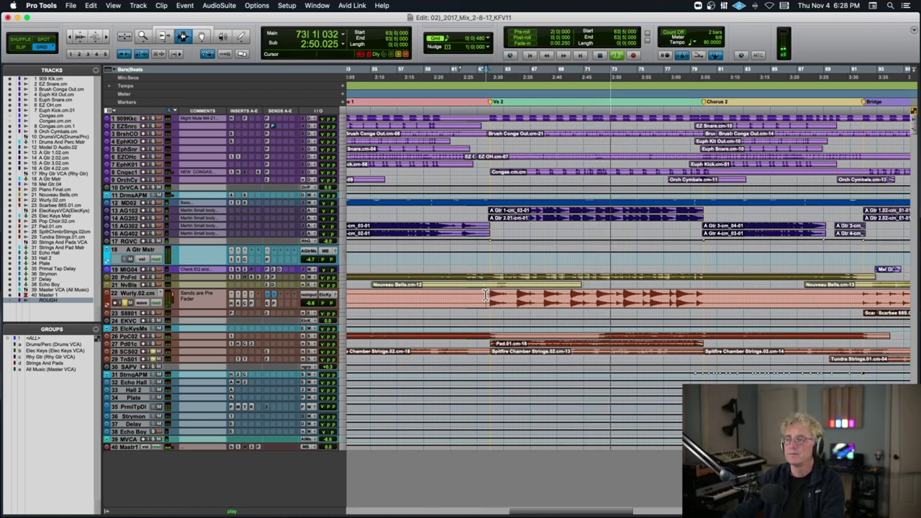
key("space")
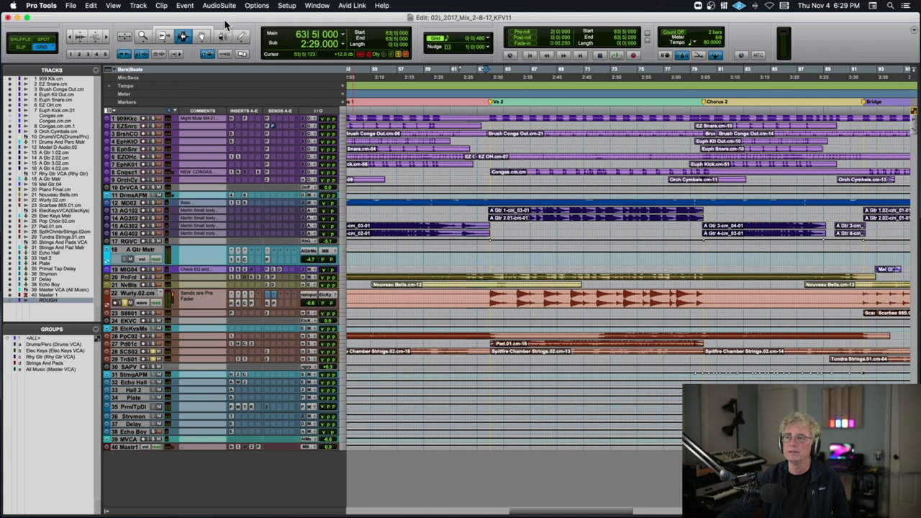
key("Return")
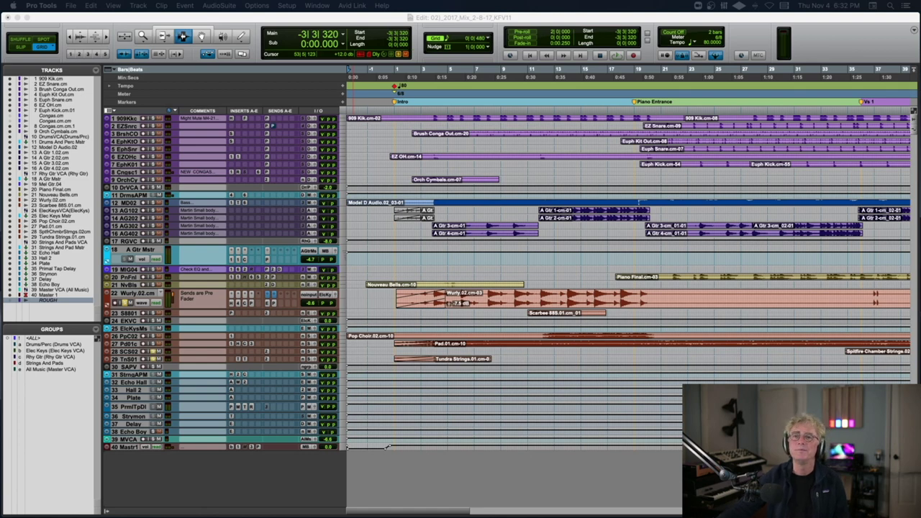
- Switch to the session 15)_2015_7-30-15_PC_KF V06 FOR CLASS and place the edit cursor at the start of the clips
left_click(88, 20)
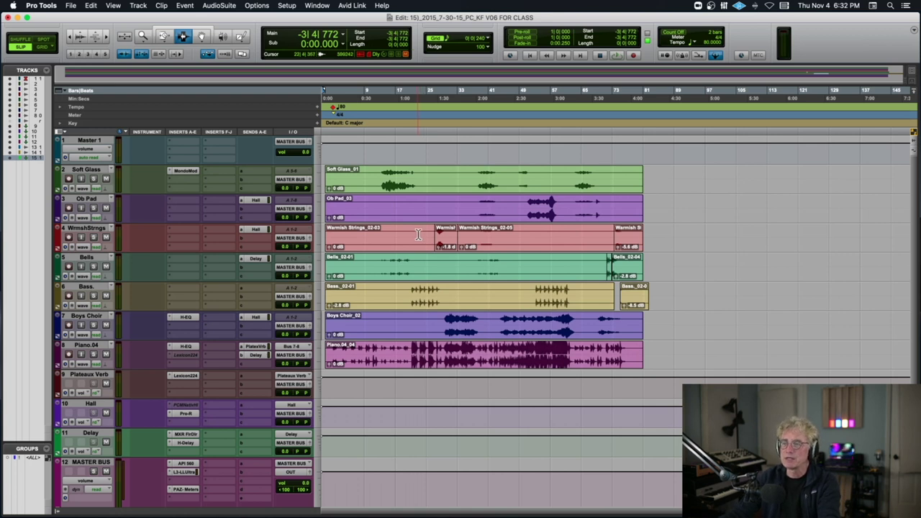
key("t")
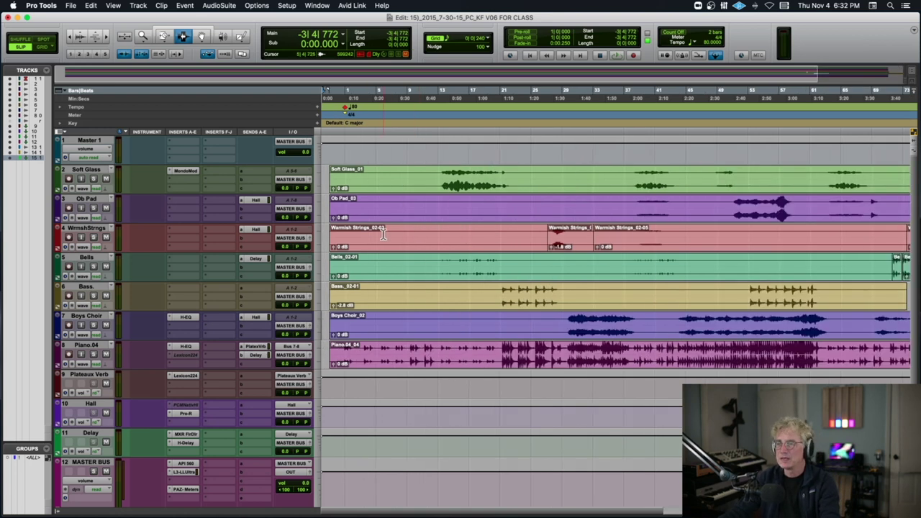
left_click(329, 249)
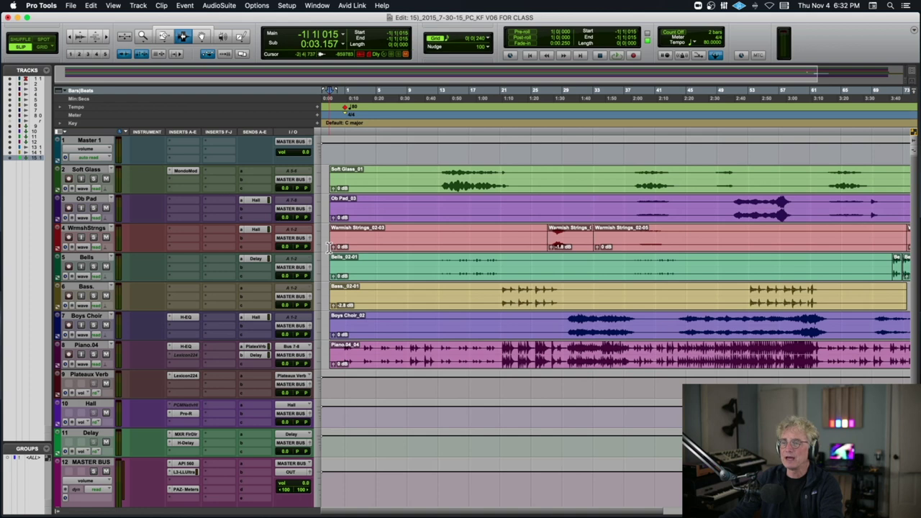
mouse_move(133, 514)
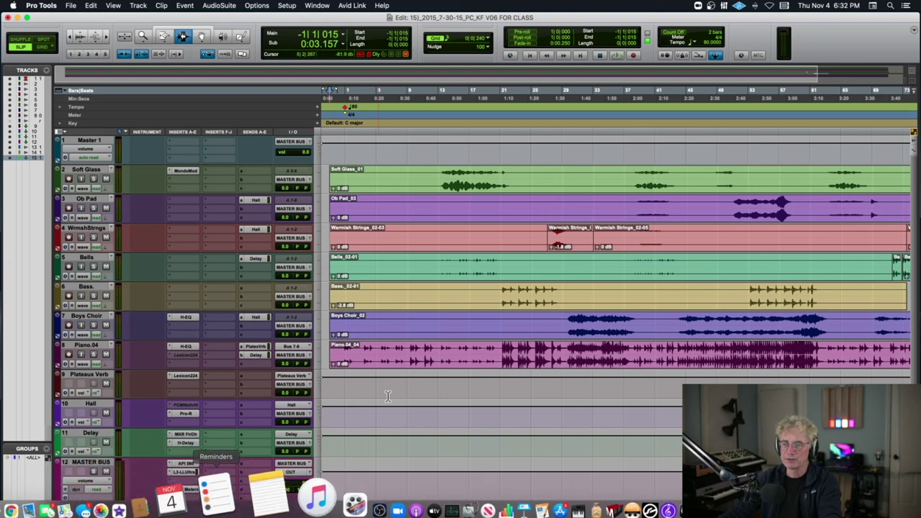
- Place the edit cursor on the Piano track just before its first note, at 0|4|606
left_click(331, 362)
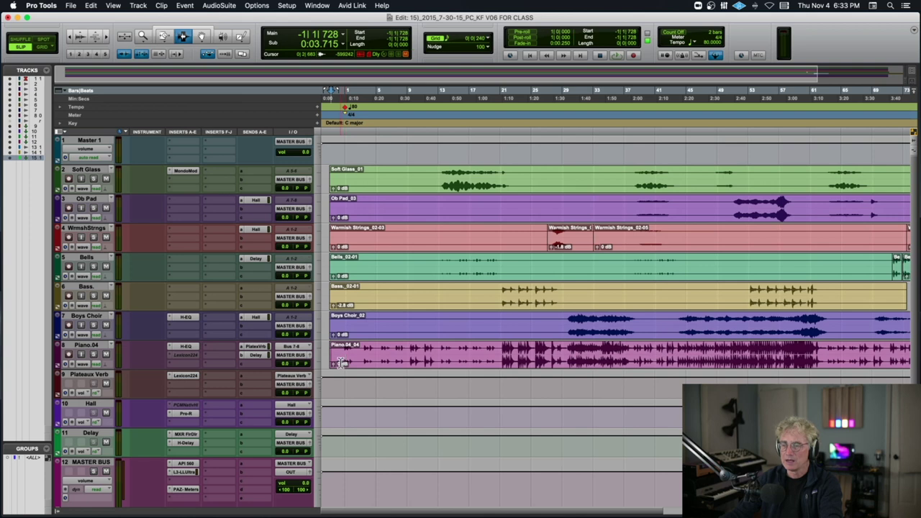
left_click(343, 358)
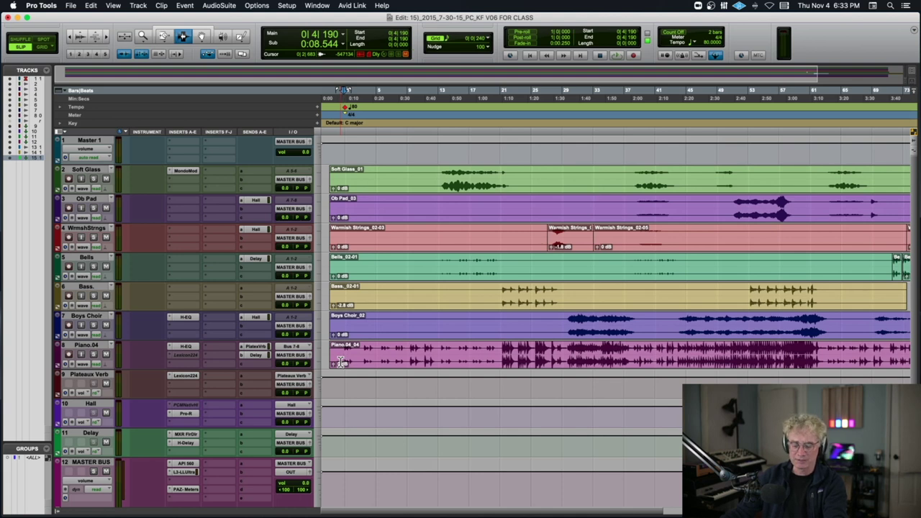
key("r")
key("t")
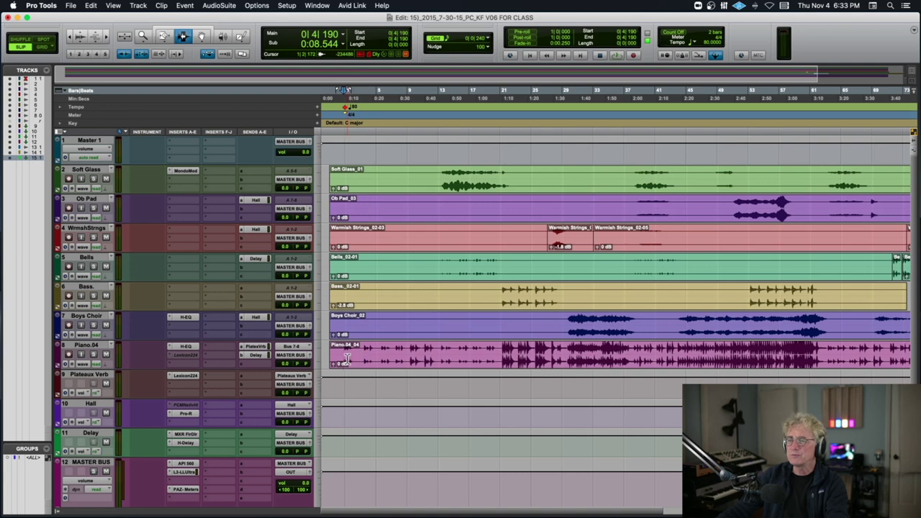
left_click(343, 360)
left_click(344, 360)
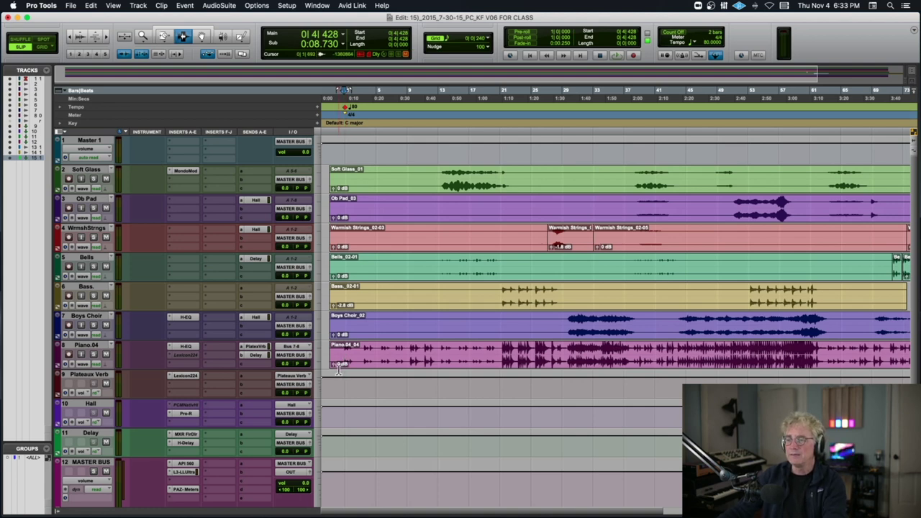
left_click(342, 362)
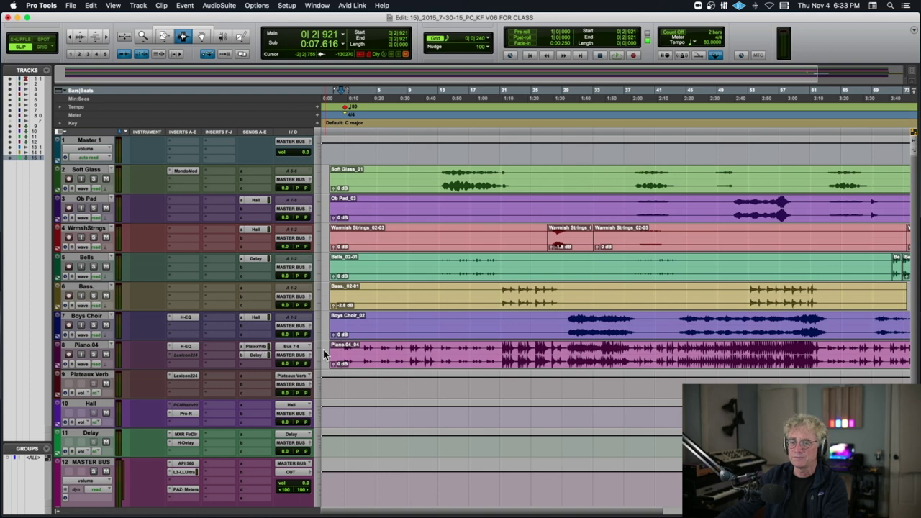
left_click(345, 355)
left_click(342, 357)
left_click(343, 357)
left_click(343, 357)
key("t")
key("t")
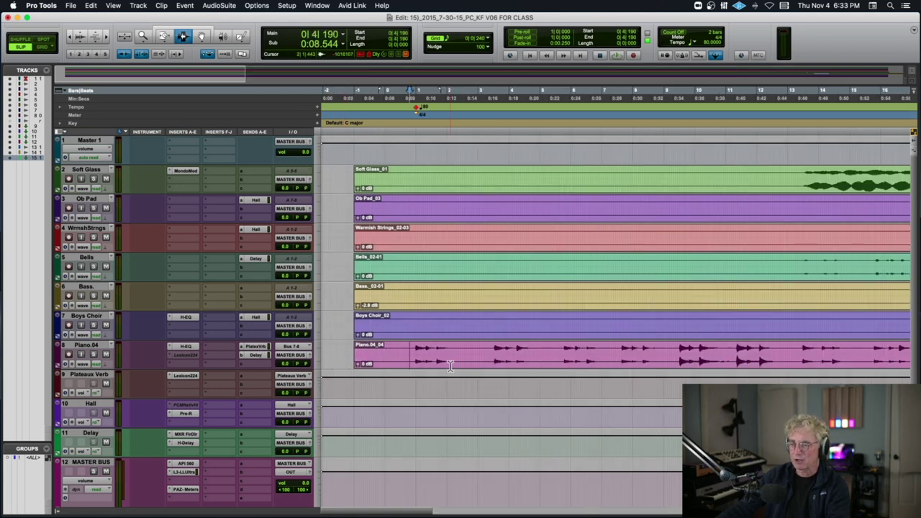
left_click(413, 361)
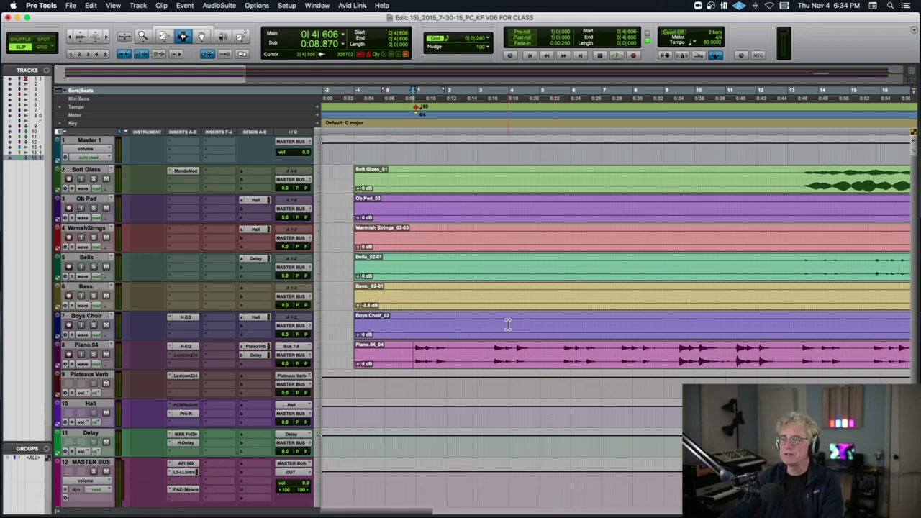
- Play the full mix from 0|4|606 through bar 56 with all tracks in view, and stop playback
scroll(508, 325, "right", 3)
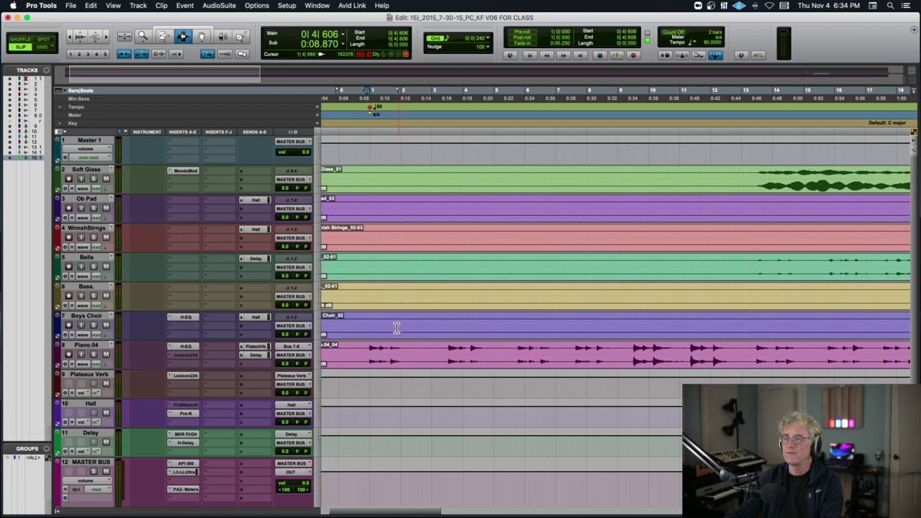
scroll(385, 338, "left", 3)
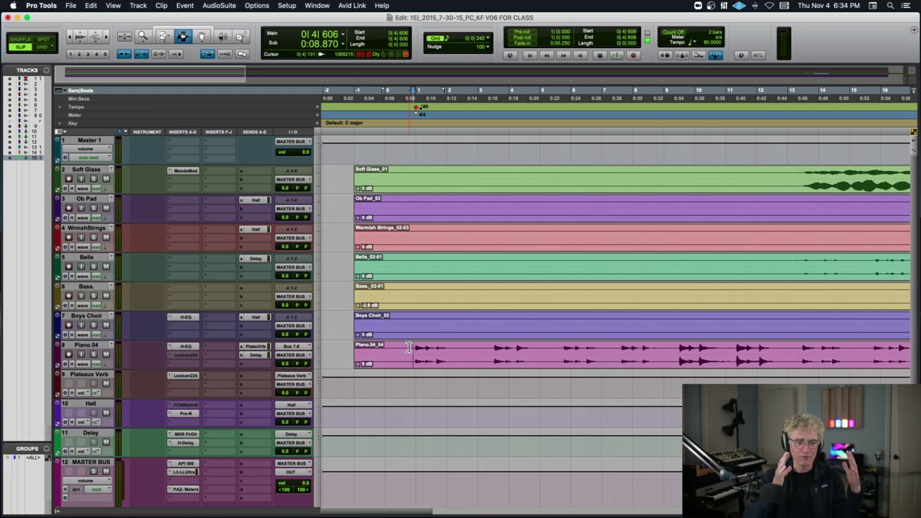
key("space")
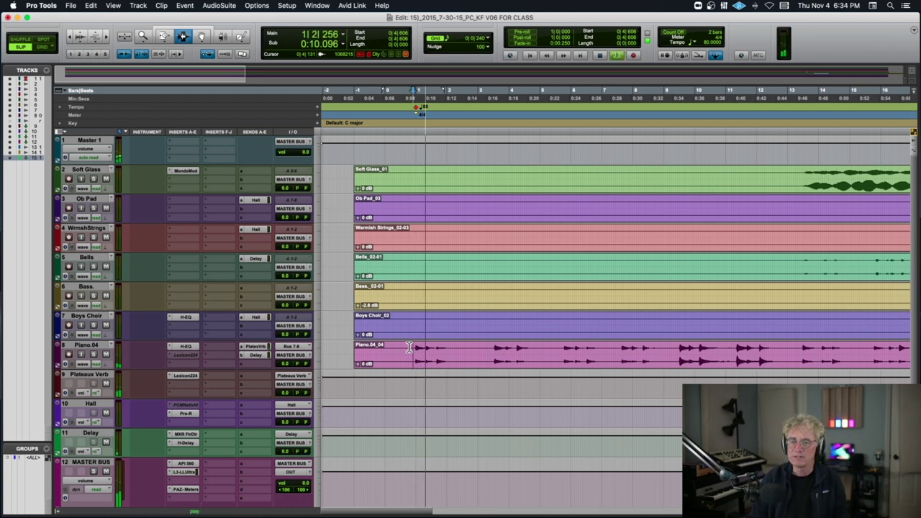
scroll(408, 347, "down", 3)
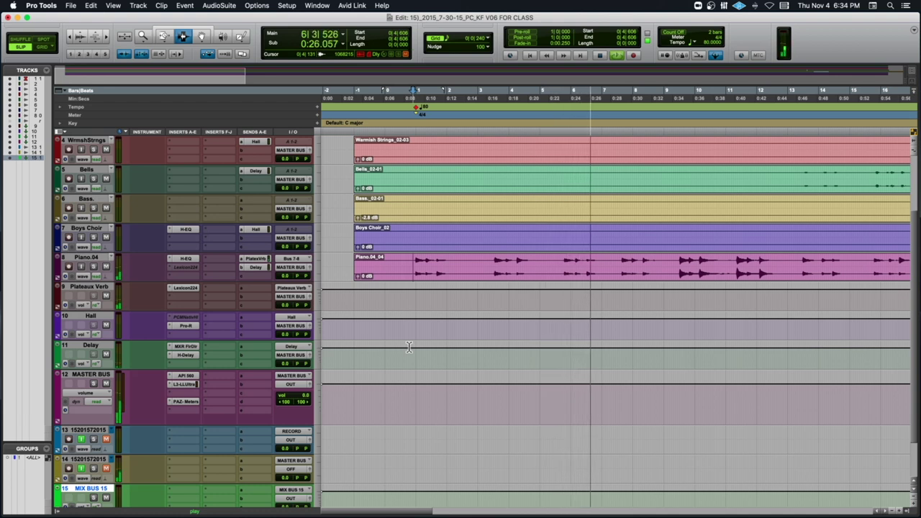
key("r")
key("r")
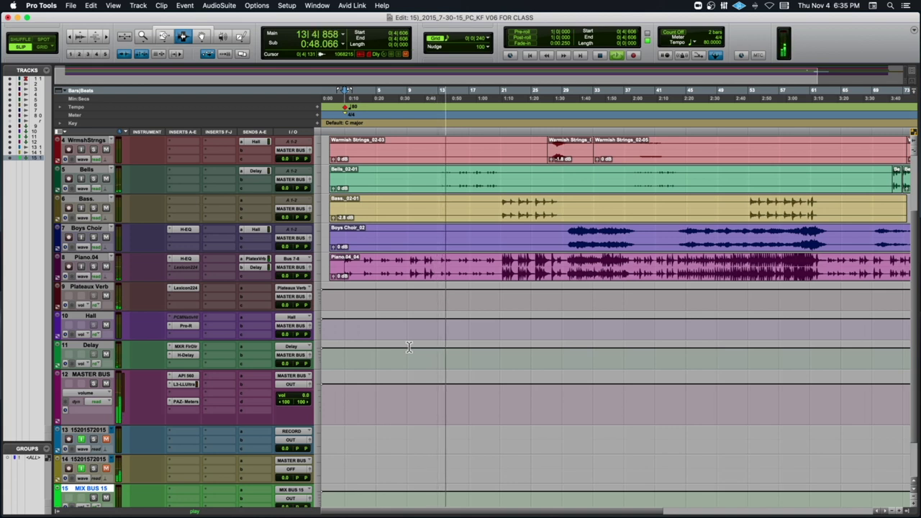
scroll(409, 347, "up", 3)
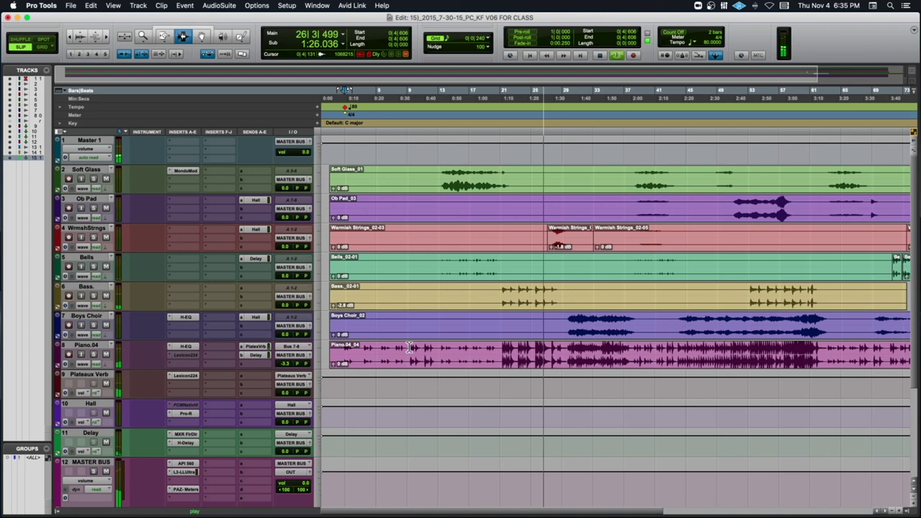
key("r")
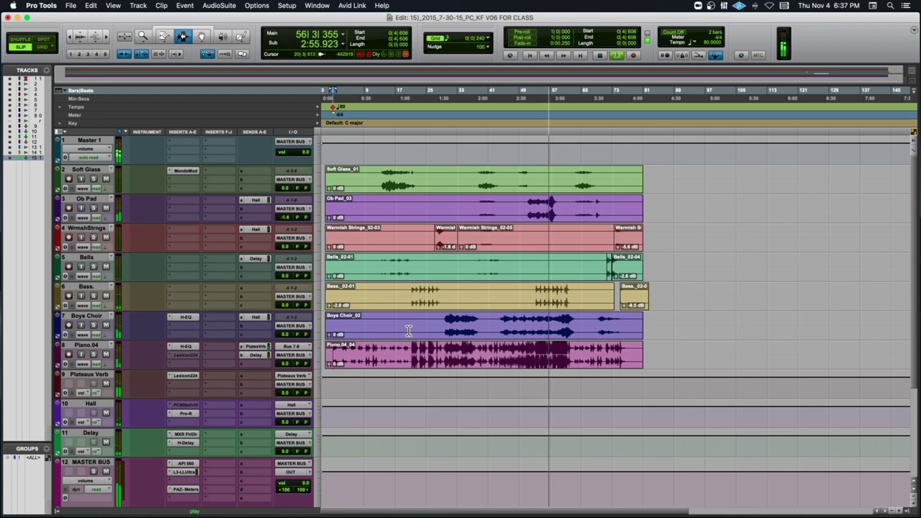
key("space")
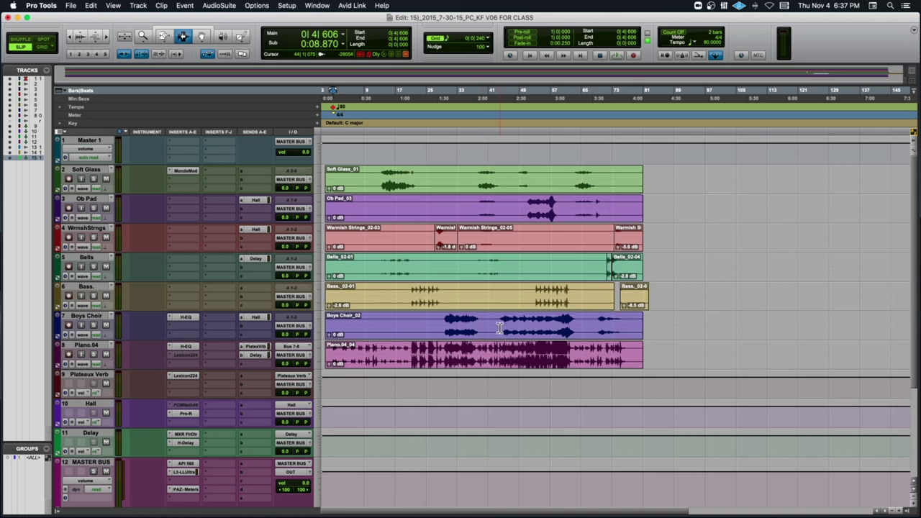
- Audition the full mix from 57|4|536, around the end of the Ob Pad swell, and stop playback
left_click(553, 324)
key("space")
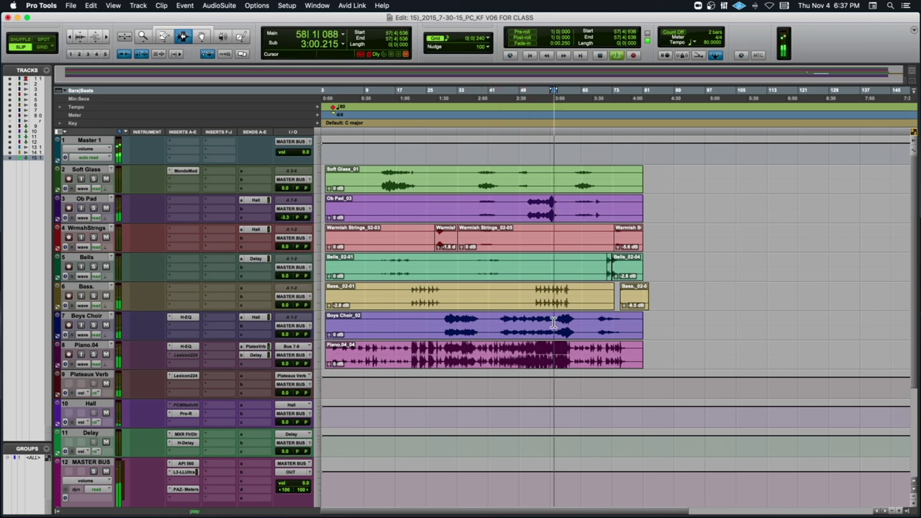
key("space")
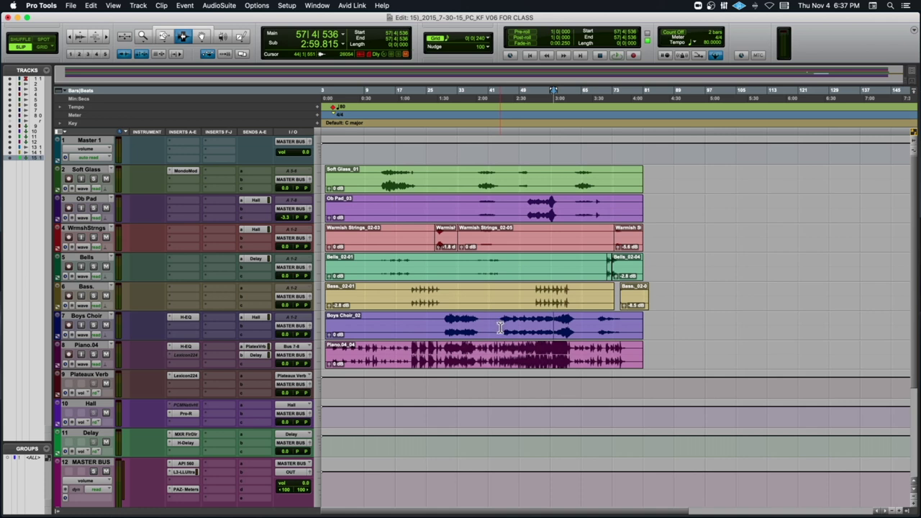
- Solo the Piano track and audition it from 21|1|895, restarting playback once
scroll(499, 329, "right", 5)
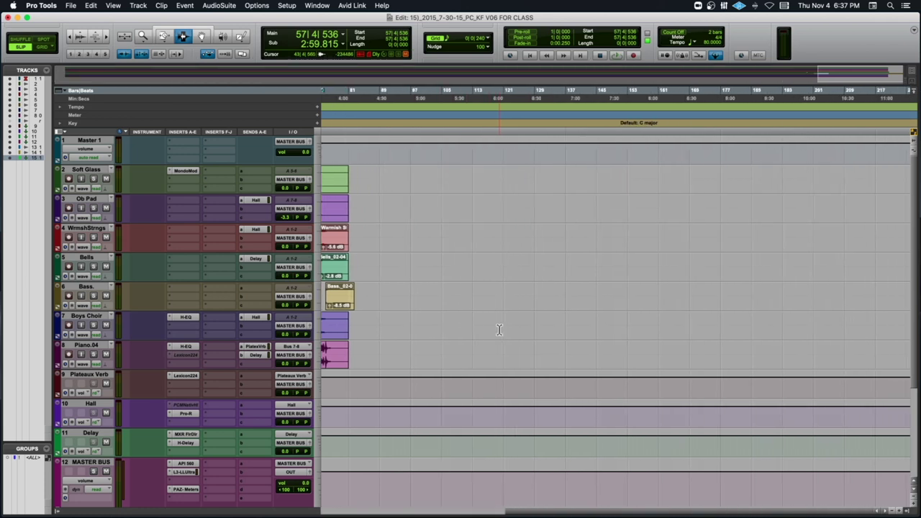
scroll(499, 330, "left", 5)
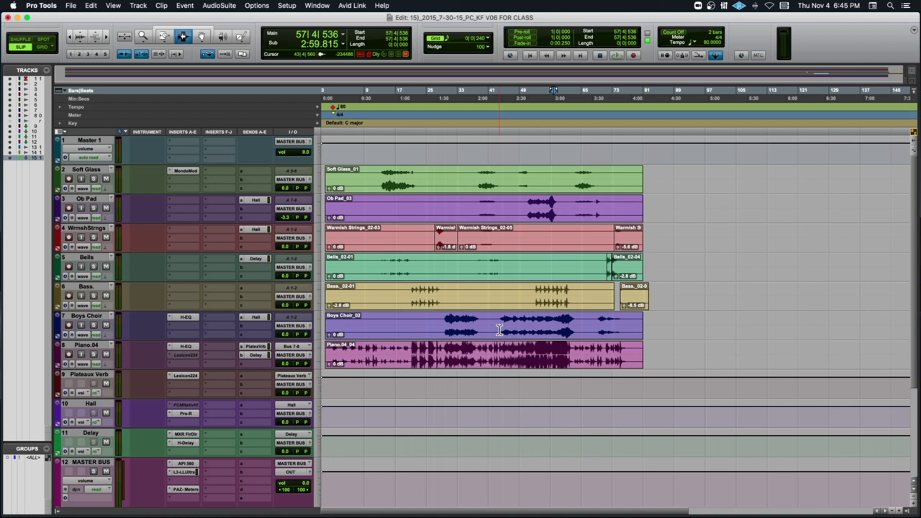
left_click(93, 354)
left_click(413, 355)
key("space")
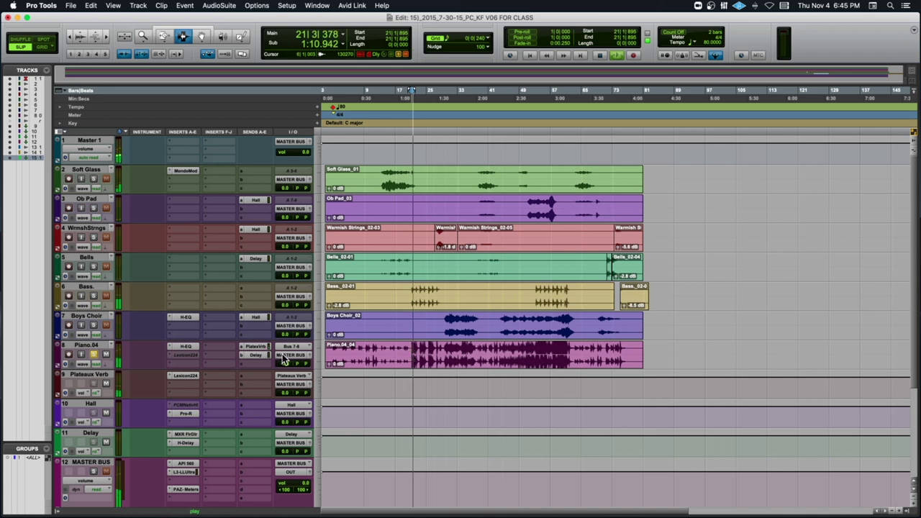
key("space")
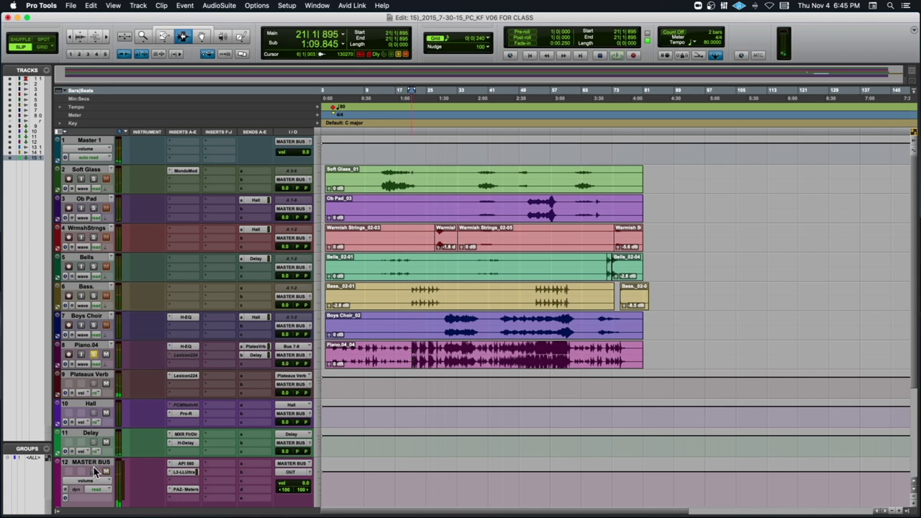
key("space")
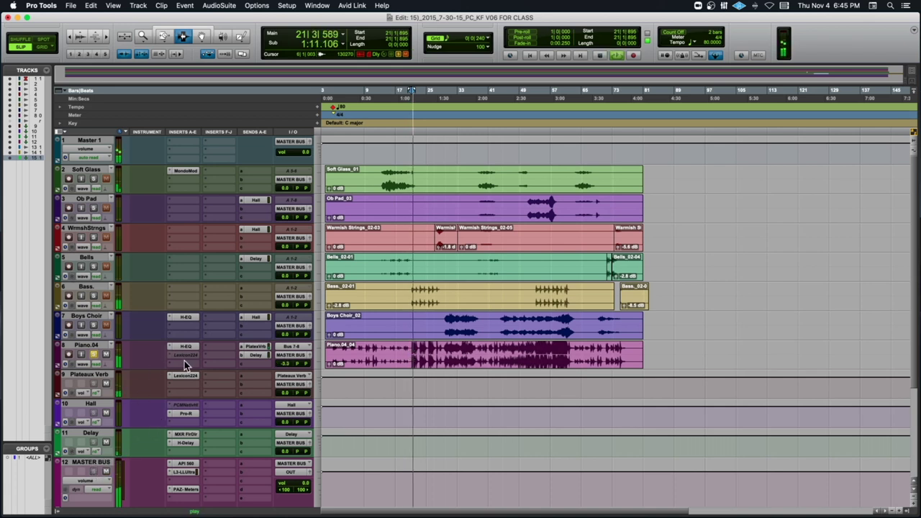
- Enlarge the Piano track's height and zoom in on its waveform around bar 21
key("t")
key("t")
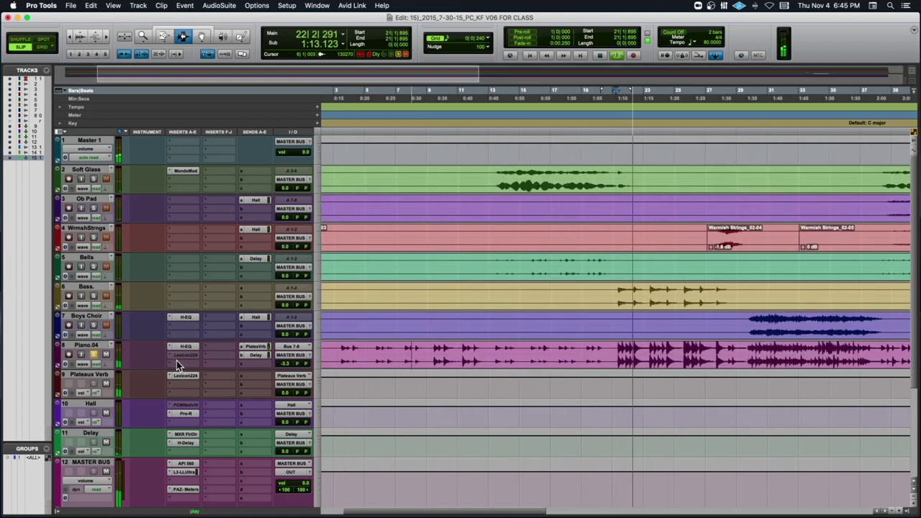
left_click_drag(110, 370, 110, 494)
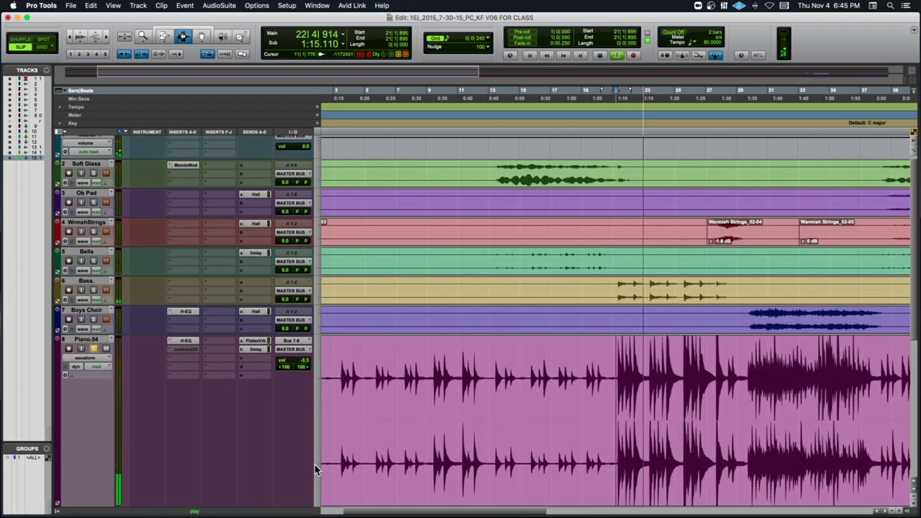
- Mute the Piano track's PlateauxVrb and Delay sends and audition the soloed piano from 21|1|895
key("space")
left_click(260, 343)
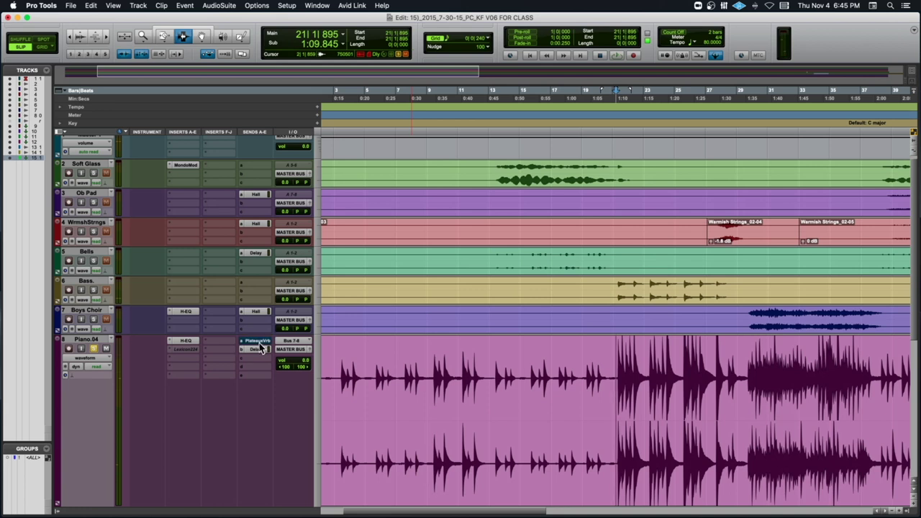
key("space")
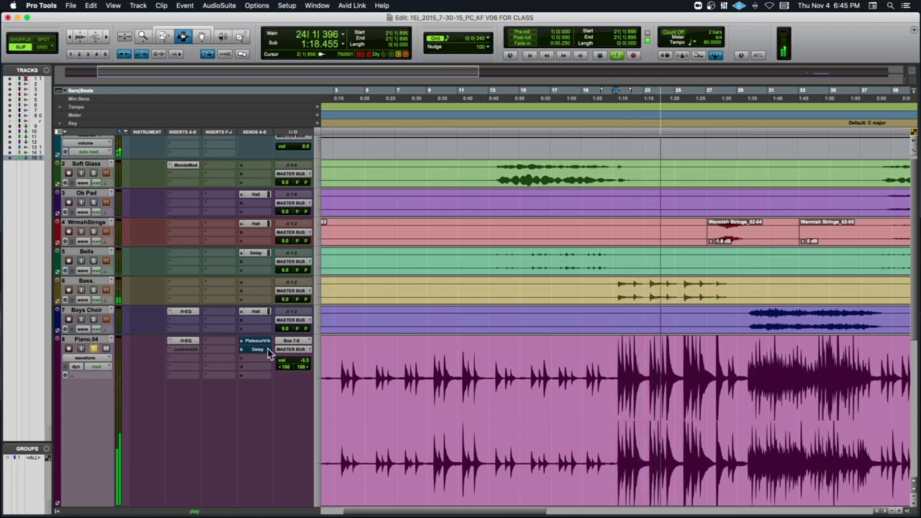
- Unmute the Piano track's PlateauxVrb and Delay sends and audition the soloed piano with effects from 21|1|895
key("space")
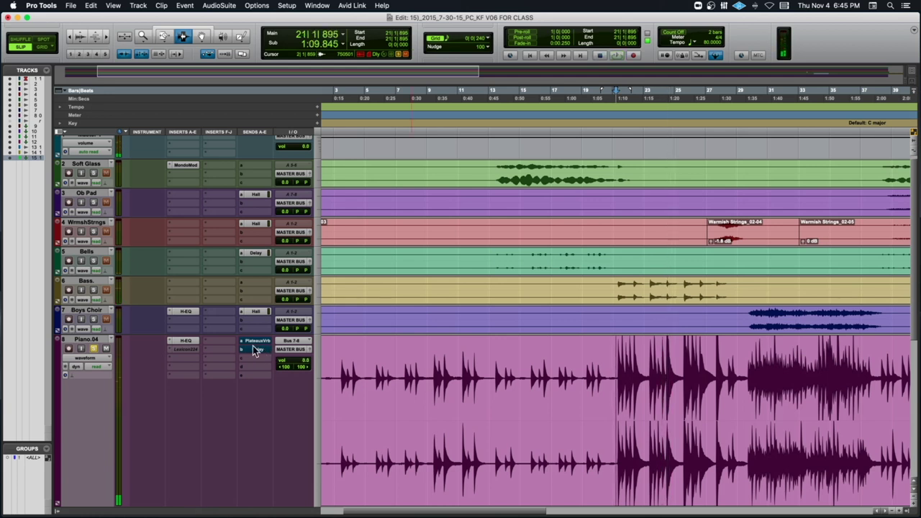
left_click(257, 343, "super")
left_click(252, 351, "super")
key("space")
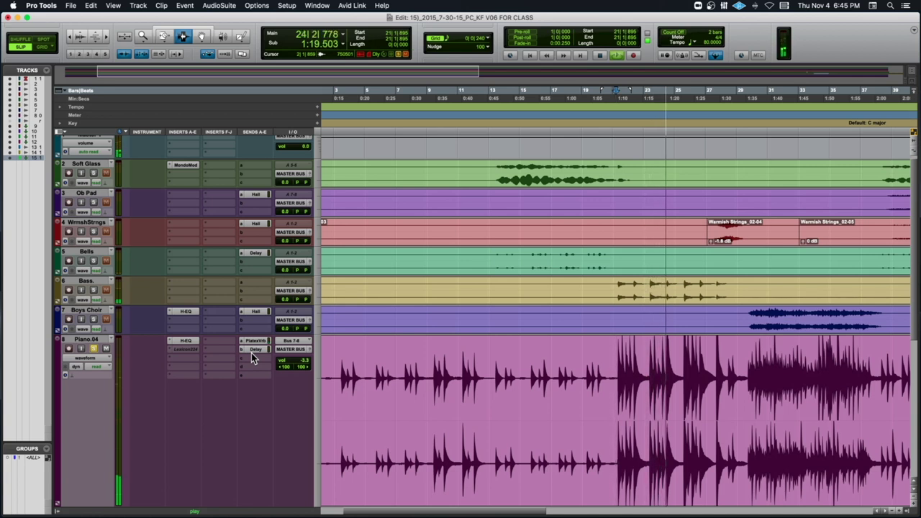
key("space")
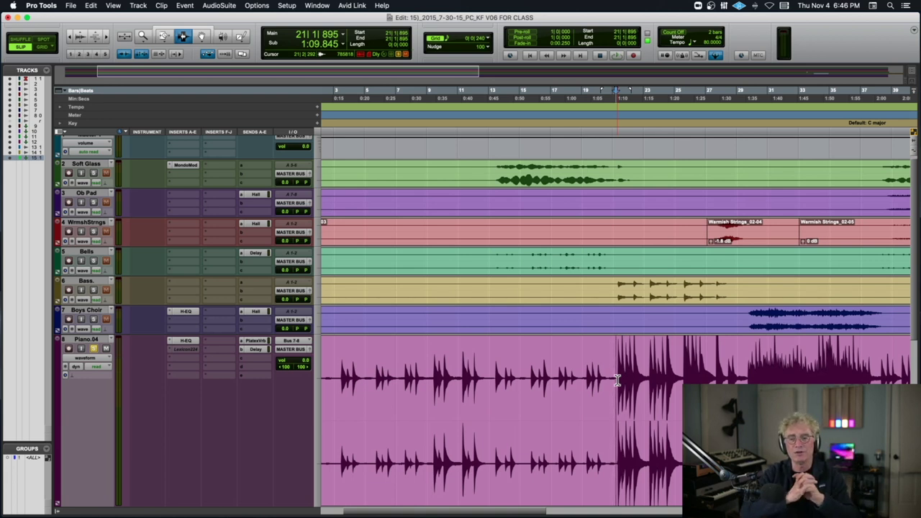
- Mute the Piano track and set its Plateaux Verb send to pre-fader
scroll(504, 392, "left", 3)
scroll(412, 405, "up", 1)
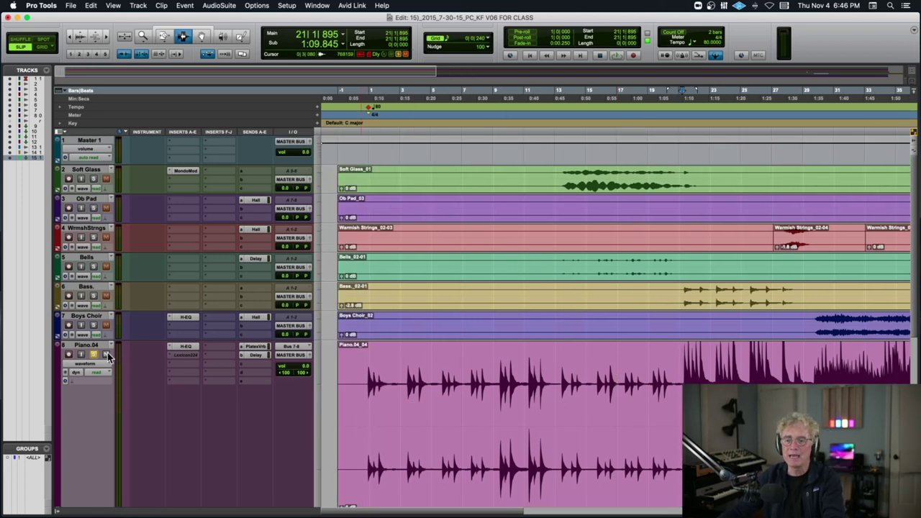
left_click(254, 348)
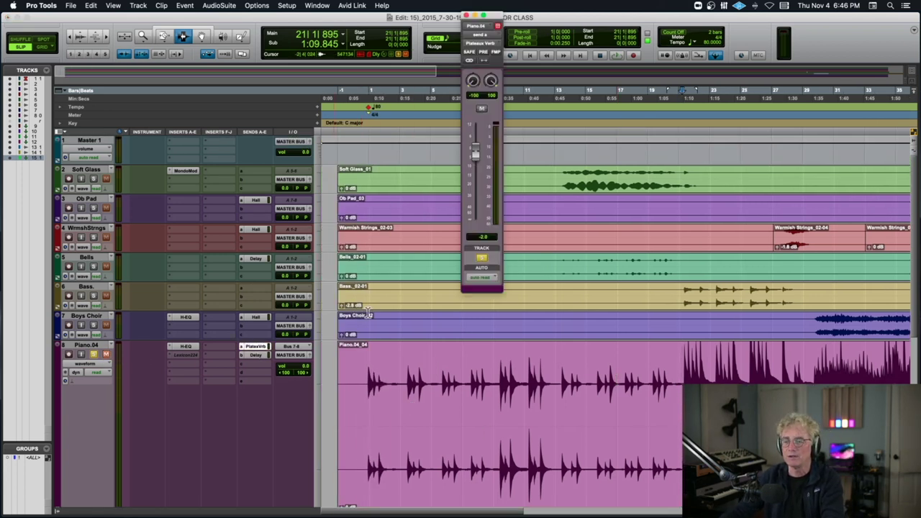
left_click(483, 53)
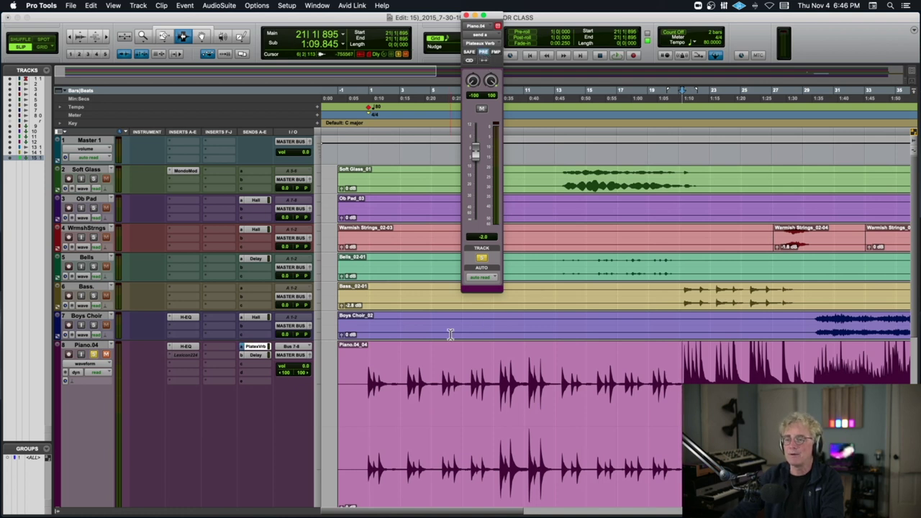
- Audition only the piano's Plateaux Verb return from 21|1|895, playing the passage repeatedly
key("space")
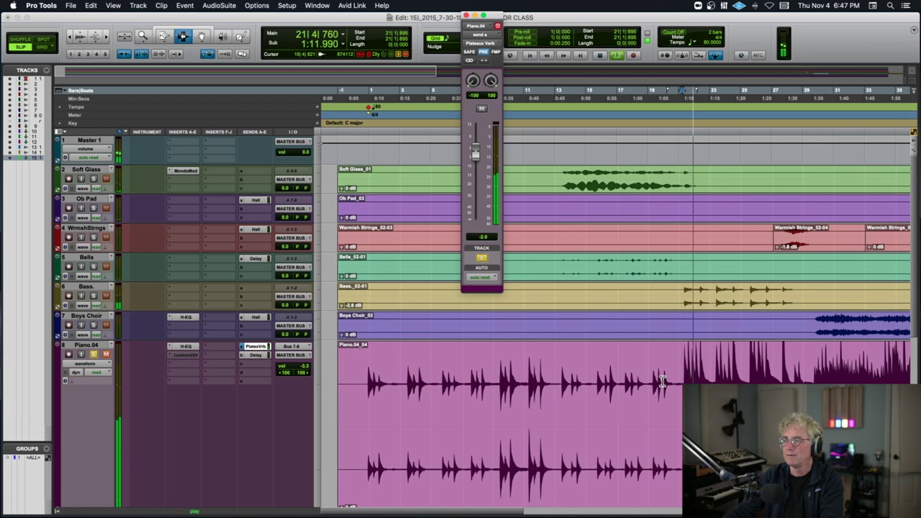
key("space")
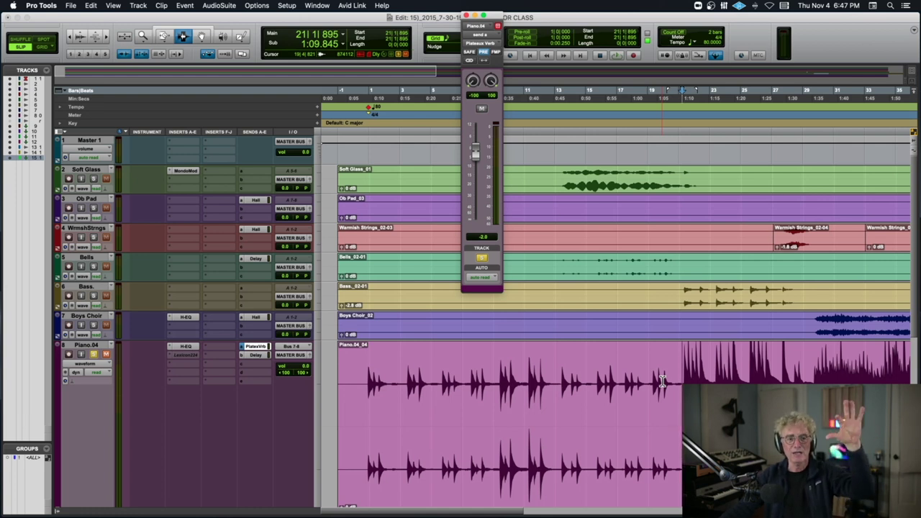
key("space")
key("space")
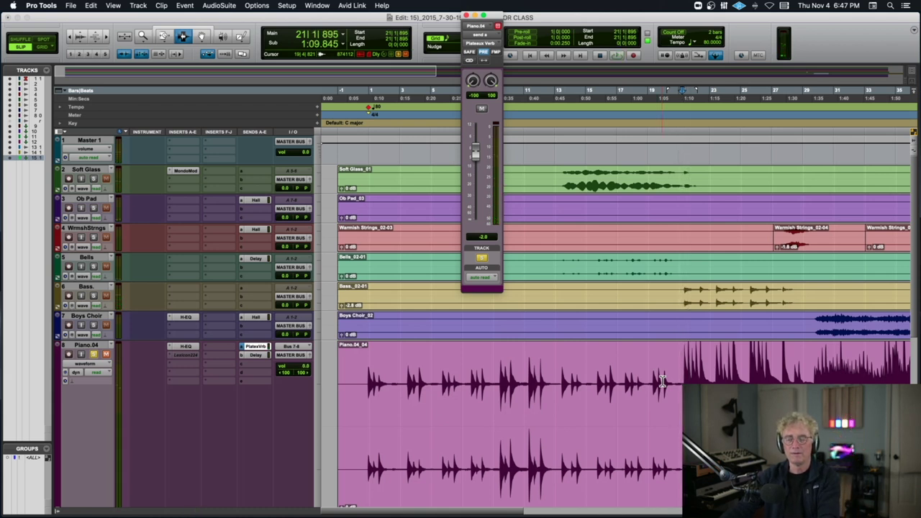
key("space")
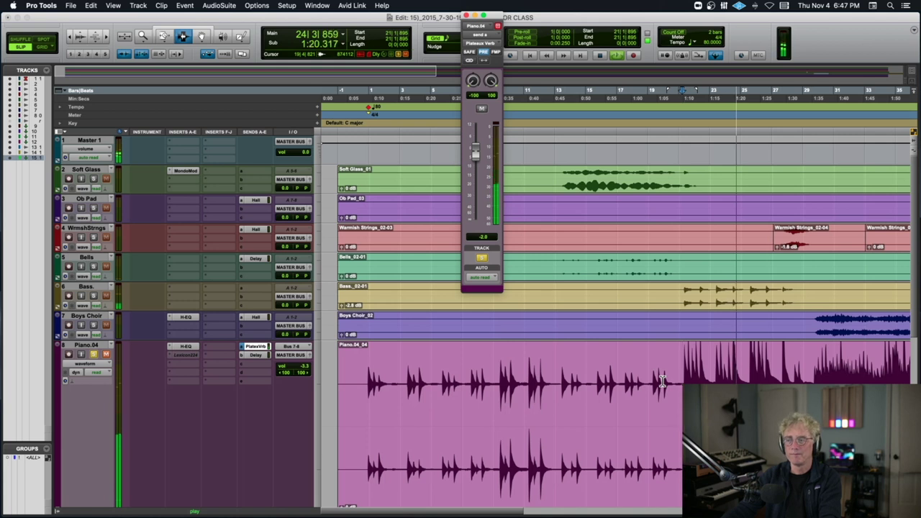
key("space")
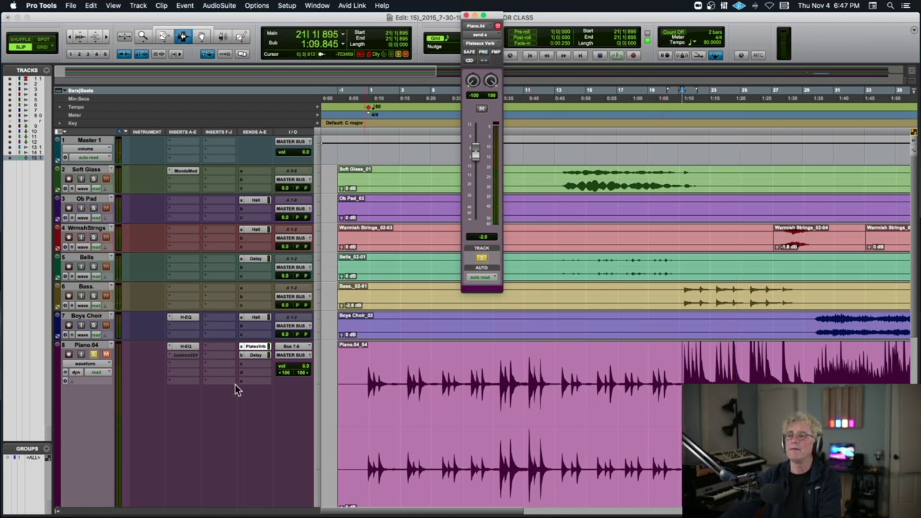
- Open the Piano track's Delay send and try to audition the delay on its own from 21|1|895
left_click(260, 355)
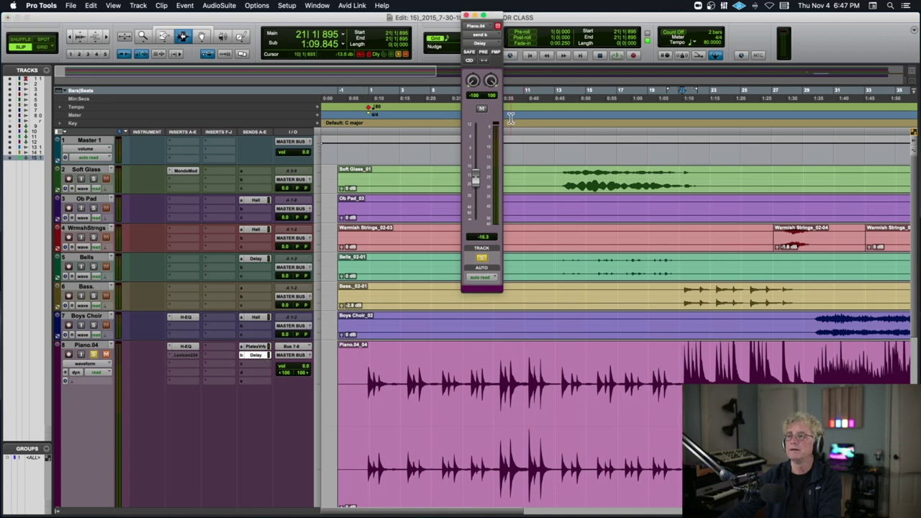
key("space")
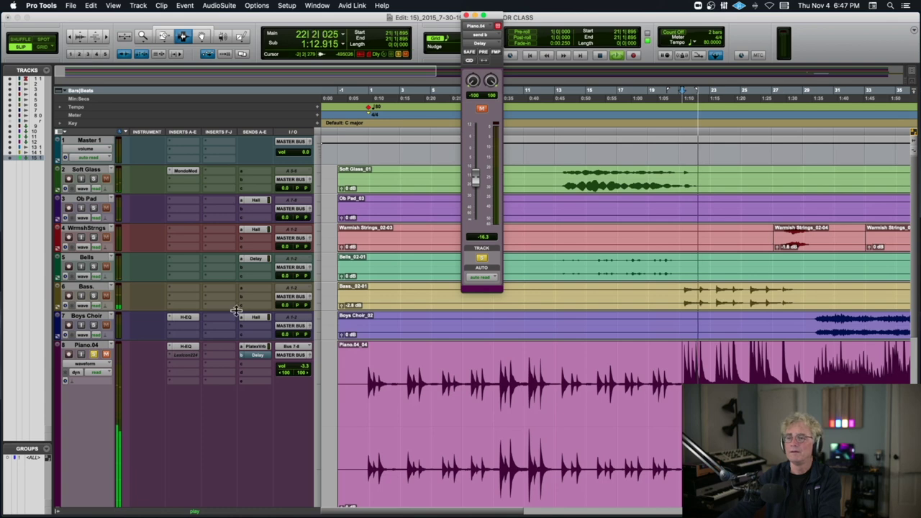
key("space")
scroll(237, 311, "down", 3)
scroll(237, 311, "down", 4)
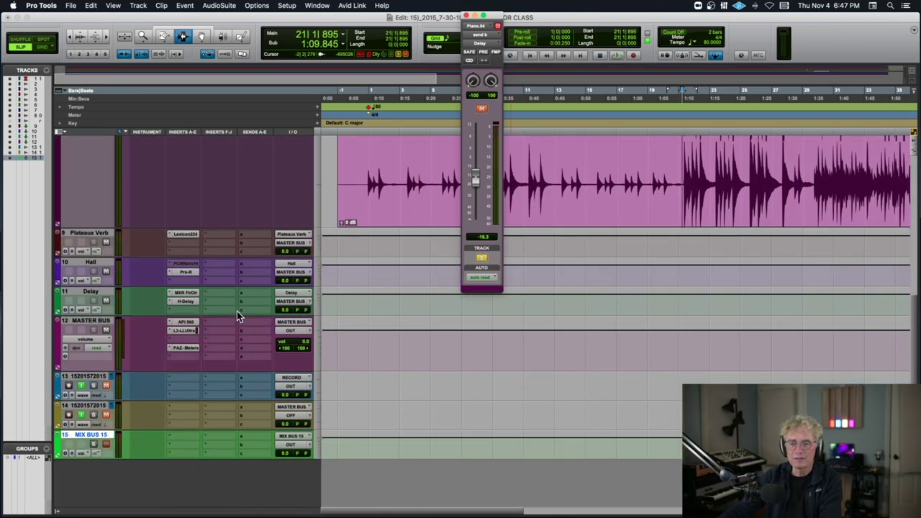
key("space")
key("space")
key("space")
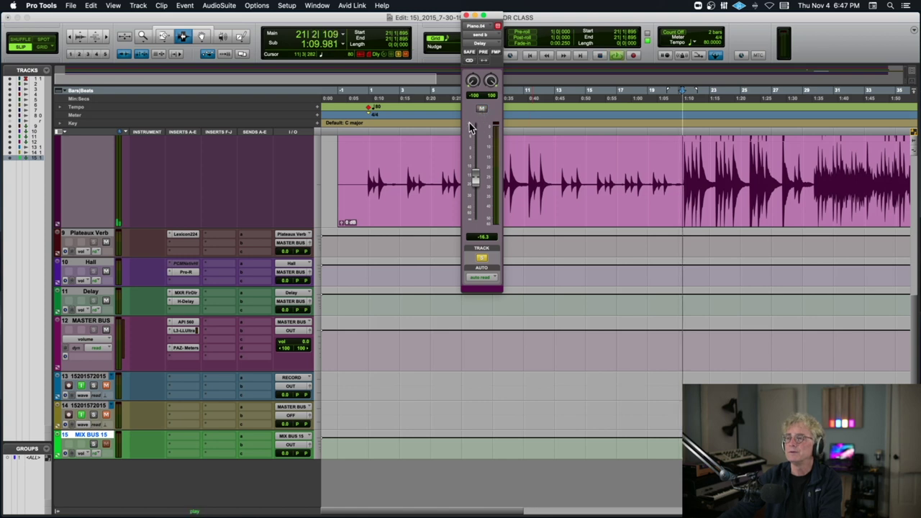
- Set the Piano track's Delay send to pre-fader and audition only the delay return from 21|1|895
key("space")
left_click(483, 52)
key("space")
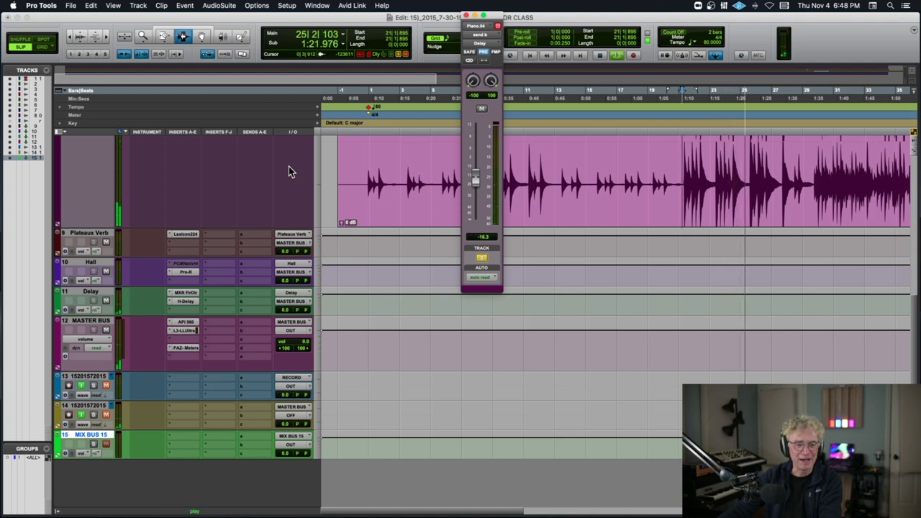
key("space")
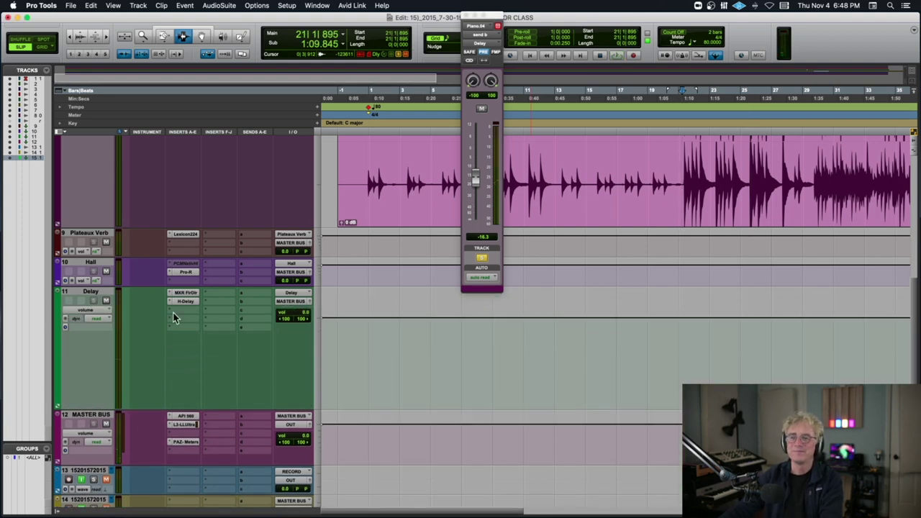
- Examine the Delay track's MXR Flanger/Doubler and H-Delay inserts, and the AIR Music Technology stereo plug-ins available as alternatives
left_click(185, 293)
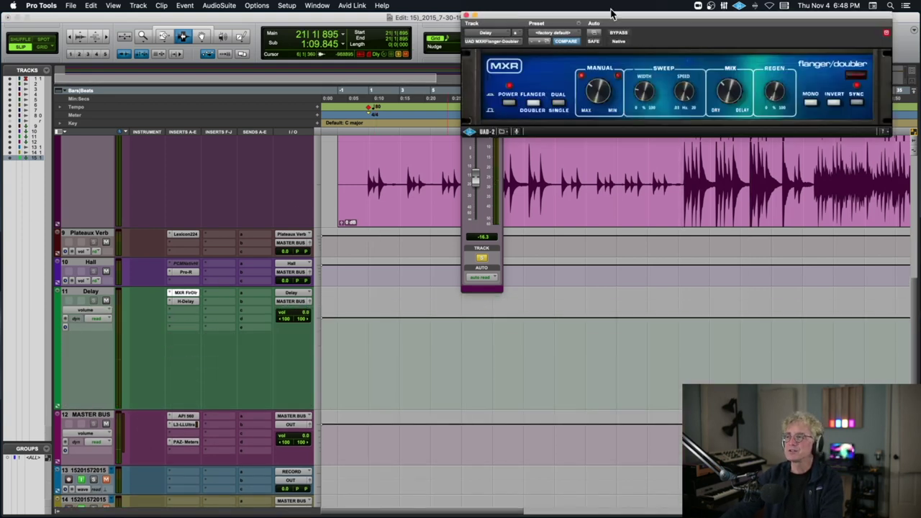
left_click_drag(607, 21, 526, 79)
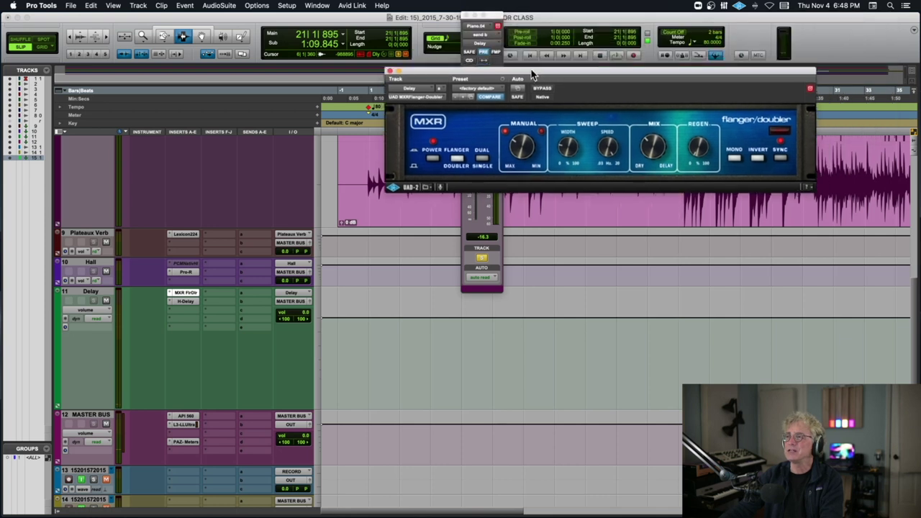
left_click(191, 315)
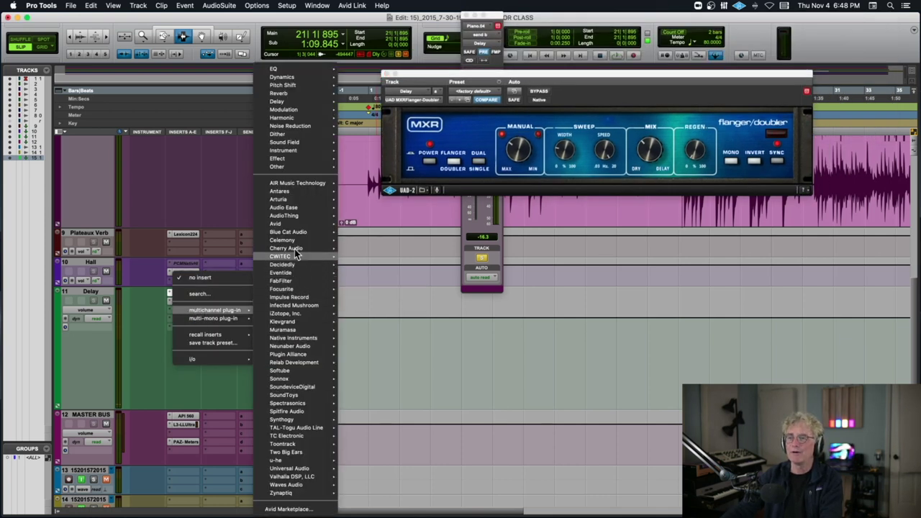
mouse_move(296, 199)
mouse_move(302, 183)
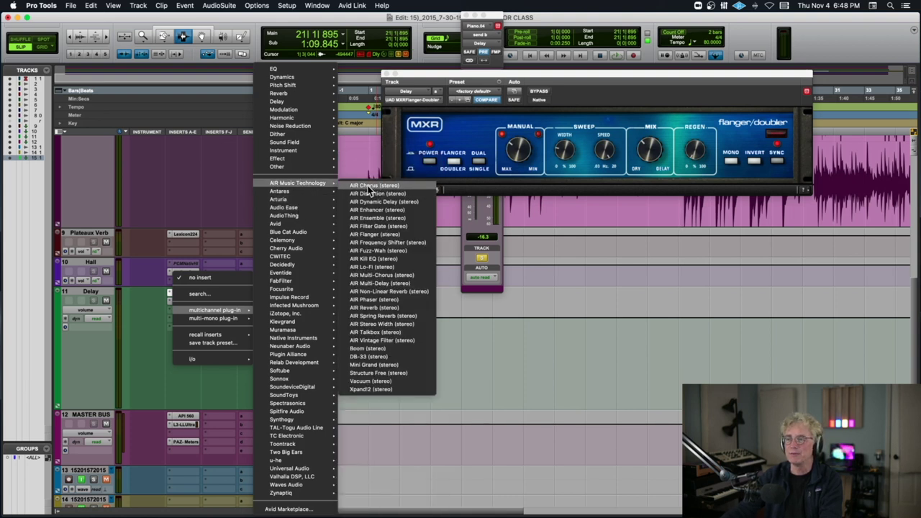
left_click(166, 283)
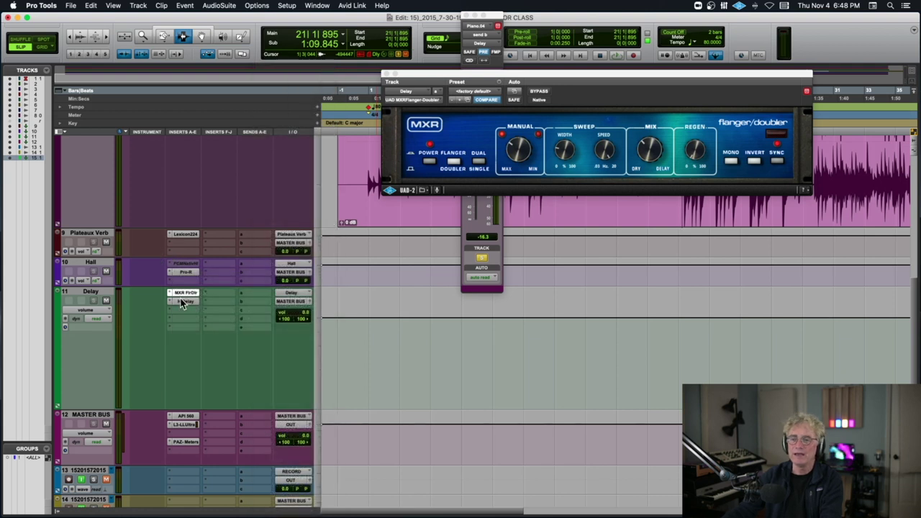
left_click(181, 301)
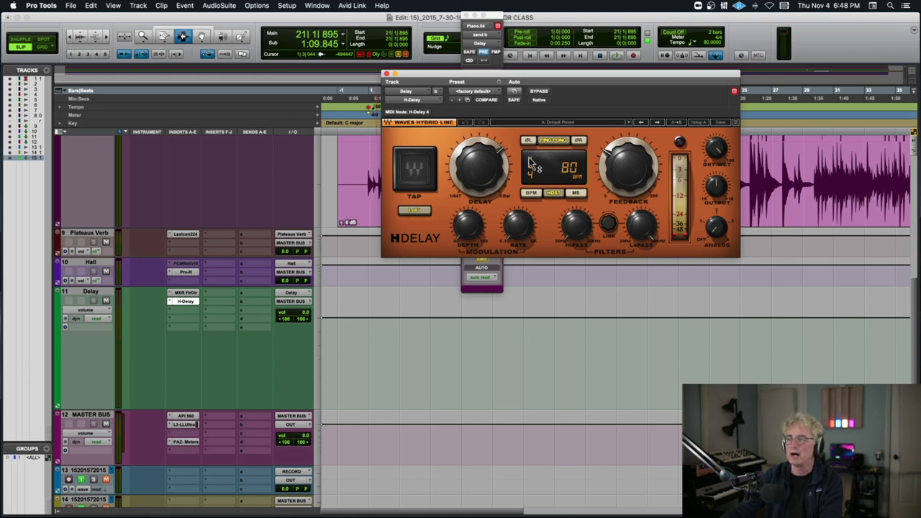
left_click(385, 75)
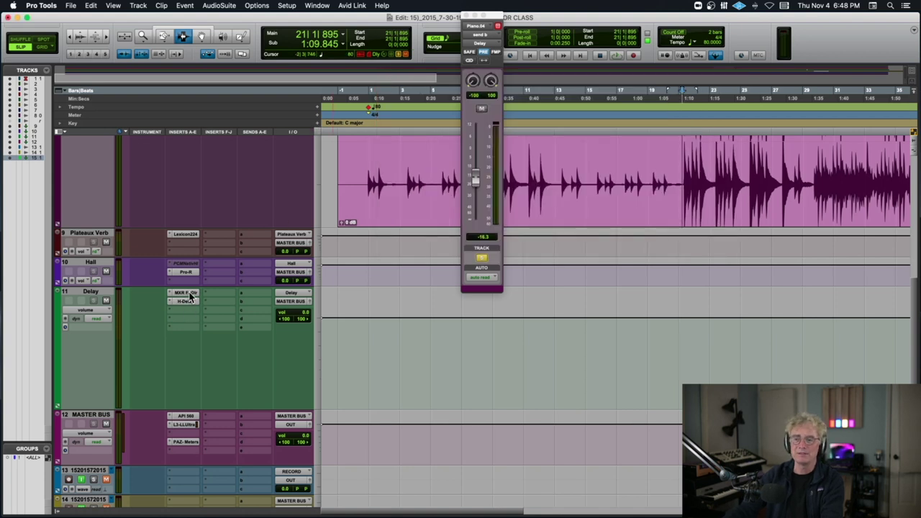
- Audition the delay return from 21|1|895, then again from 21|2|500 with the piano waveform zoomed in
key("space")
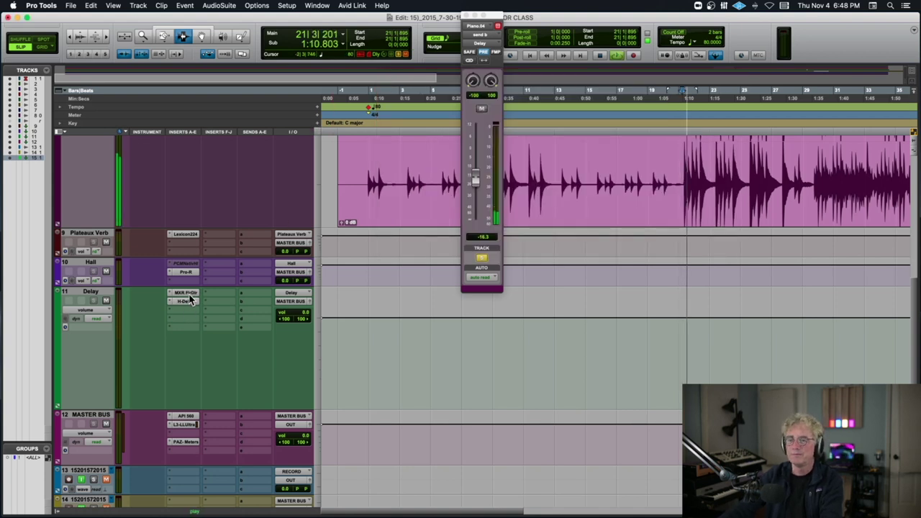
key("space")
key("t")
key("t")
key("t")
key("t")
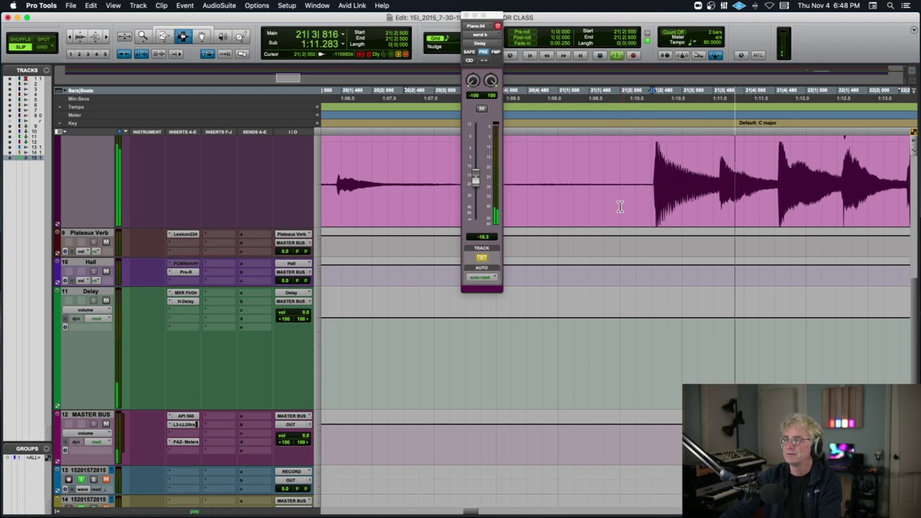
key("space")
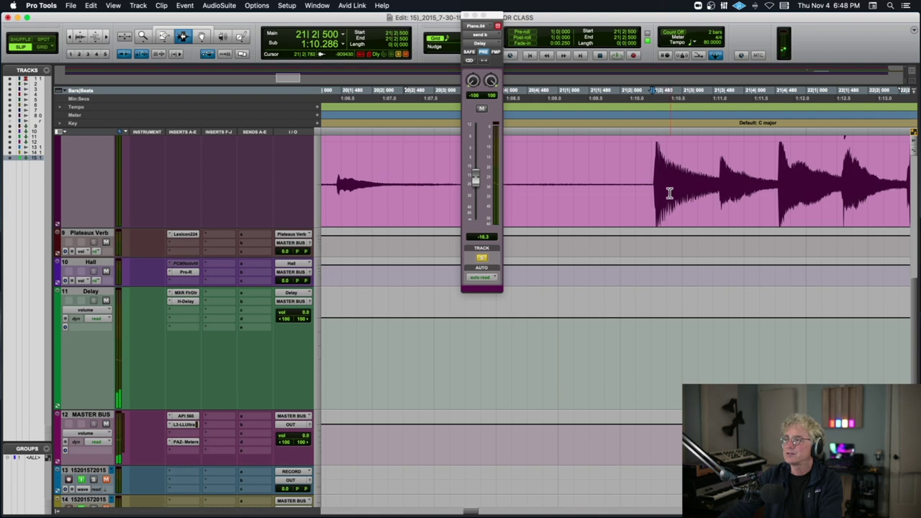
- Mark the attacks of the first piano notes in bar 21 and audition the delay return from 21|2|470
left_click_drag(721, 186, 735, 186)
left_click_drag(655, 189, 659, 187)
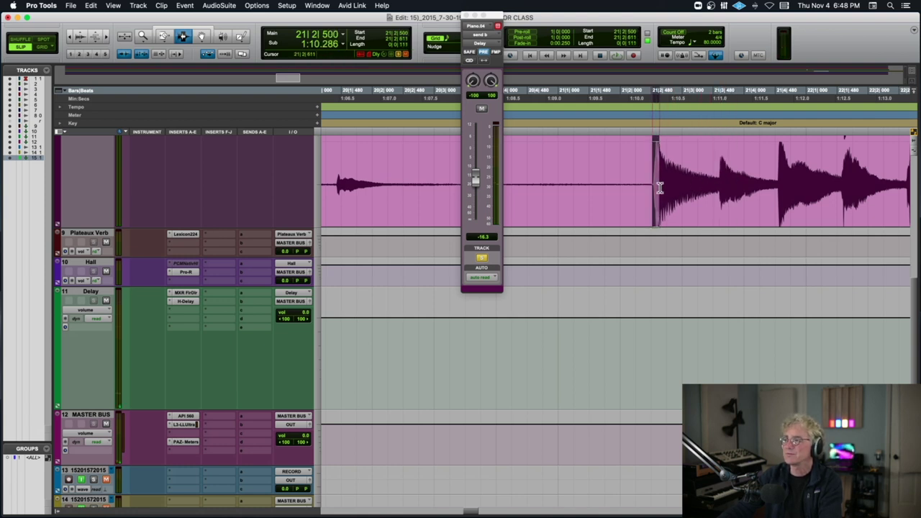
left_click_drag(718, 179, 726, 179)
left_click(650, 182)
key("space")
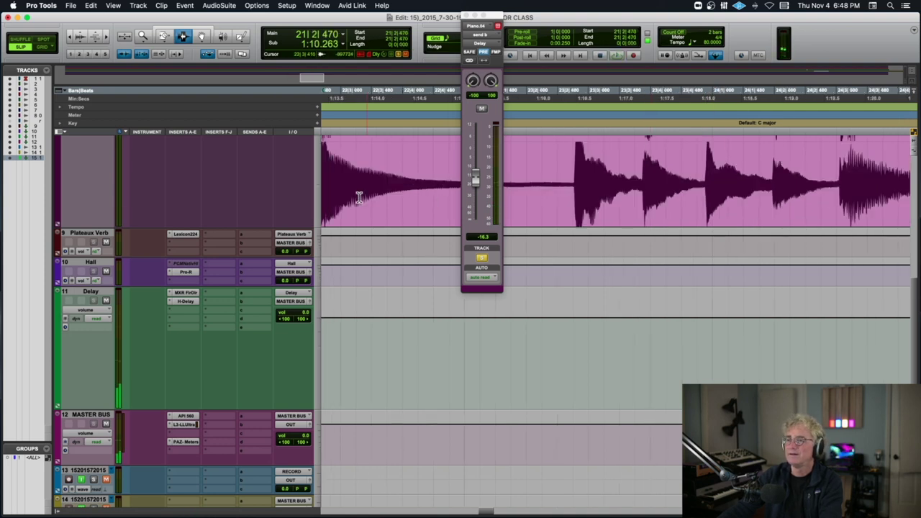
- Set the Piano track's Plateaux Verb send to pre-fader and audition reverb and delay together from 21|2|470
scroll(294, 196, "up", 5)
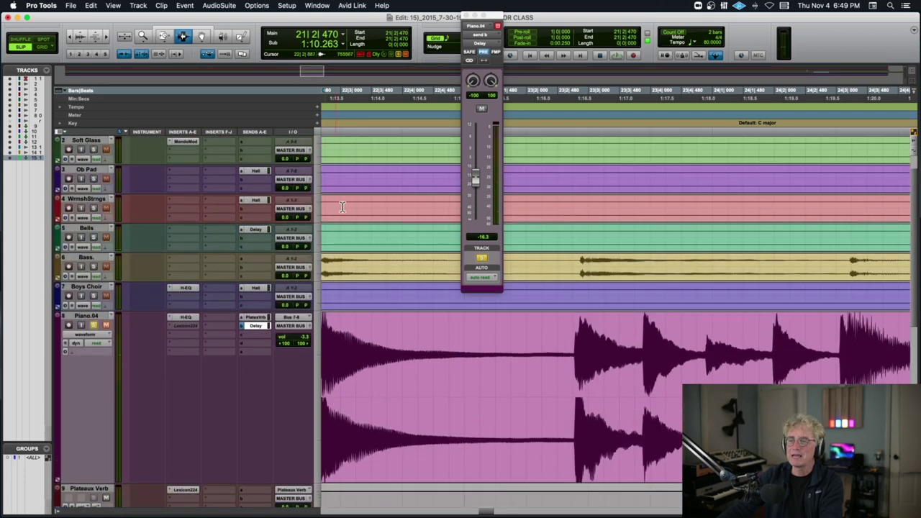
left_click(259, 318)
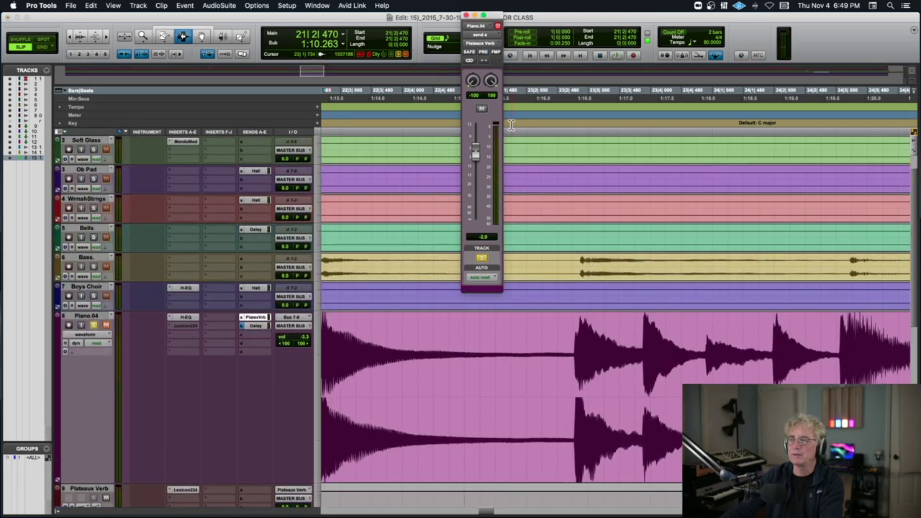
key("space")
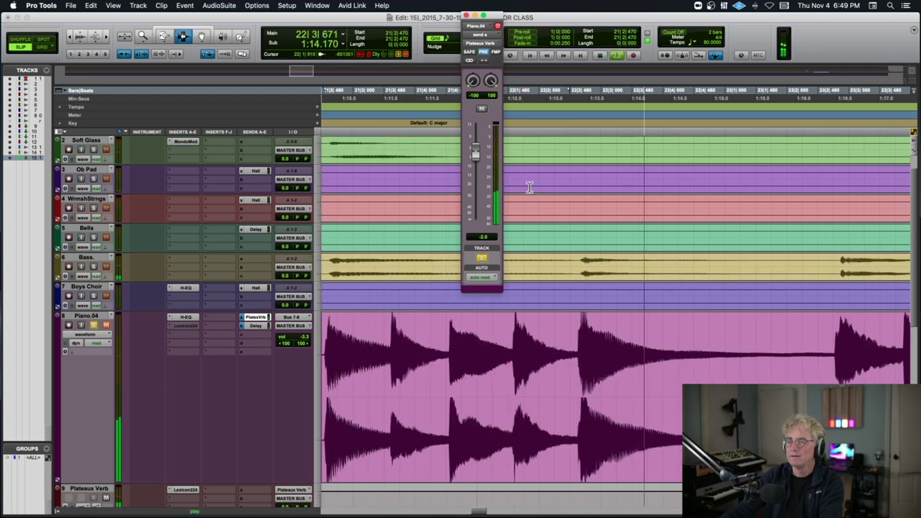
key("space")
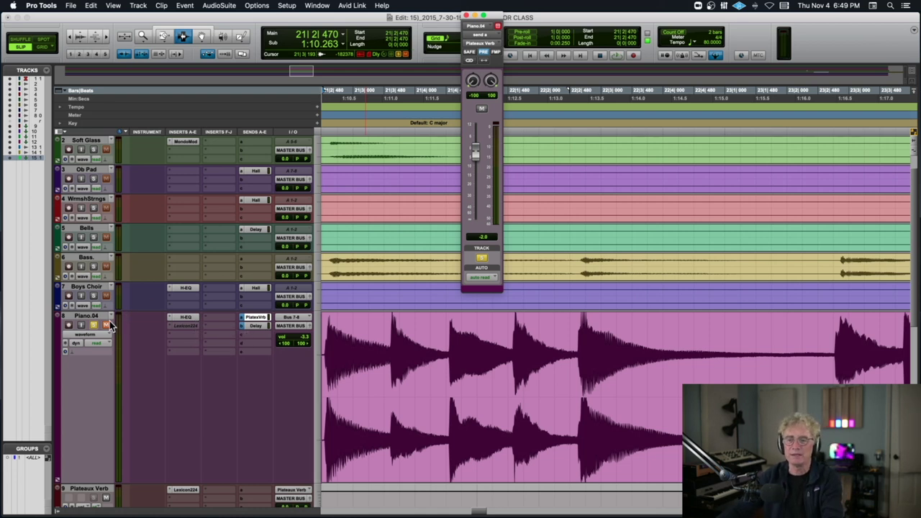
- Unmute the Piano track, return its Delay and Plateaux Verb sends to post-fader, and audition it from 21|2|470
left_click(260, 327)
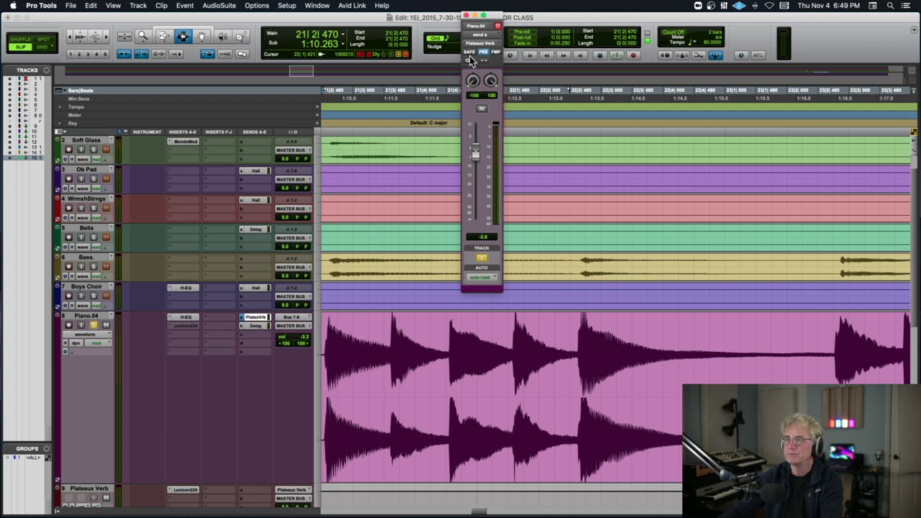
key("space")
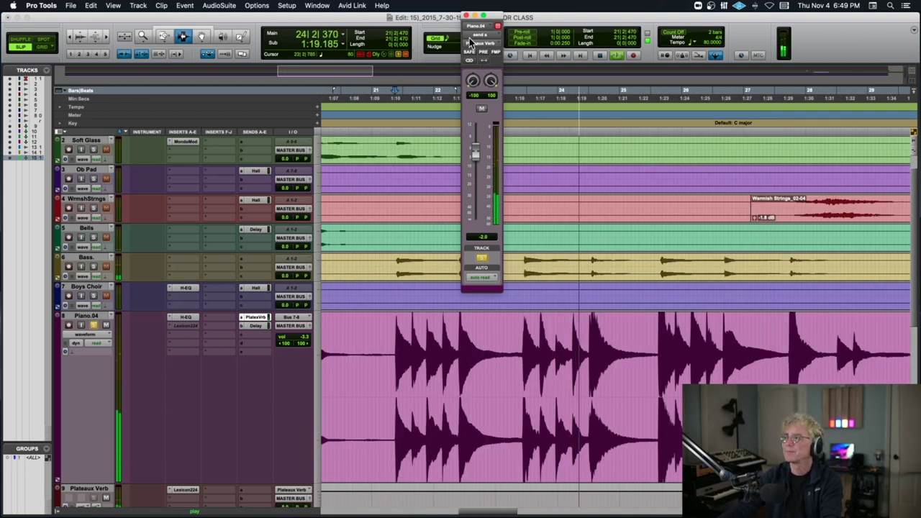
- Close the Piano track's Plateaux Verb send window, clear the track's solo and stop playback
left_click(467, 17)
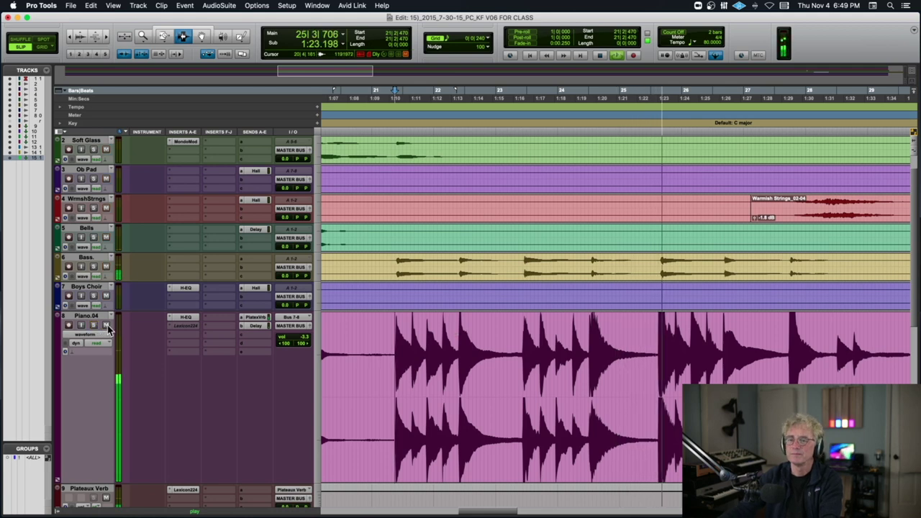
key("space")
scroll(597, 360, "up", 1)
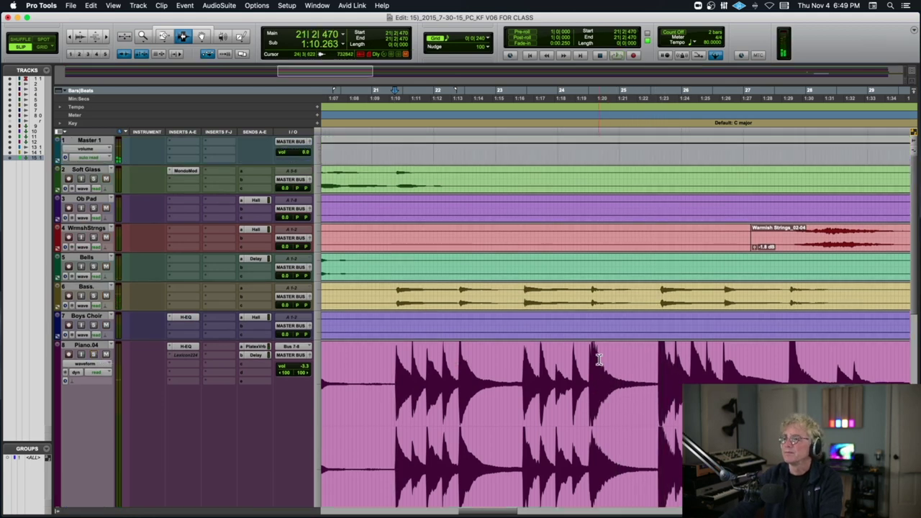
- Solo the Soft Glass track and audition it from 38|2|280
scroll(597, 360, "right", 10)
scroll(597, 360, "down", 2)
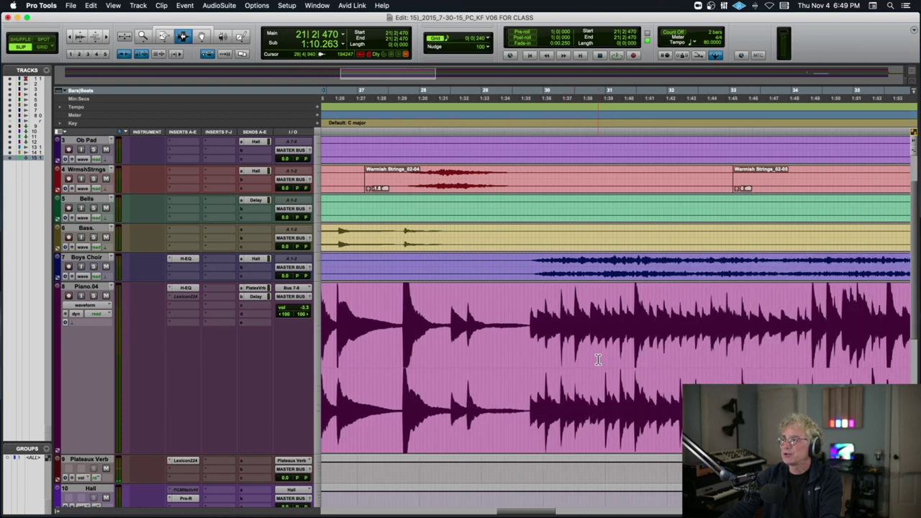
scroll(597, 360, "right", 8)
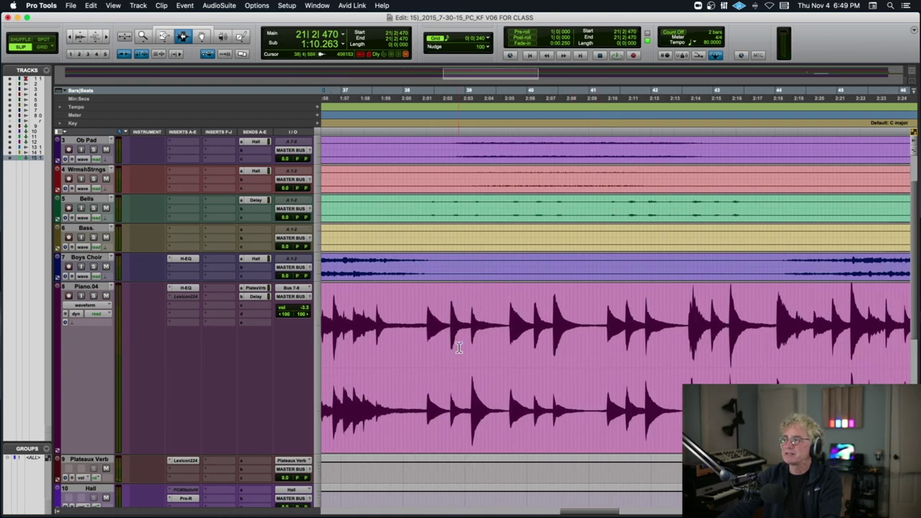
key("super+bracketleft")
scroll(409, 255, "right", 8)
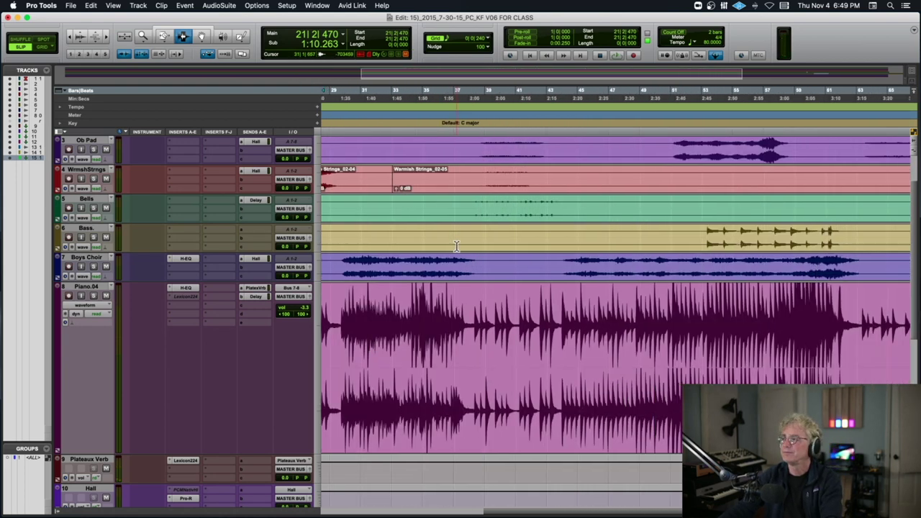
scroll(456, 246, "left", 8)
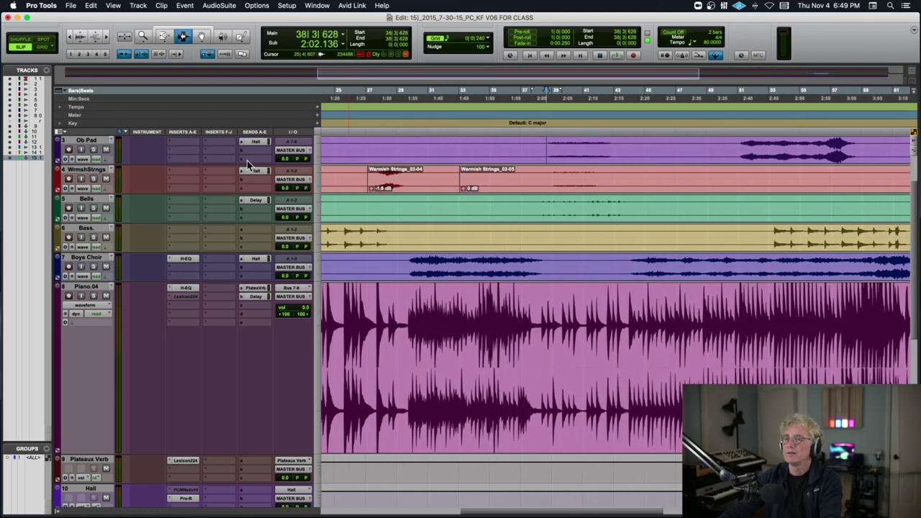
scroll(100, 167, "up", 2)
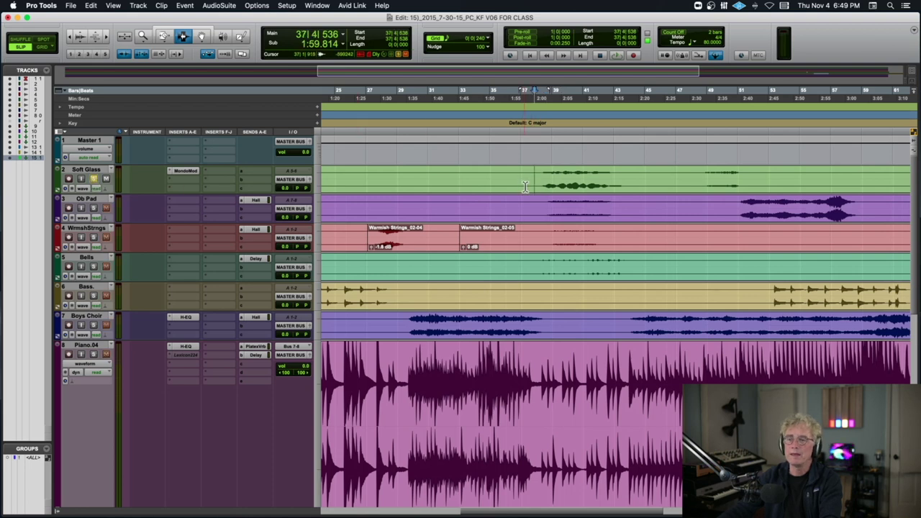
key("space")
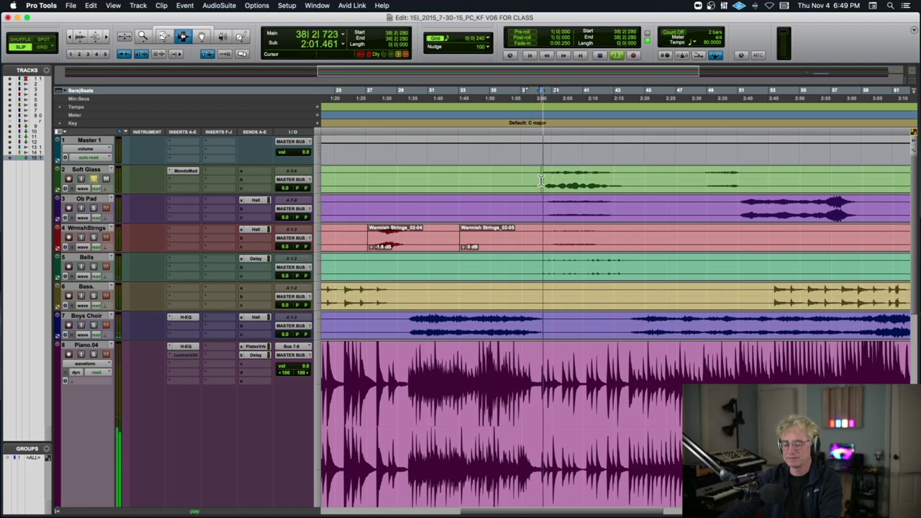
key("t")
key("t")
key("r")
key("r")
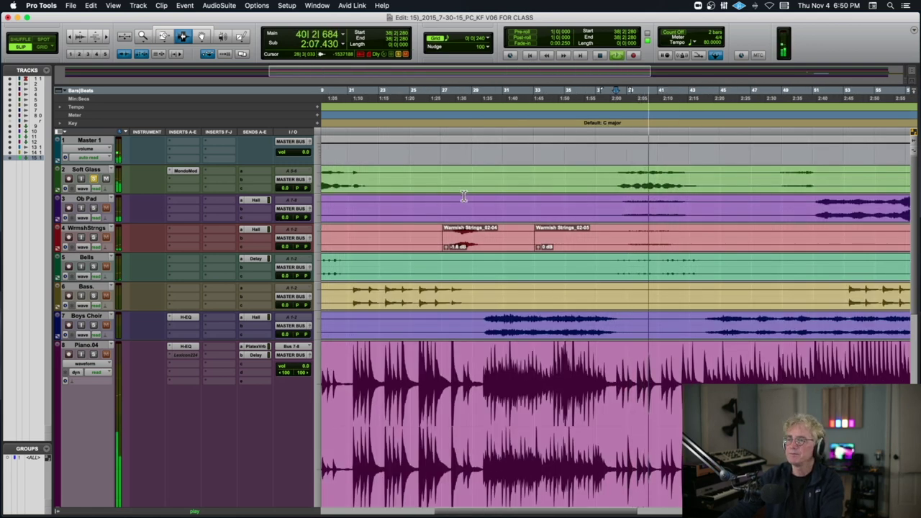
- Solo the Ob Pad track in place of Soft Glass and audition it from 38|2|280
left_click(93, 208)
key("space")
key("space")
left_click(94, 179)
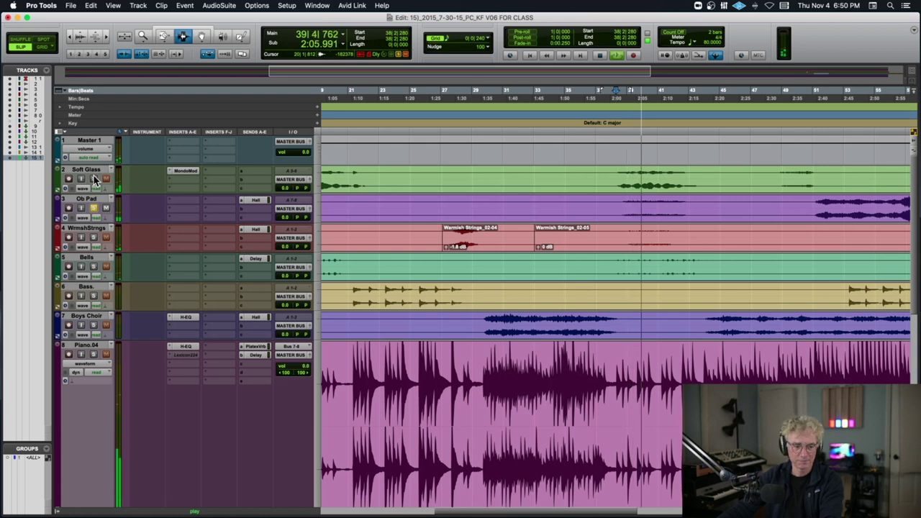
key("space")
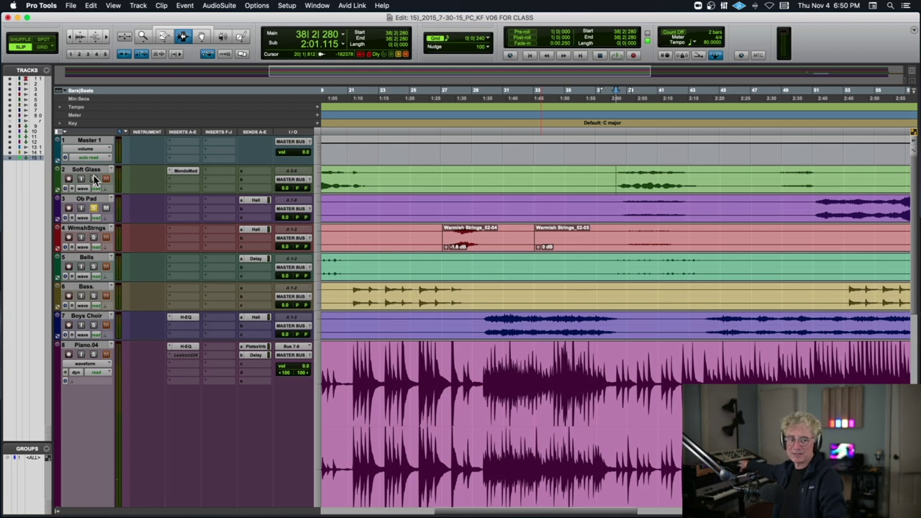
- Audition Soft Glass and Ob Pad together from 38|2|280, then add the WrmshStrngs track to the solo and listen again
key("space")
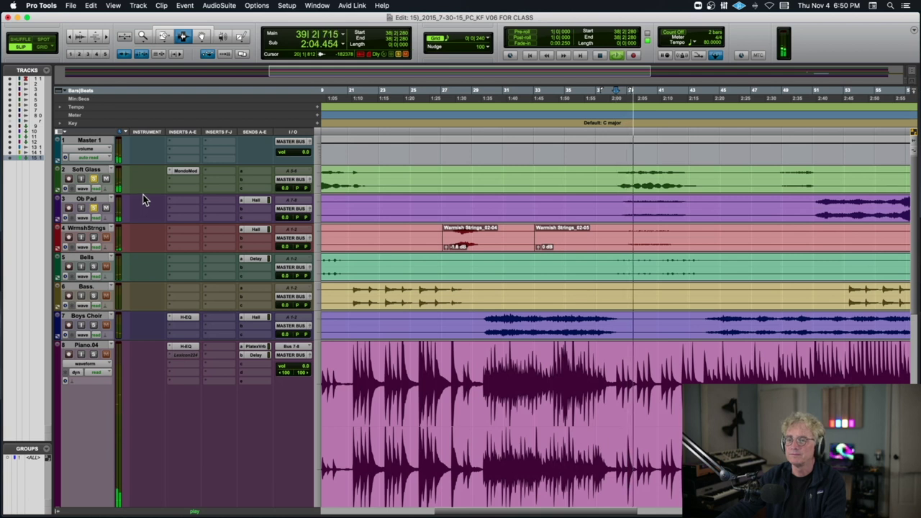
key("space")
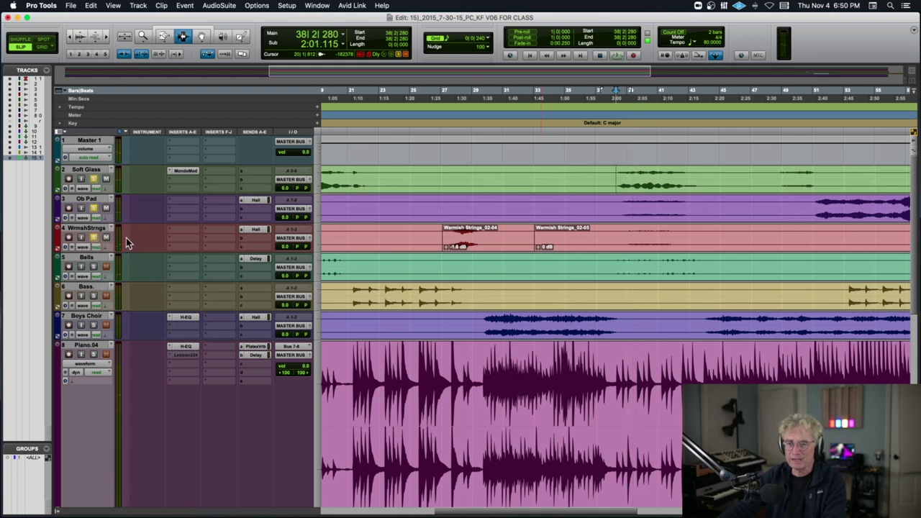
key("space")
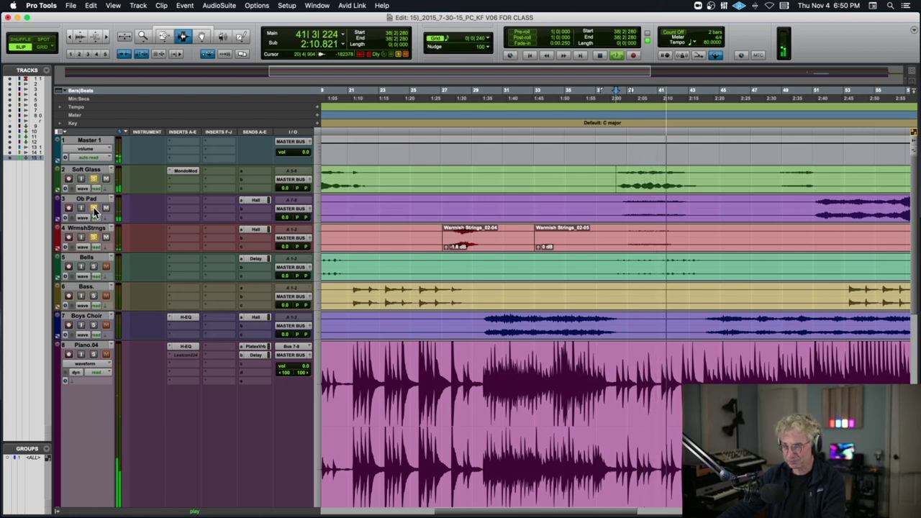
key("space")
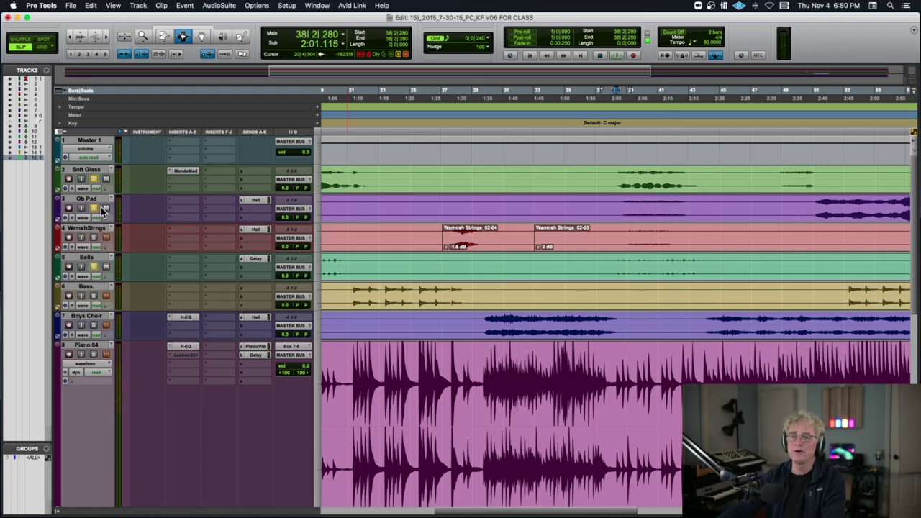
- Audition the Bells track with the pad solos cleared, then together with the soloed Piano from 38|2|280
key("space")
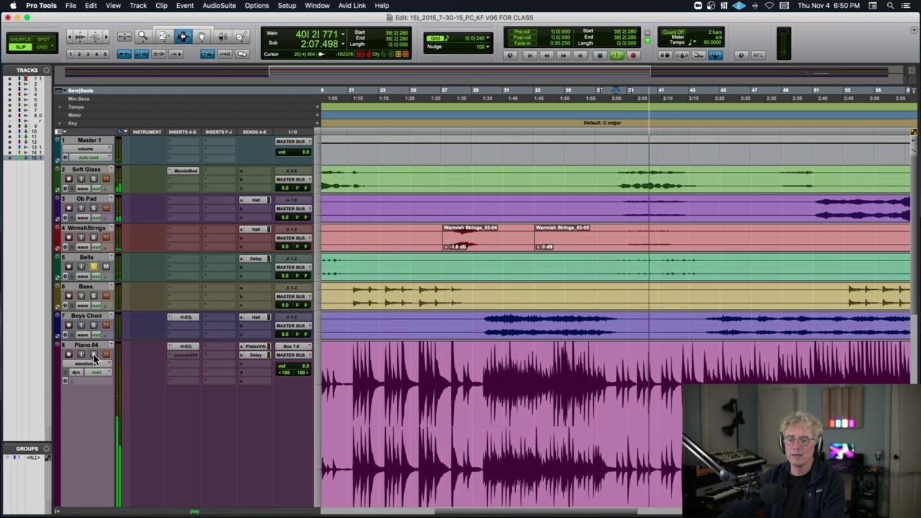
key("space")
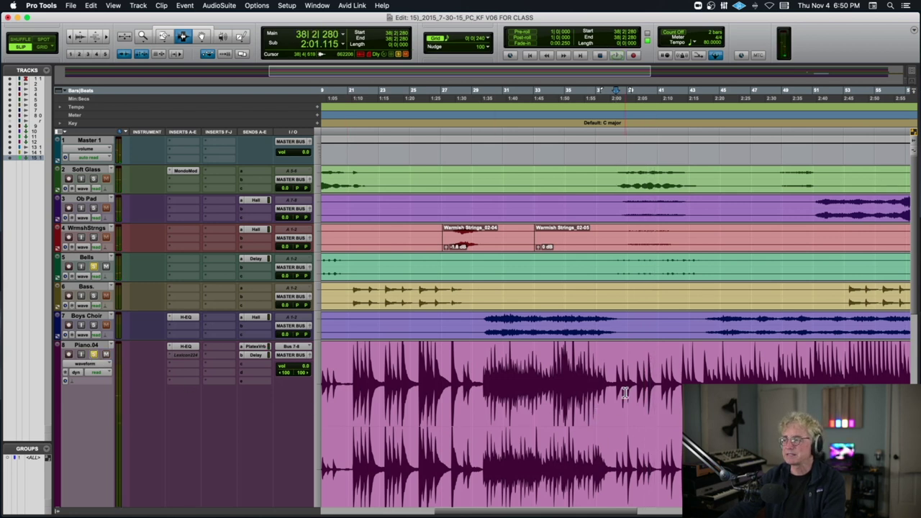
key("space")
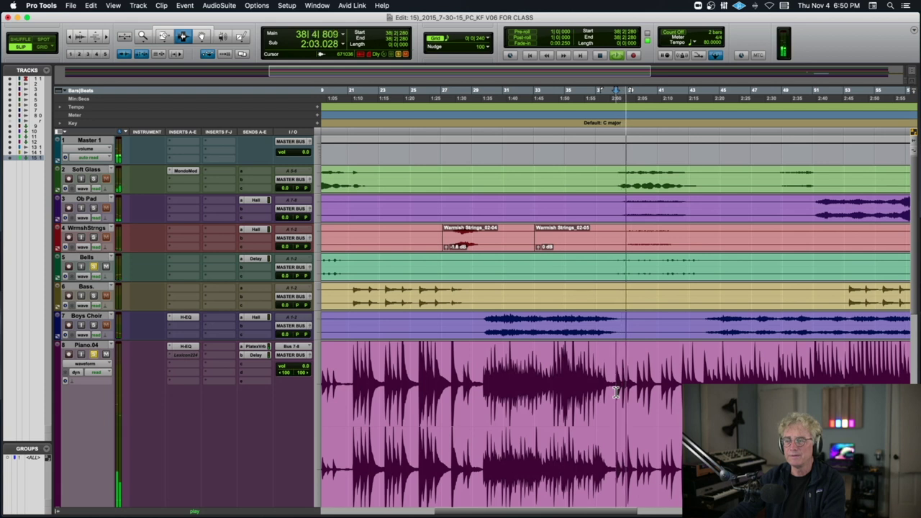
left_click(94, 354)
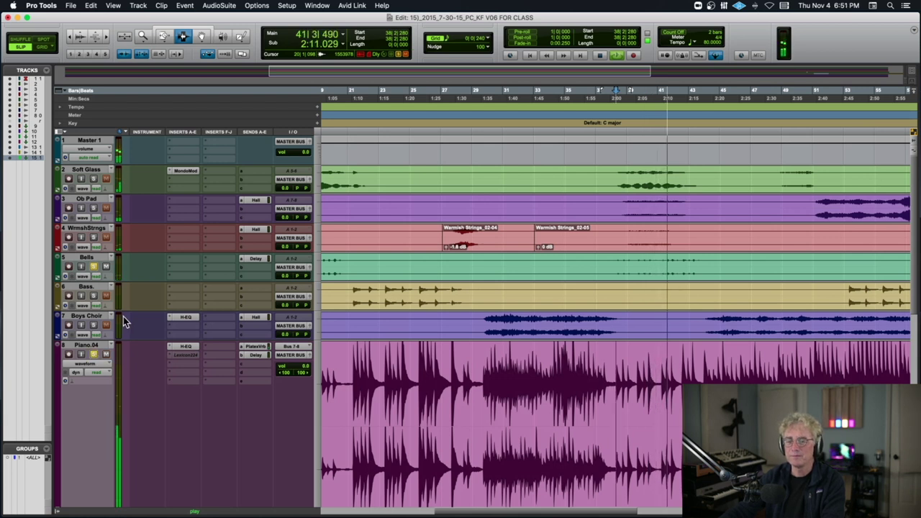
key("space")
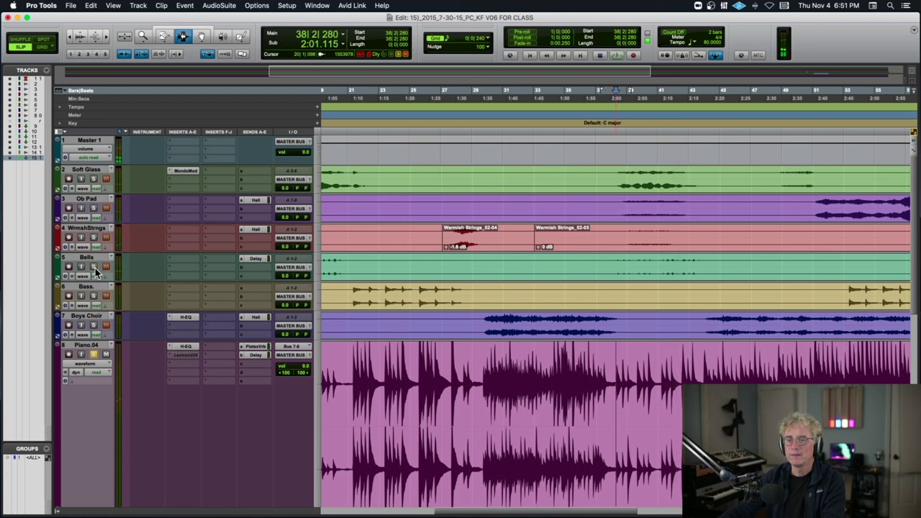
- Play the Piano alone from 38|2|280 and bring the Bells back into the solo during playback
key("space")
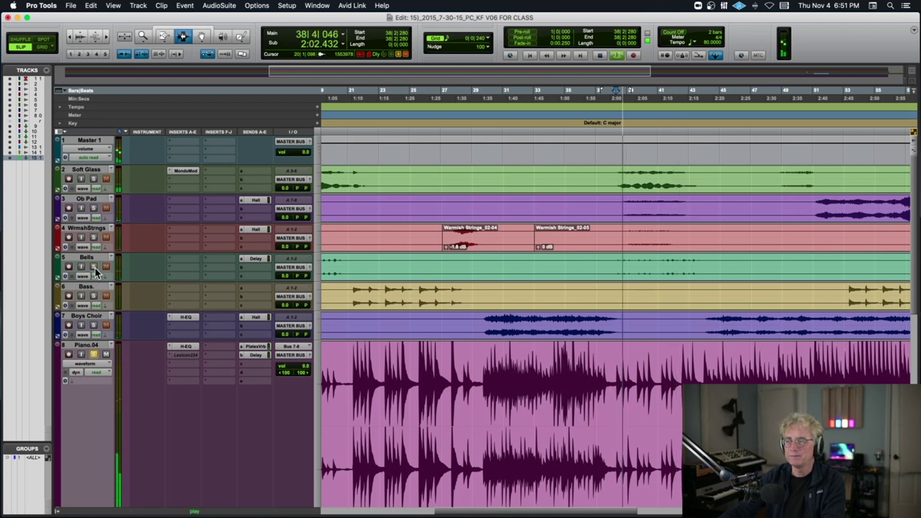
left_click(93, 267)
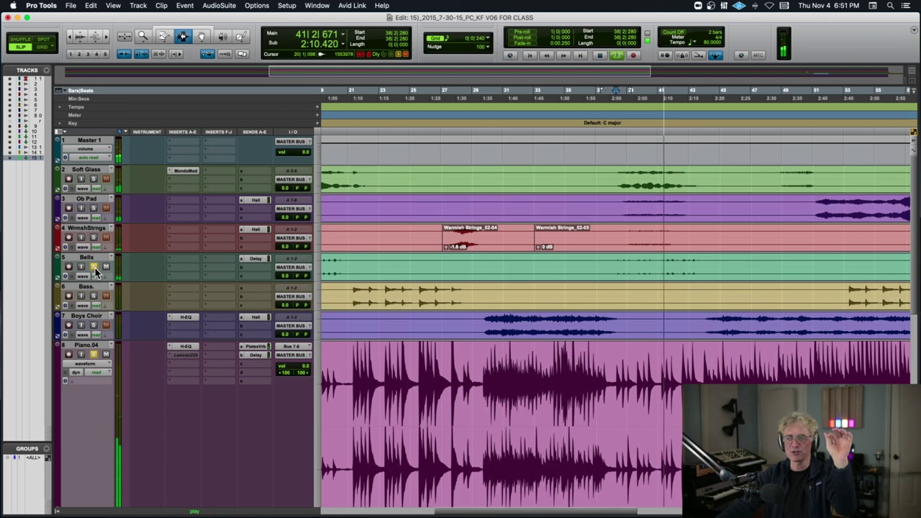
key("r")
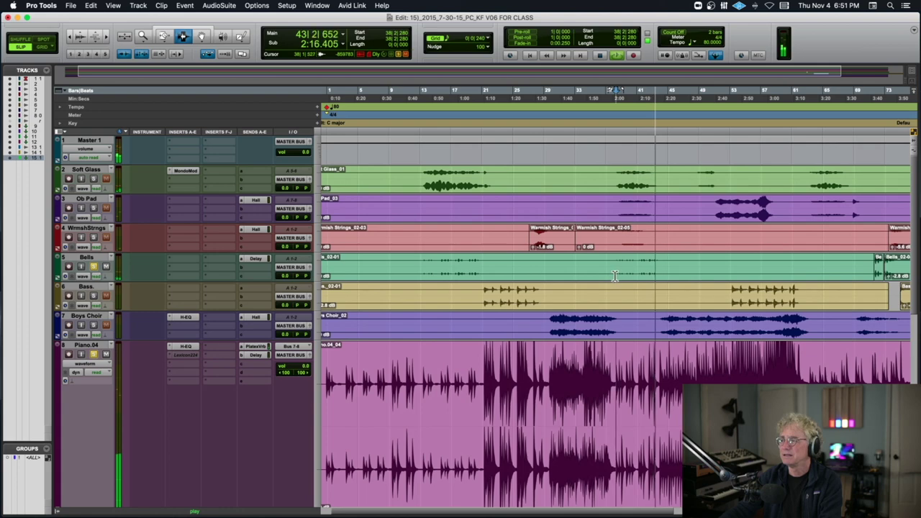
key("space")
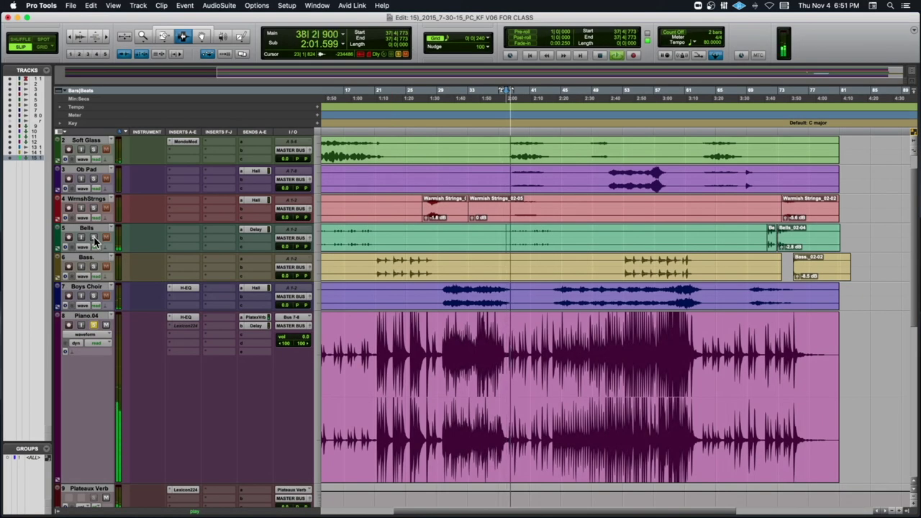
- Add the Bells to the soloed Piano and audition the two tracks from 37|4|773
key("space")
left_click(94, 239)
key("space")
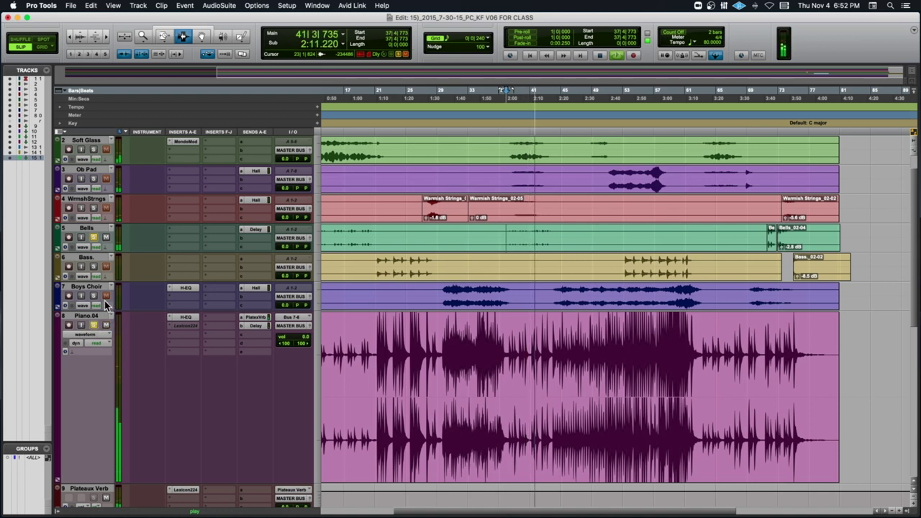
key("space")
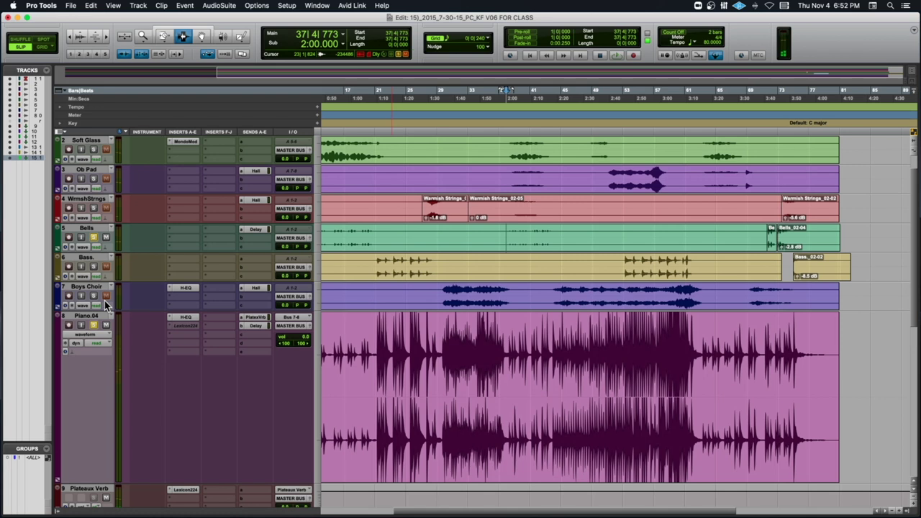